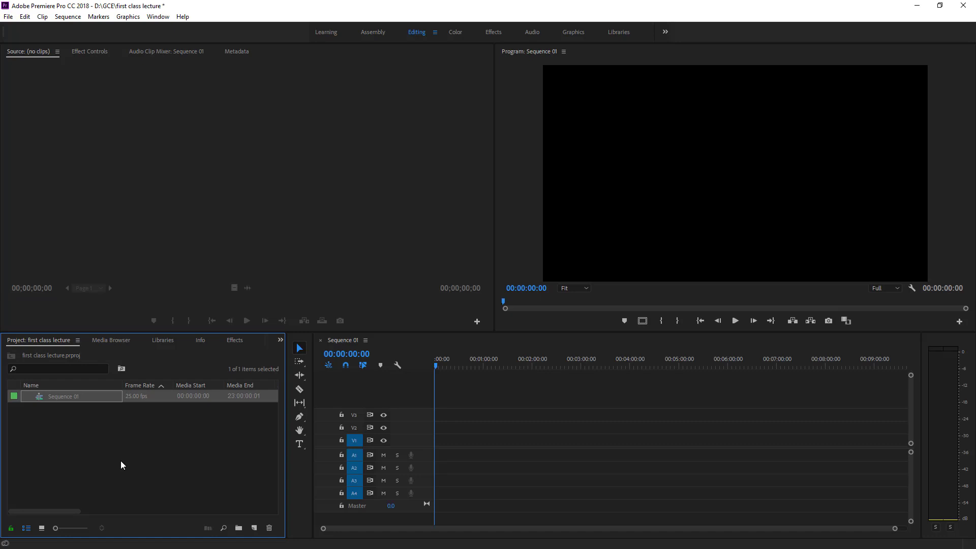
# Step: Delete Sequence 01 from the project and create a new sequence with the ARRI 1080p 25 preset and the default name
pyautogui.press('Delete')
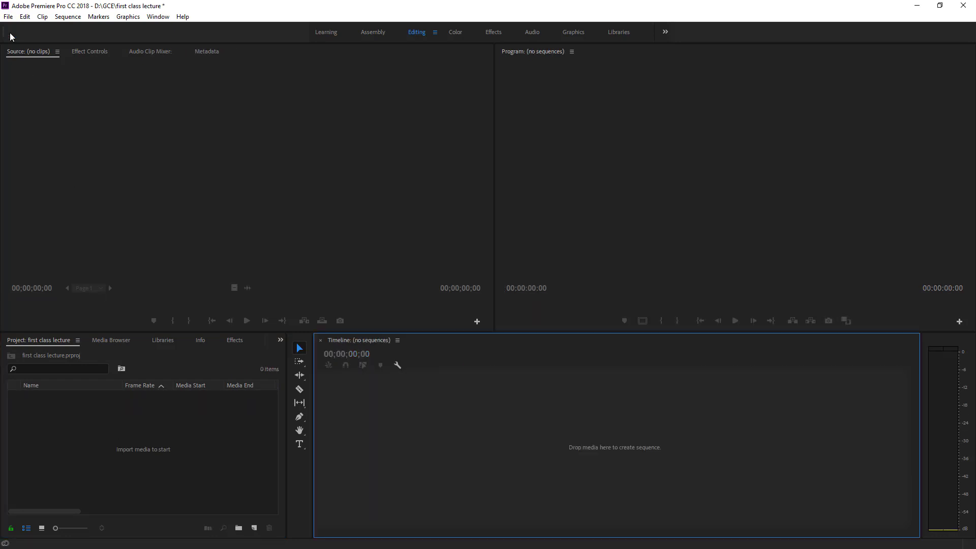
pyautogui.click(9, 17)
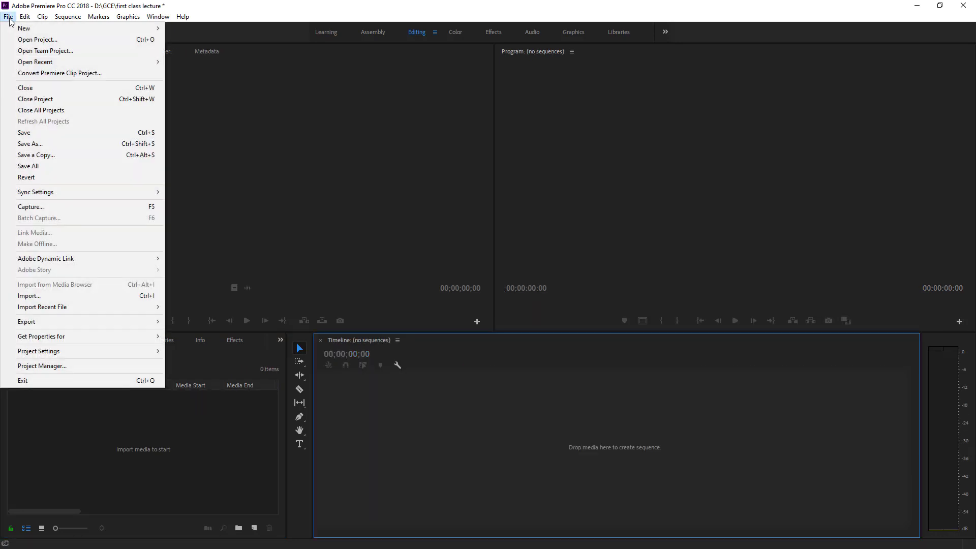
pyautogui.moveTo(63, 31)
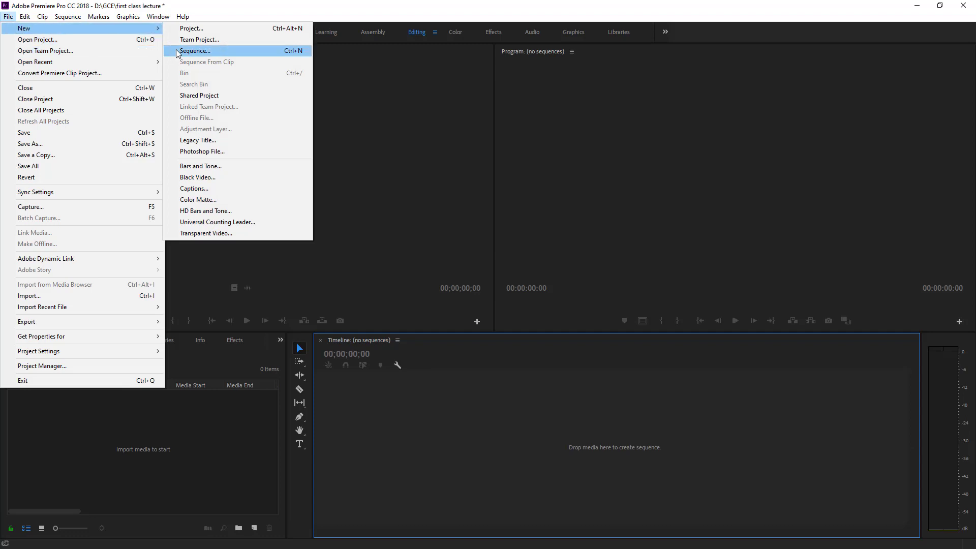
pyautogui.click(240, 50)
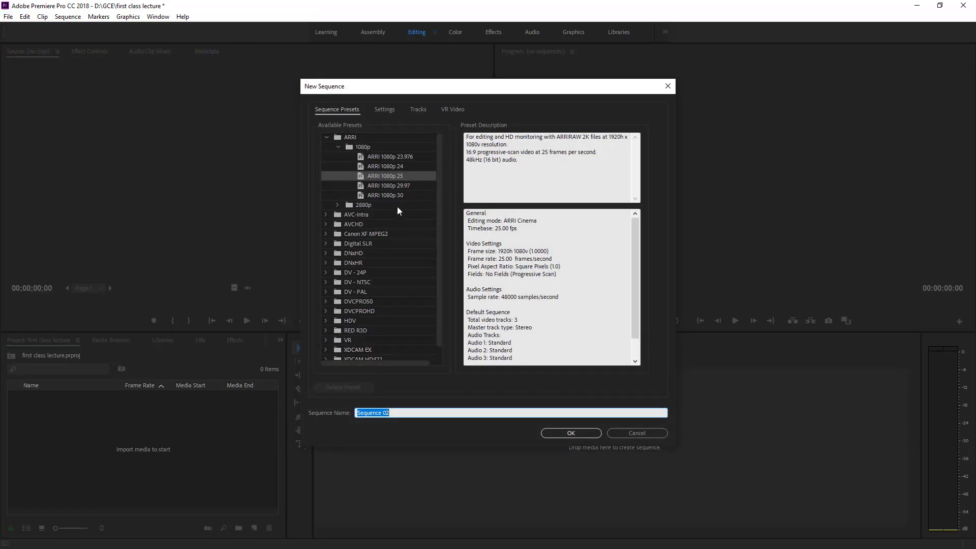
pyautogui.click(571, 432)
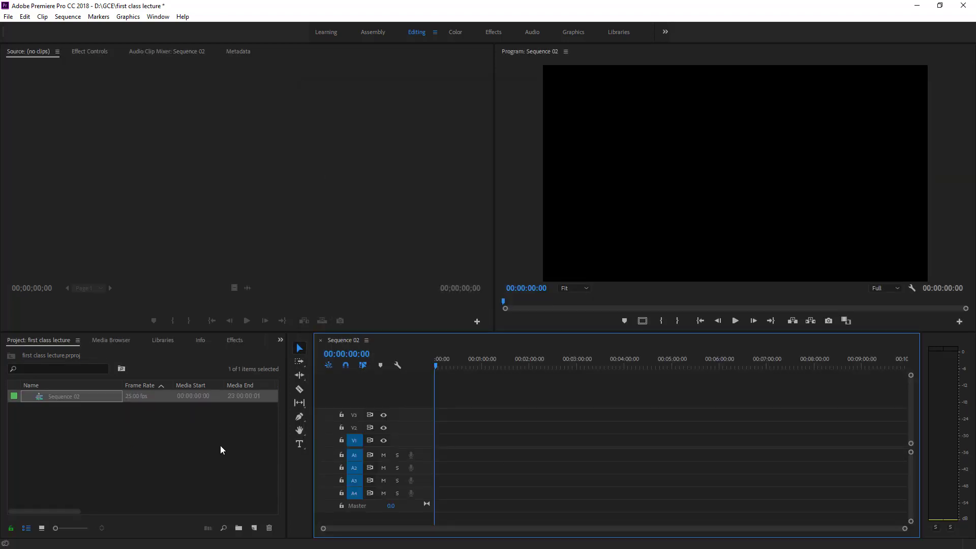
# Step: Import the clip "A young man showing results in a meeting" and place it at the start of V1, keeping the existing sequence settings
pyautogui.rightClick(80, 438)
pyautogui.click(107, 512)
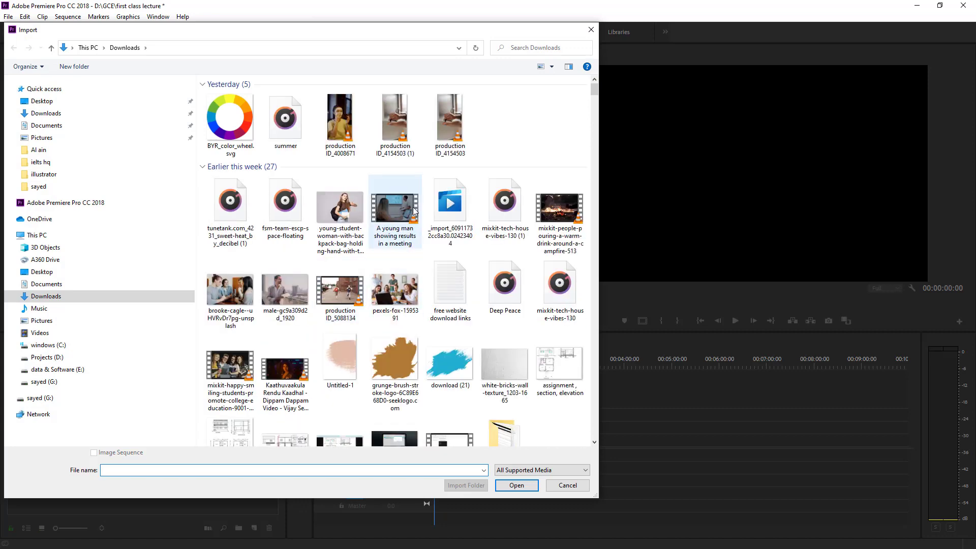
pyautogui.doubleClick(391, 210)
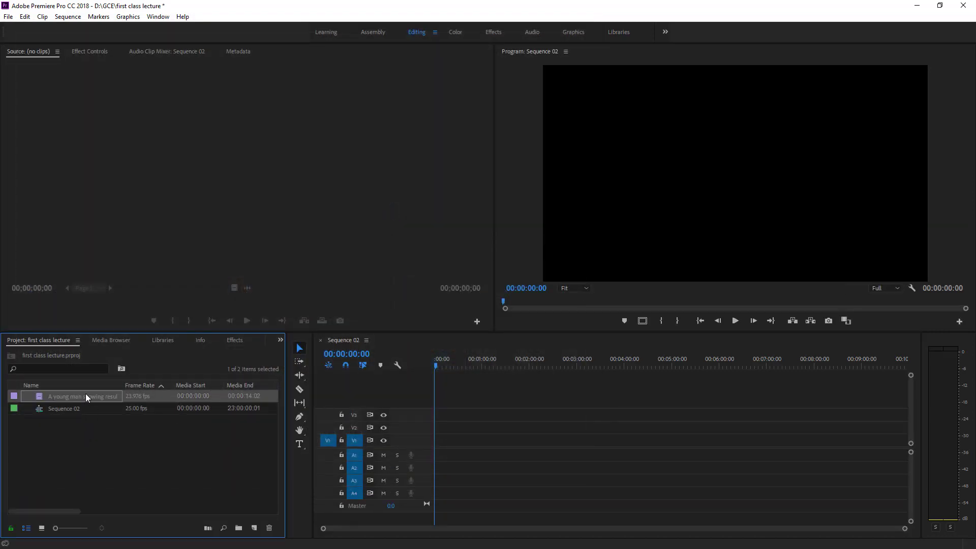
pyautogui.moveTo(153, 396); pyautogui.dragTo(429, 436)
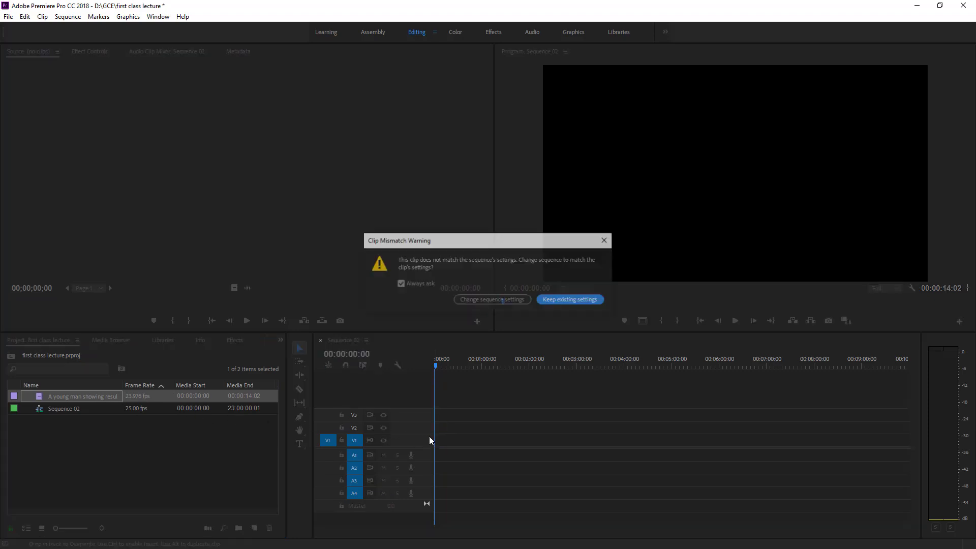
pyautogui.click(575, 297)
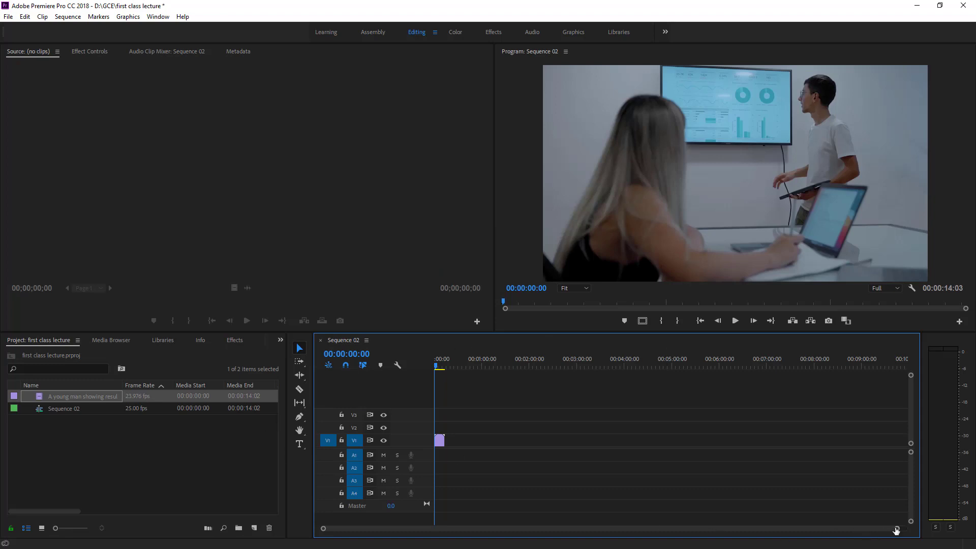
# Step: Show the V1 clip's effect controls at 00:00:01:05 and set its horizontal Position to 968
pyautogui.moveTo(895, 528); pyautogui.dragTo(660, 535)
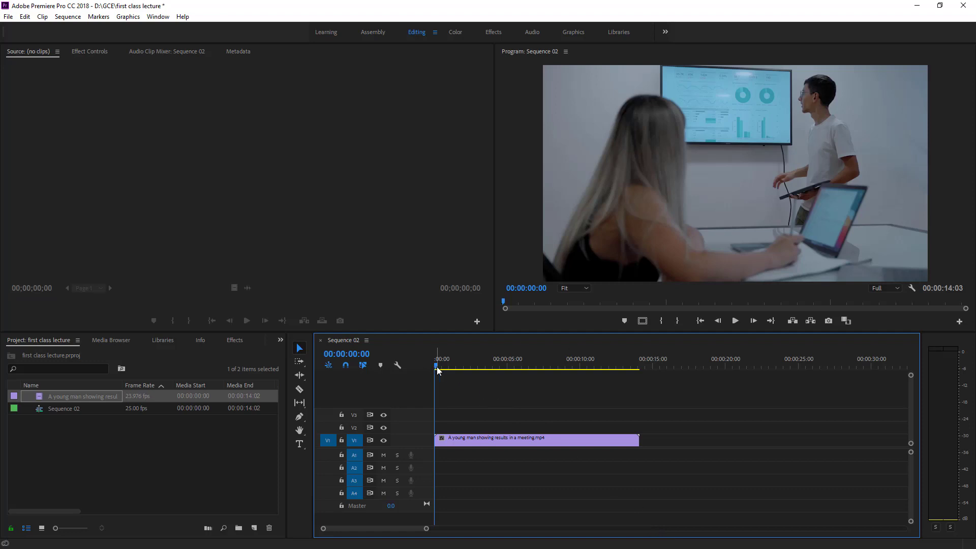
pyautogui.moveTo(437, 369); pyautogui.dragTo(451, 366)
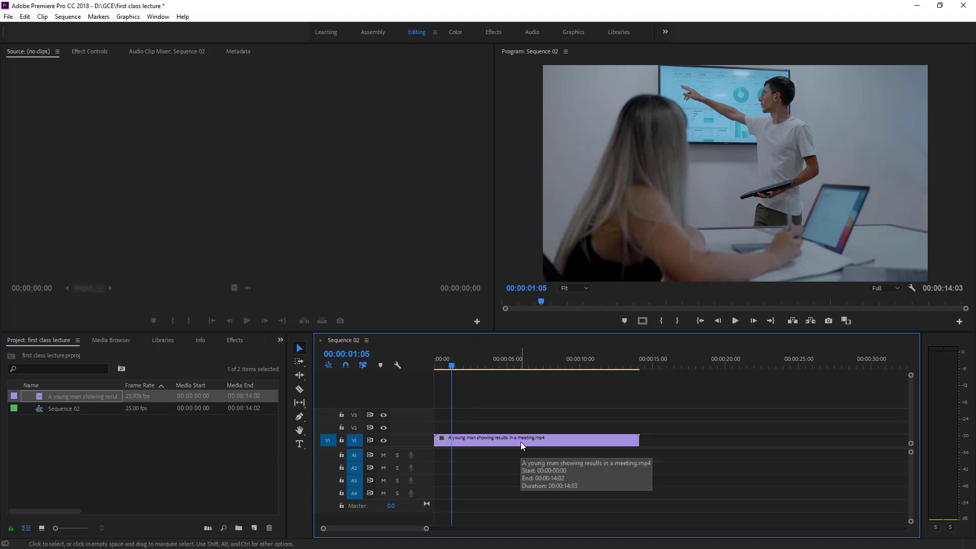
pyautogui.click(481, 441)
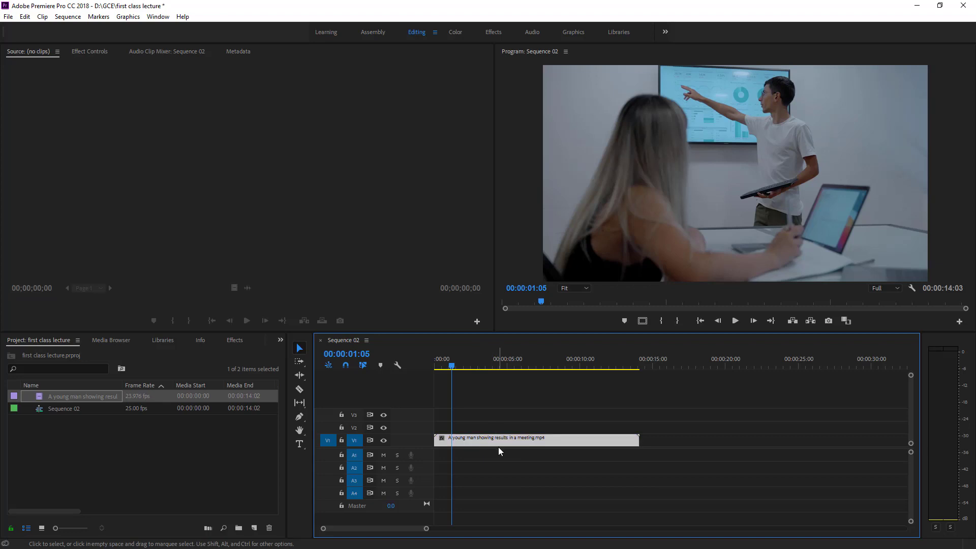
pyautogui.click(90, 51)
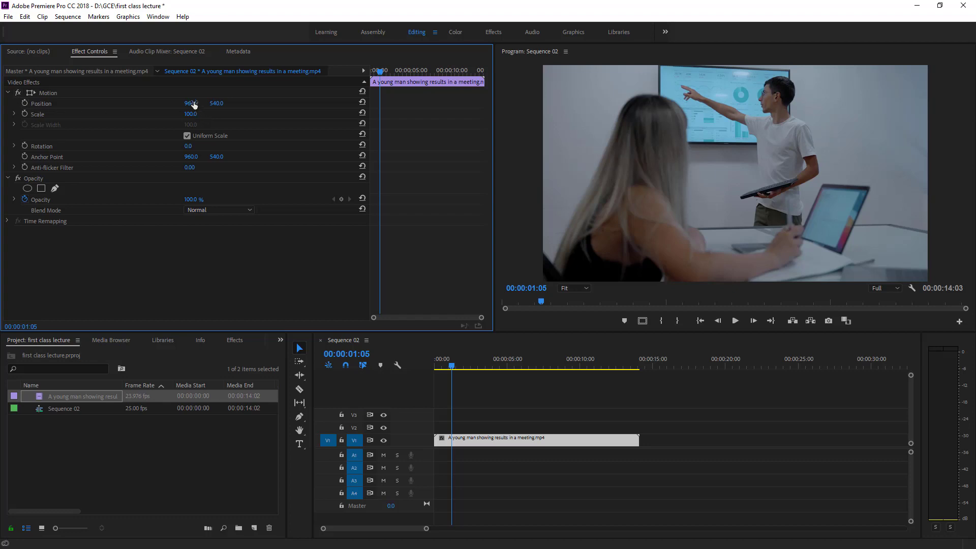
pyautogui.moveTo(192, 105)
pyautogui.mouseDown()
pyautogui.moveTo(236, 117)
pyautogui.moveTo(153, 122)
pyautogui.moveTo(196, 119)
pyautogui.mouseUp()
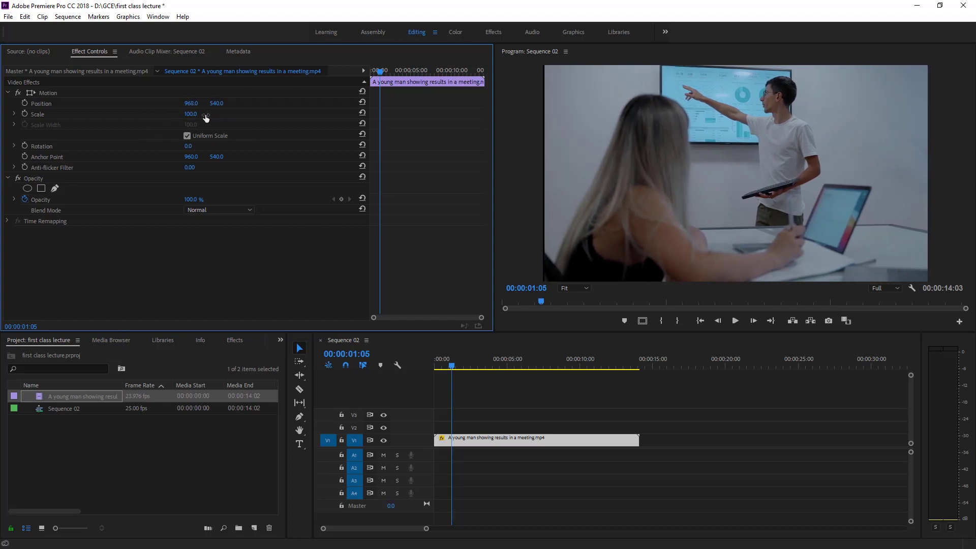
# Step: Try scaling the clip uniformly and non-uniformly with a Scale Width of 34, reset both scale values and restore Uniform Scale
pyautogui.moveTo(190, 117)
pyautogui.mouseDown()
pyautogui.moveTo(207, 116)
pyautogui.moveTo(156, 118)
pyautogui.moveTo(213, 109)
pyautogui.moveTo(194, 113)
pyautogui.mouseUp()
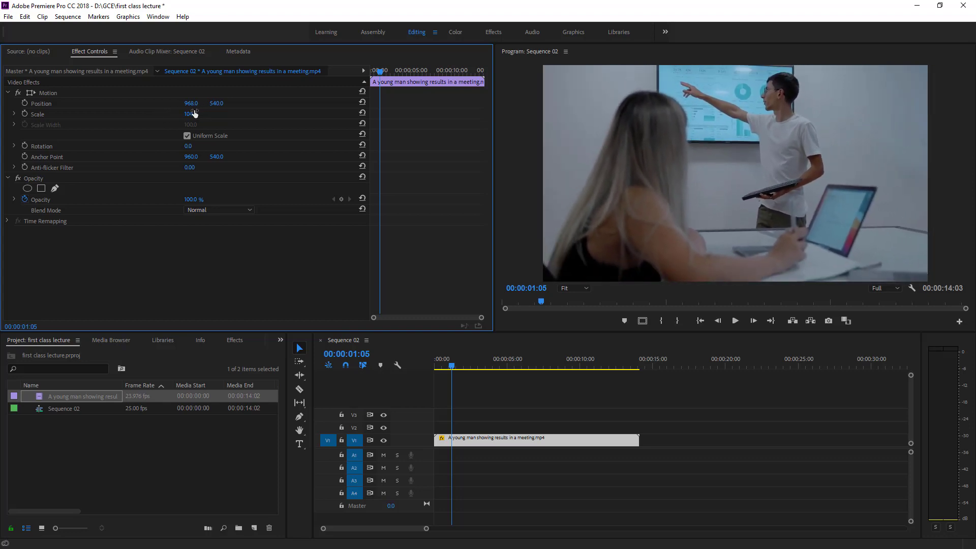
pyautogui.click(187, 136)
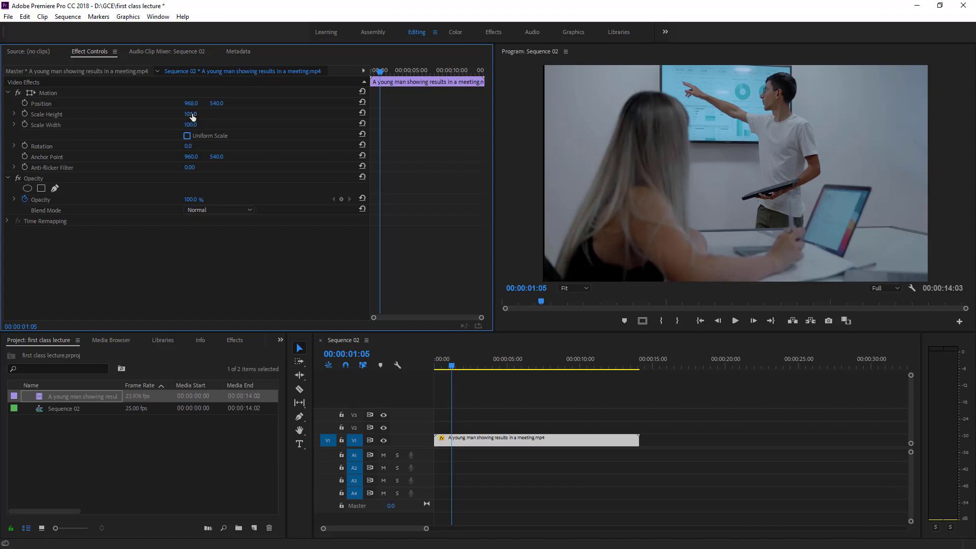
pyautogui.moveTo(192, 116); pyautogui.dragTo(159, 126)
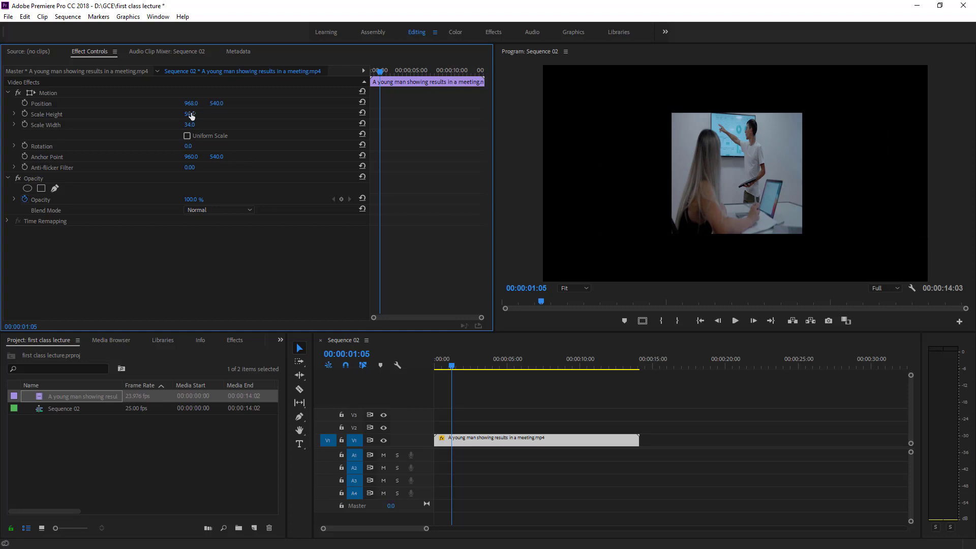
pyautogui.click(361, 112)
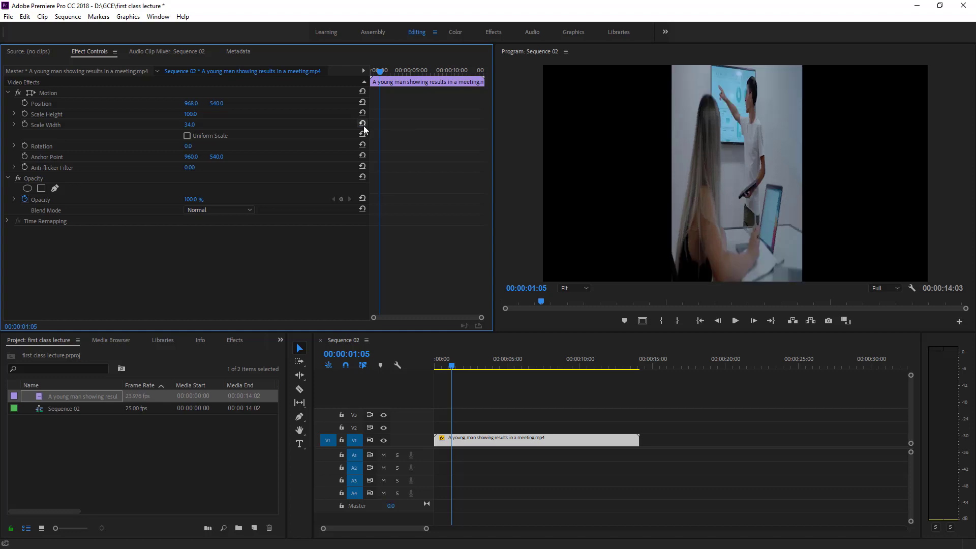
pyautogui.click(364, 126)
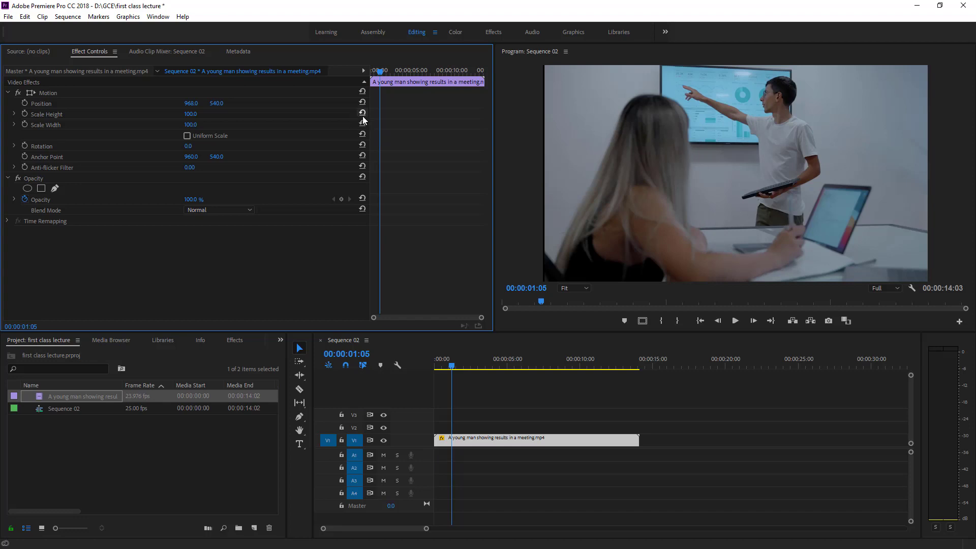
pyautogui.click(187, 135)
# Step: Set the clip's uniform Scale to 102
pyautogui.moveTo(190, 117)
pyautogui.mouseDown()
pyautogui.moveTo(199, 114)
pyautogui.moveTo(191, 116)
pyautogui.mouseUp()
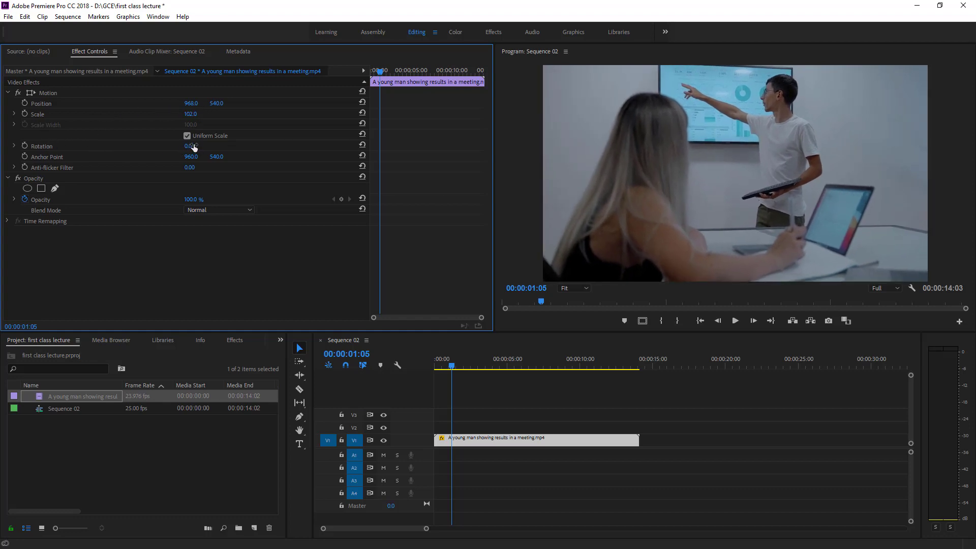
# Step: Try a Rotation of -28° and an Opacity of 92% on the clip, and reset both parameters
pyautogui.moveTo(189, 147)
pyautogui.mouseDown()
pyautogui.moveTo(209, 148)
pyautogui.moveTo(187, 149)
pyautogui.mouseUp()
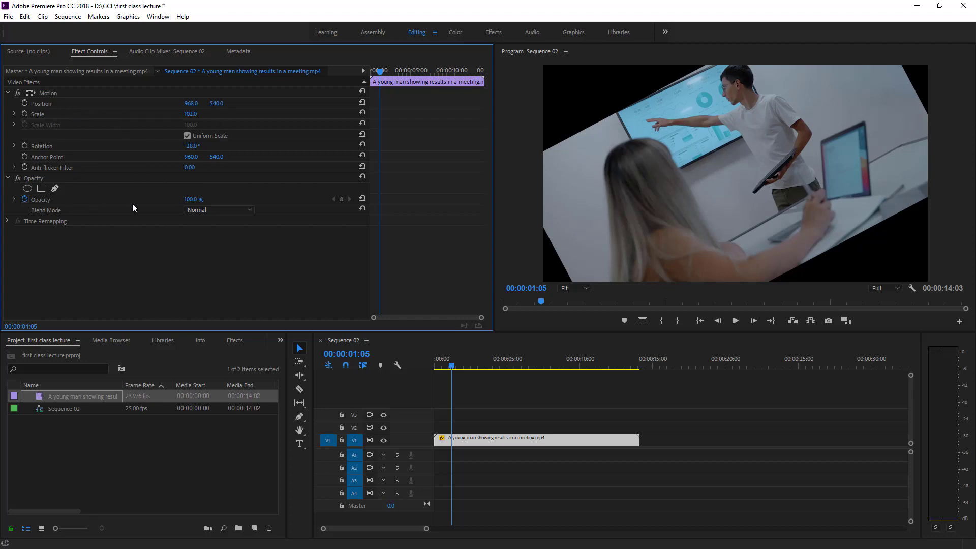
pyautogui.moveTo(192, 201); pyautogui.dragTo(225, 200)
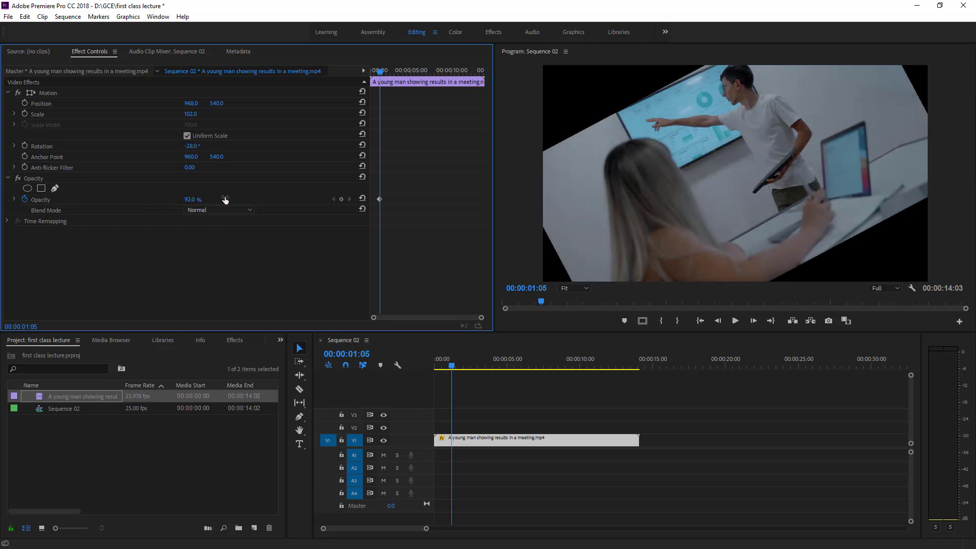
pyautogui.click(362, 198)
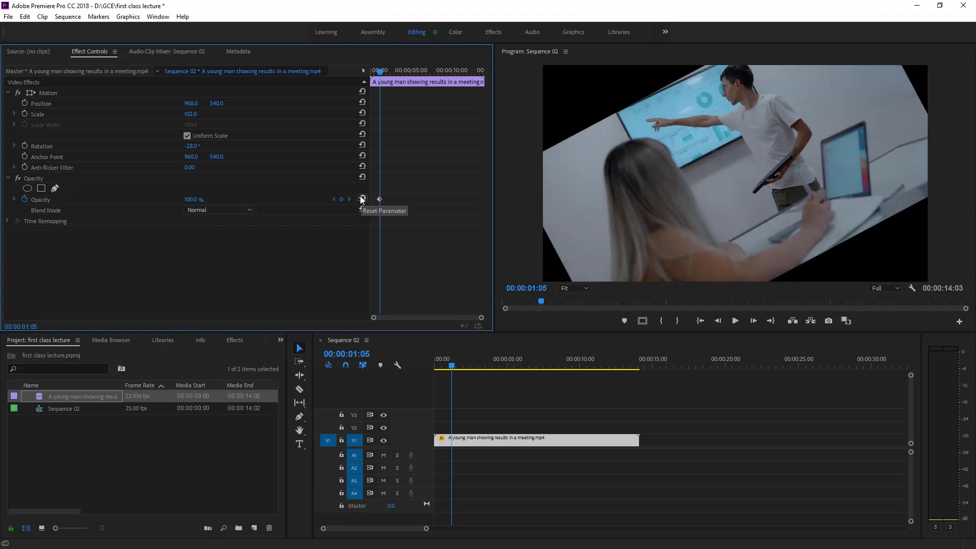
pyautogui.click(362, 145)
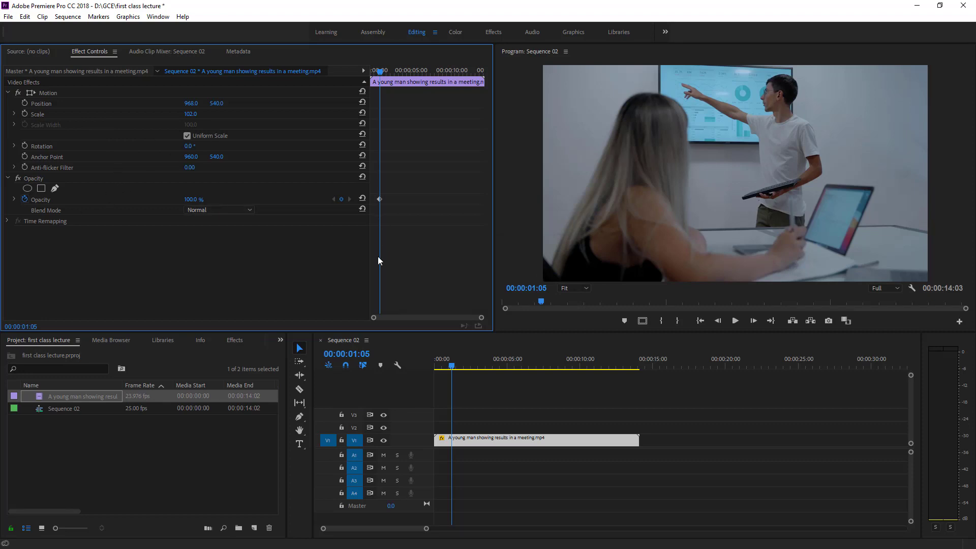
# Step: Widen the clip's keyframe area and enable Scale animation with a first keyframe at 00:00:01:00
pyautogui.moveTo(369, 258); pyautogui.dragTo(298, 260)
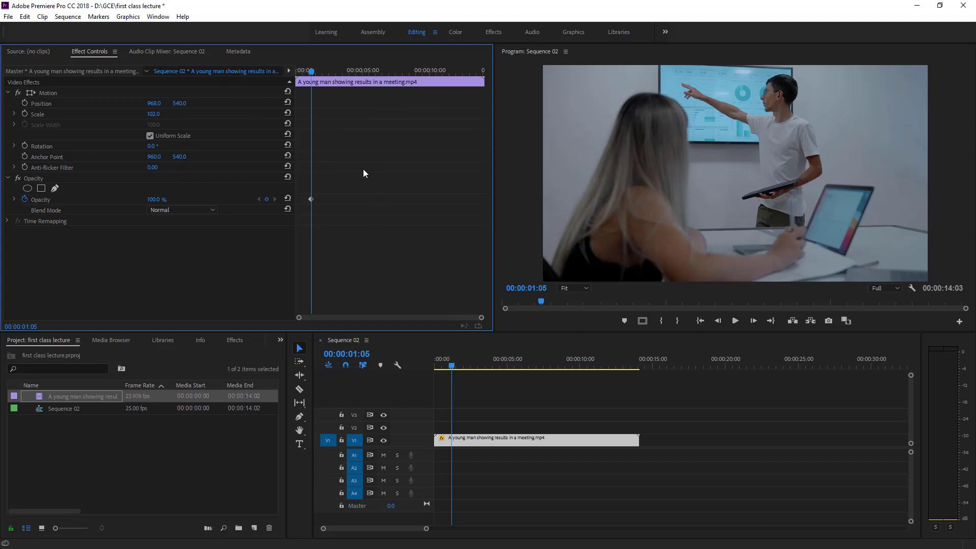
pyautogui.moveTo(312, 75); pyautogui.dragTo(283, 81)
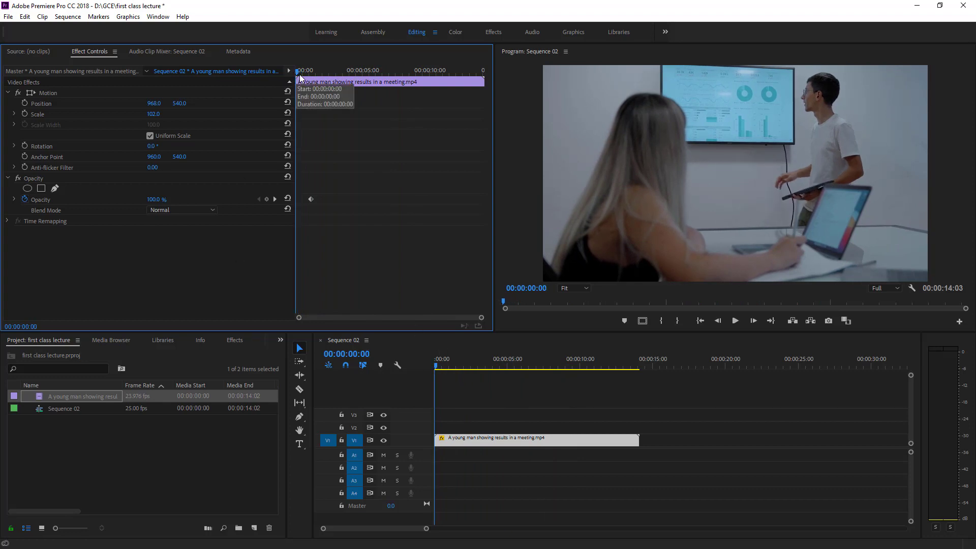
pyautogui.moveTo(300, 76); pyautogui.dragTo(359, 83)
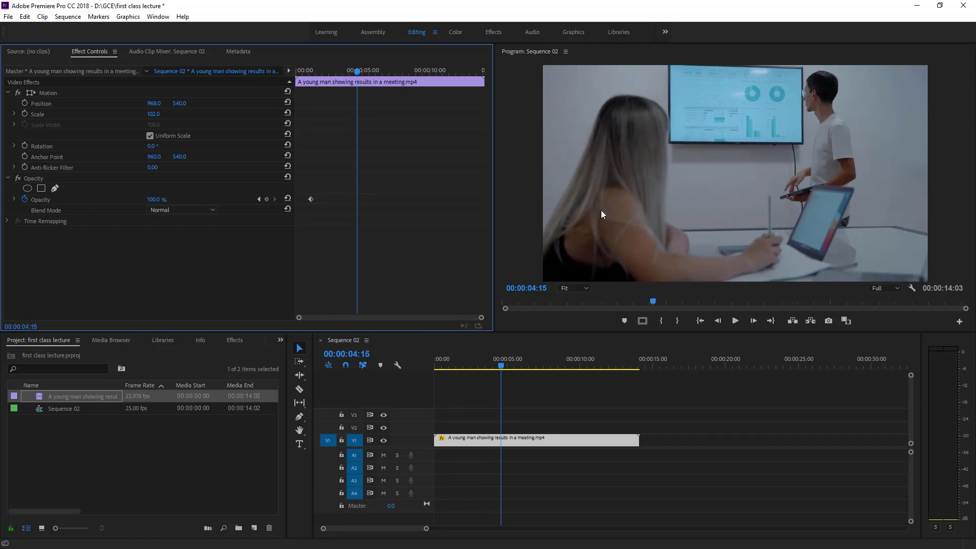
pyautogui.moveTo(500, 365)
pyautogui.mouseDown()
pyautogui.moveTo(527, 369)
pyautogui.moveTo(484, 370)
pyautogui.mouseUp()
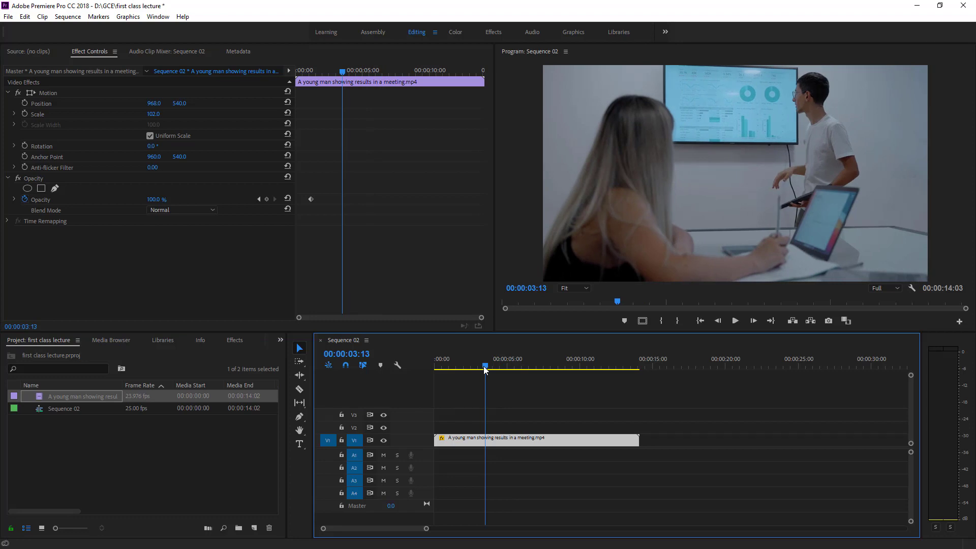
pyautogui.moveTo(485, 369); pyautogui.dragTo(465, 370)
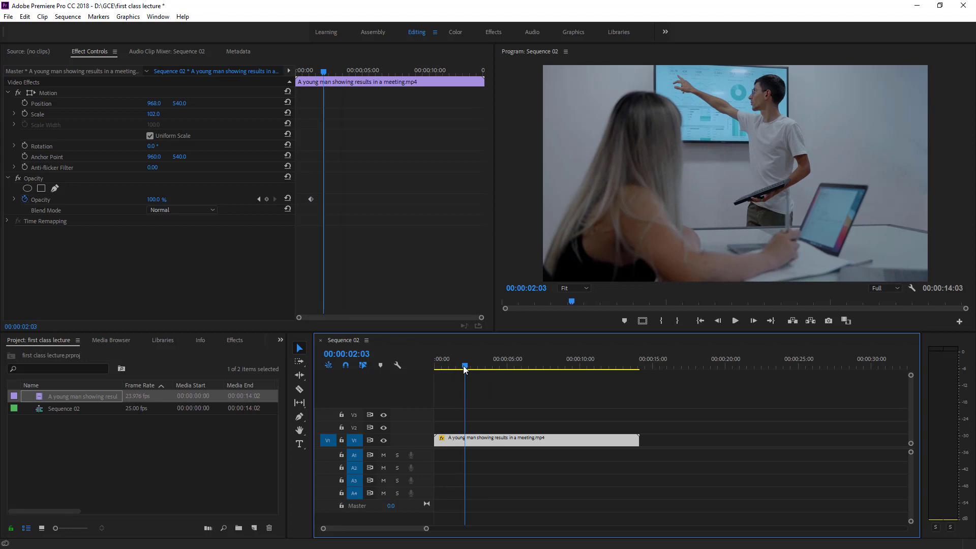
pyautogui.moveTo(464, 370); pyautogui.dragTo(443, 371)
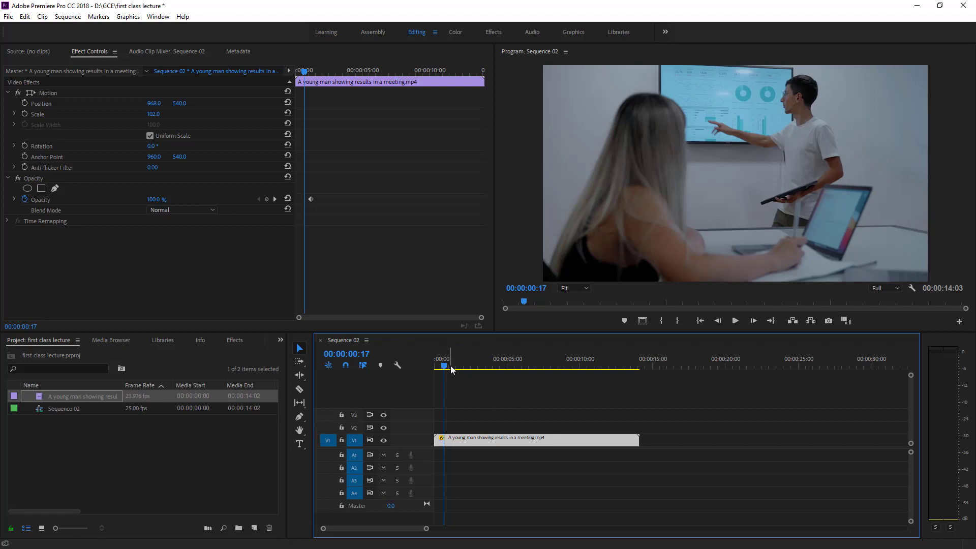
pyautogui.moveTo(447, 367)
pyautogui.mouseDown()
pyautogui.moveTo(480, 368)
pyautogui.moveTo(437, 368)
pyautogui.moveTo(450, 368)
pyautogui.mouseUp()
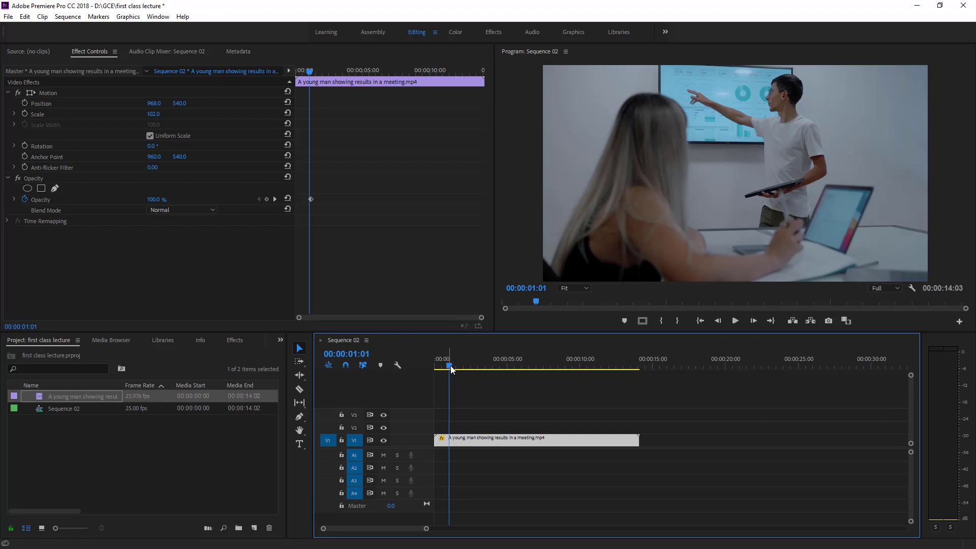
pyautogui.moveTo(451, 368); pyautogui.dragTo(448, 367)
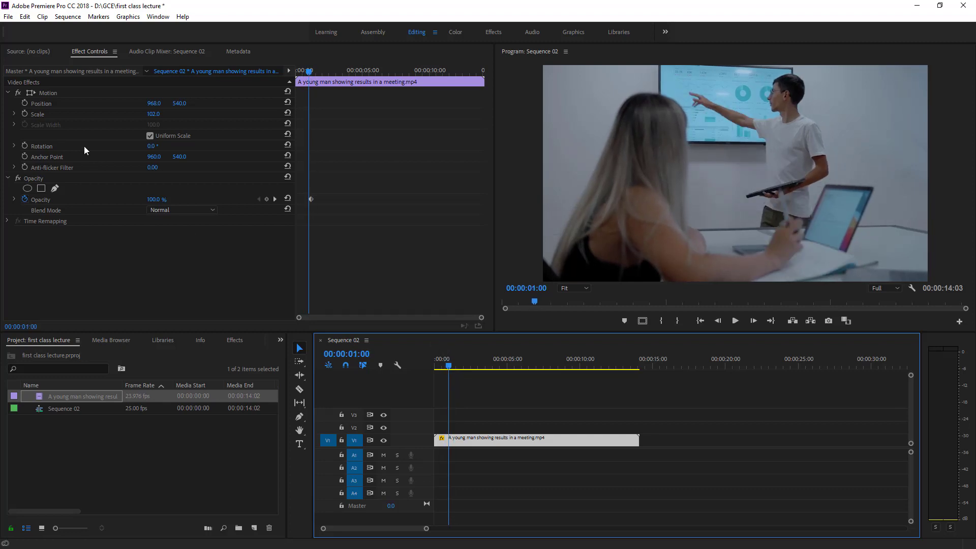
pyautogui.click(26, 112)
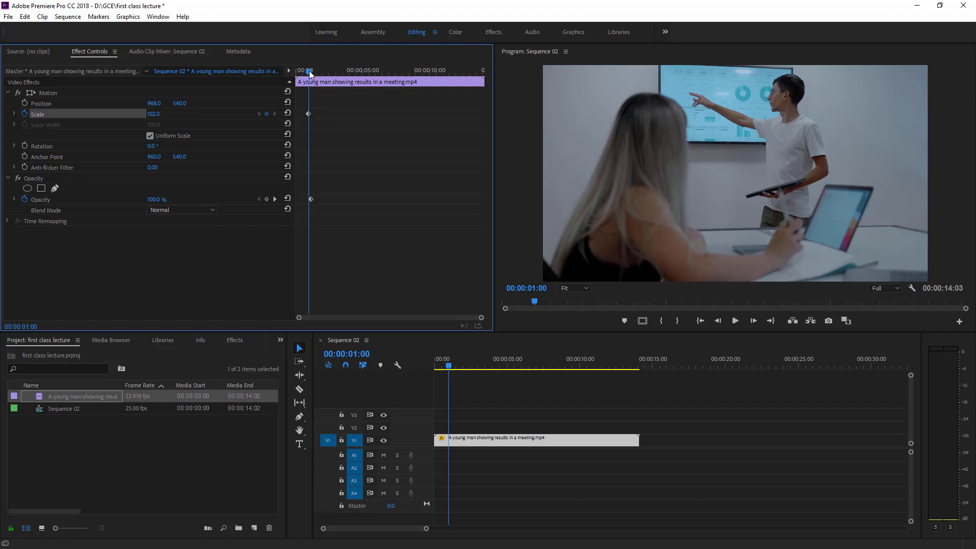
# Step: Add a second Scale keyframe at 00:00:02:13 with a value of 142
pyautogui.moveTo(309, 72); pyautogui.dragTo(330, 72)
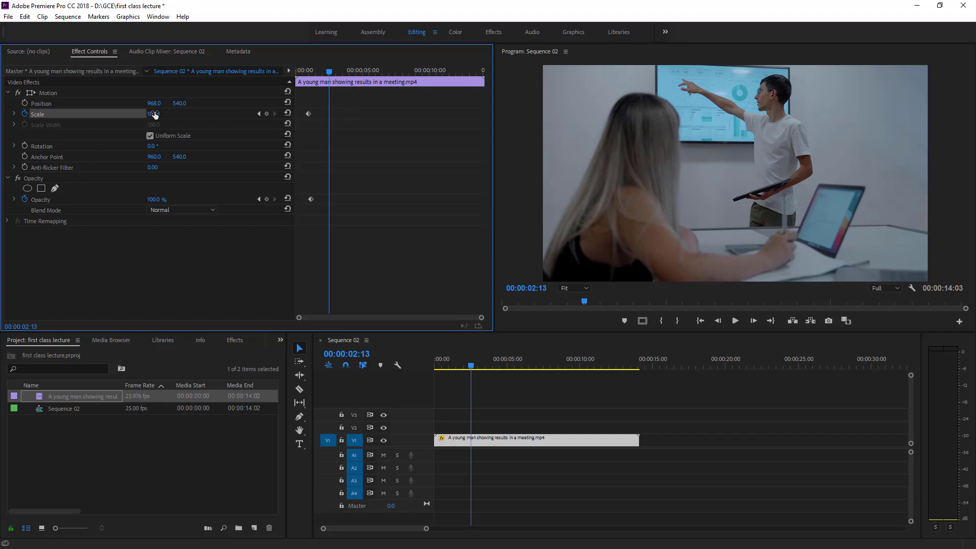
pyautogui.moveTo(153, 114); pyautogui.dragTo(173, 113)
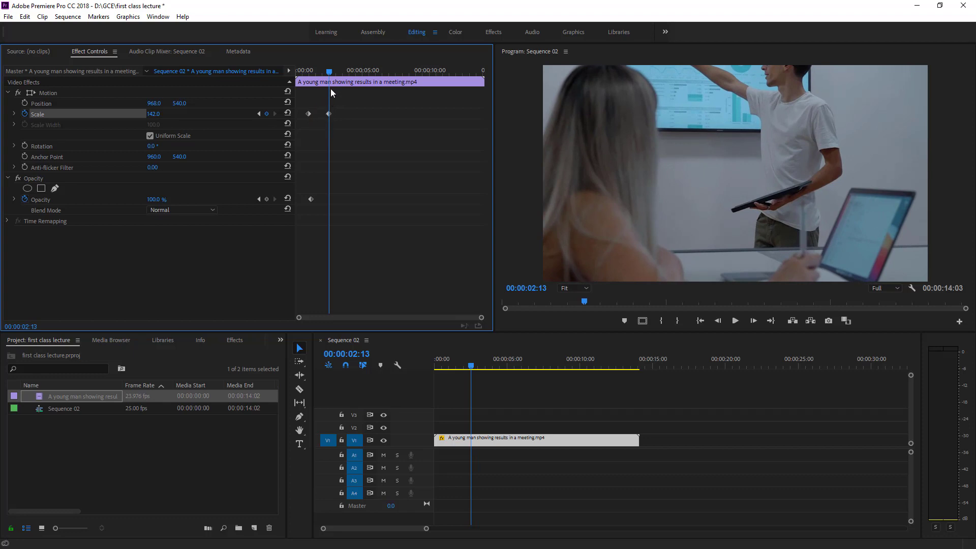
# Step: Play the Scale animation from near the clip's start and scrub the playhead between its two keyframes
pyautogui.moveTo(331, 73); pyautogui.dragTo(287, 67)
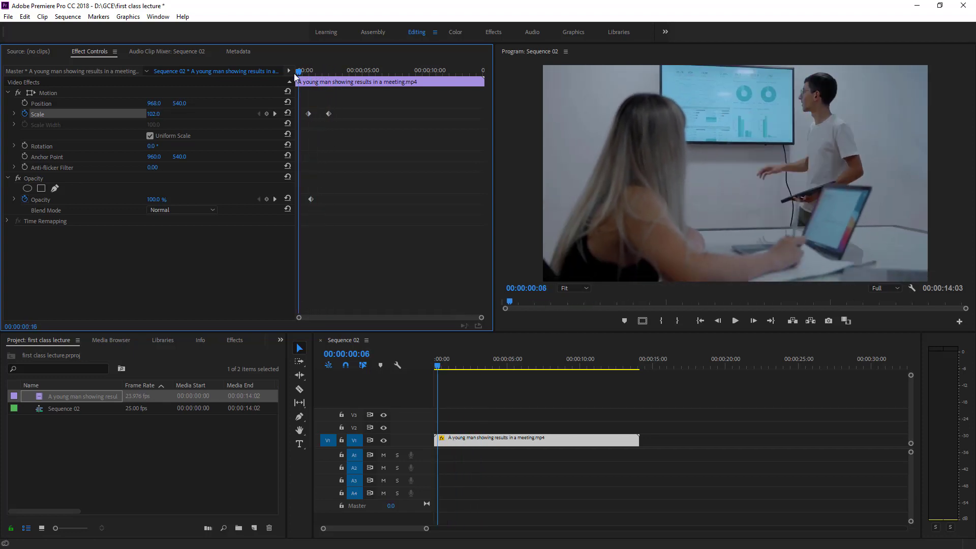
pyautogui.click(737, 321)
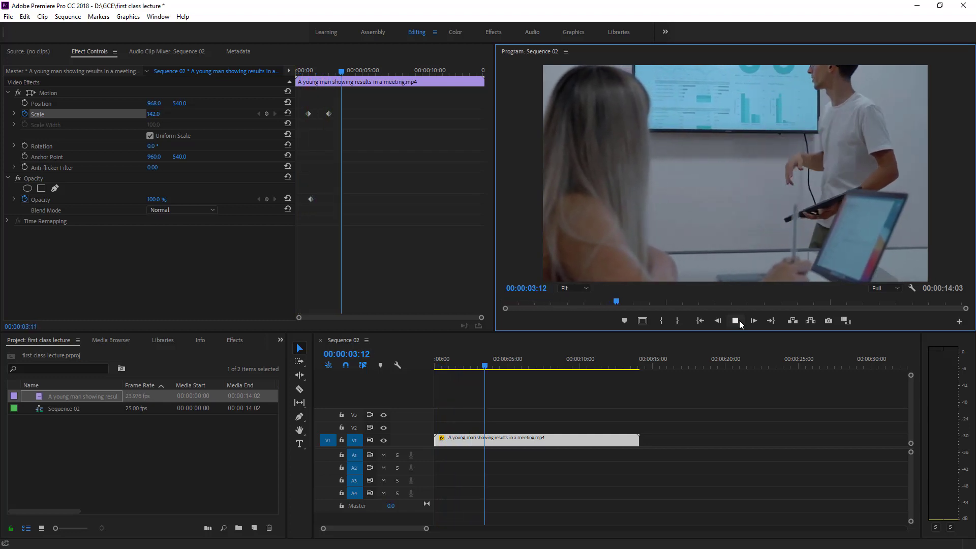
pyautogui.click(739, 321)
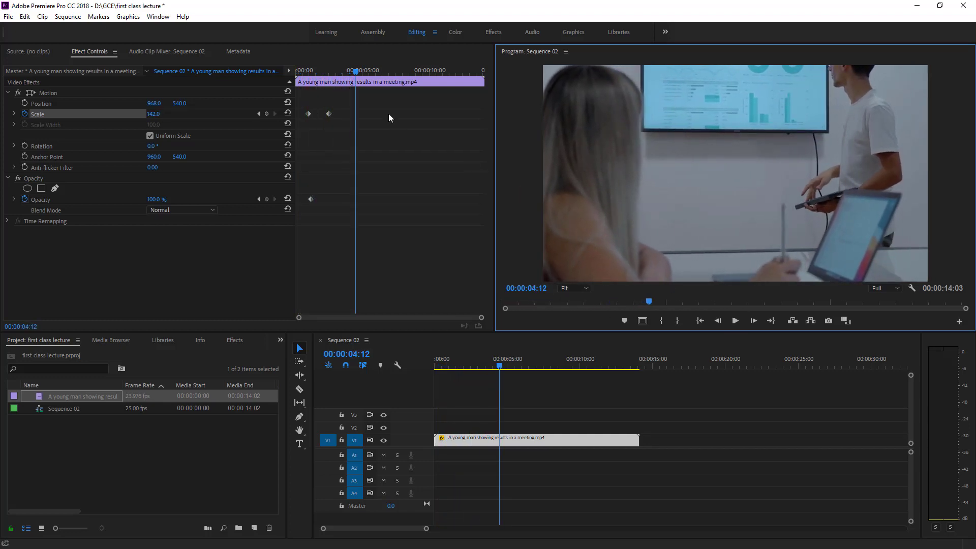
pyautogui.moveTo(351, 73)
pyautogui.mouseDown()
pyautogui.moveTo(307, 75)
pyautogui.moveTo(357, 72)
pyautogui.mouseUp()
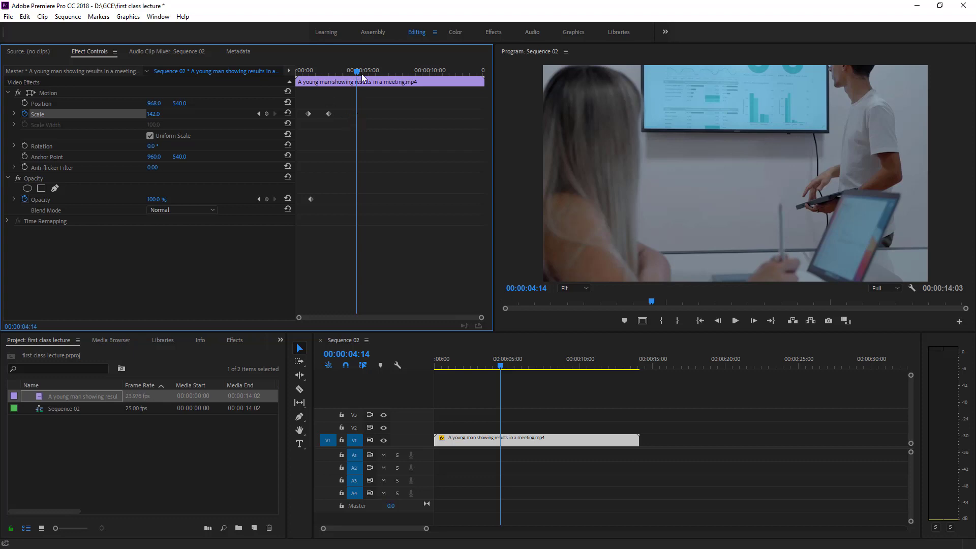
pyautogui.moveTo(356, 71); pyautogui.dragTo(327, 77)
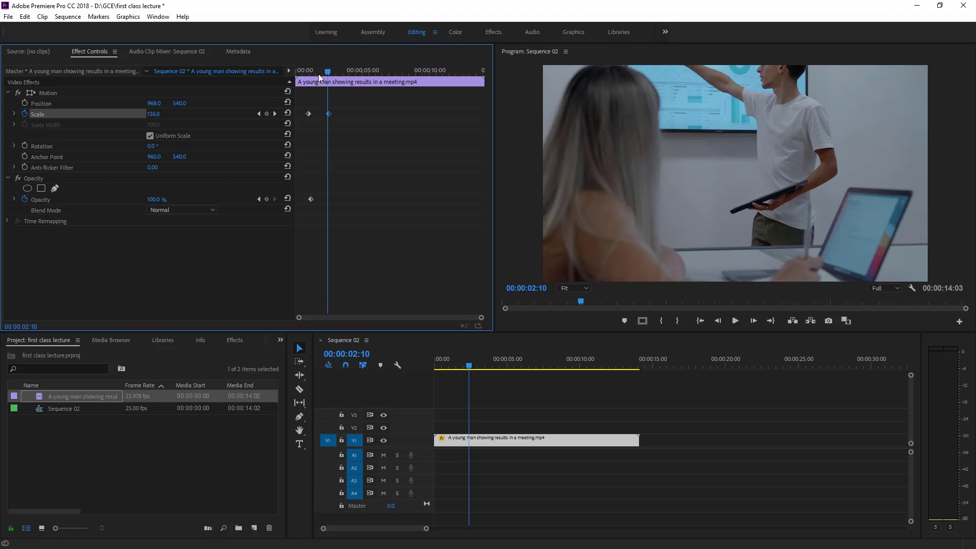
pyautogui.moveTo(326, 74); pyautogui.dragTo(309, 73)
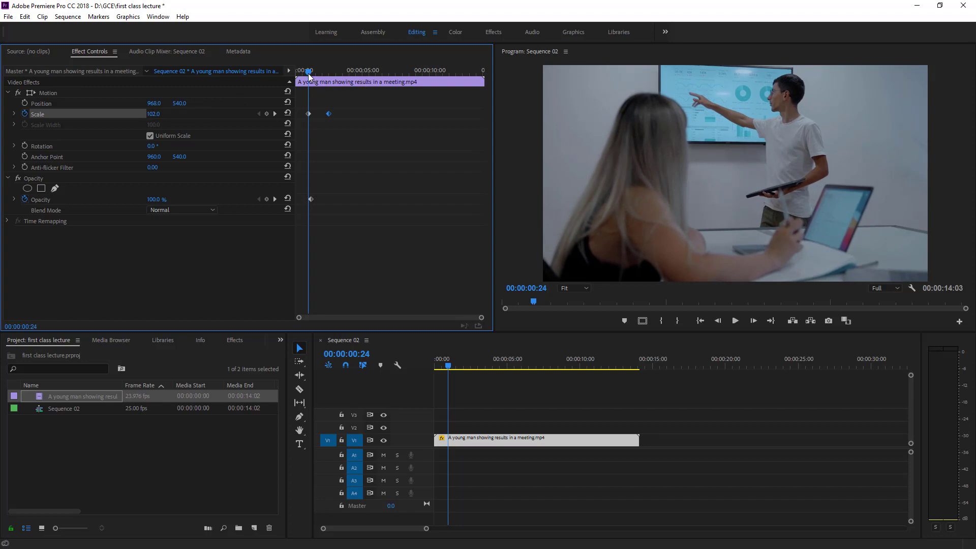
# Step: Add a third Scale keyframe at 00:00:05:03 with the value reset to 100, and play the animation from the start
pyautogui.moveTo(309, 72); pyautogui.dragTo(363, 77)
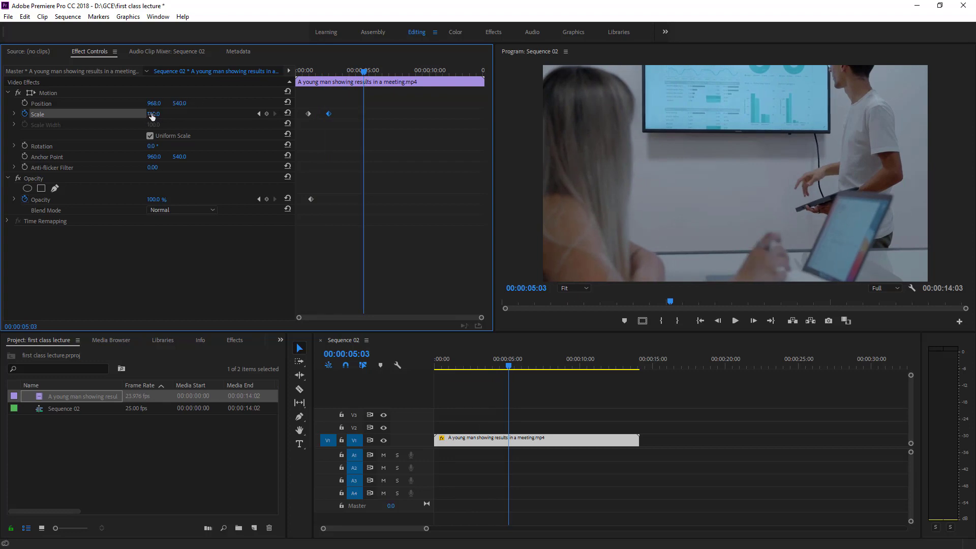
pyautogui.click(287, 114)
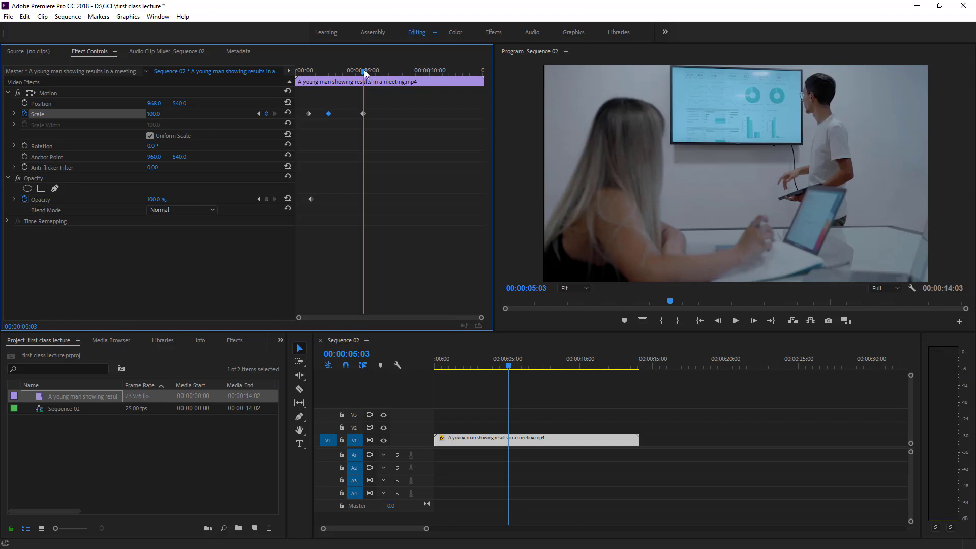
pyautogui.moveTo(364, 70); pyautogui.dragTo(286, 82)
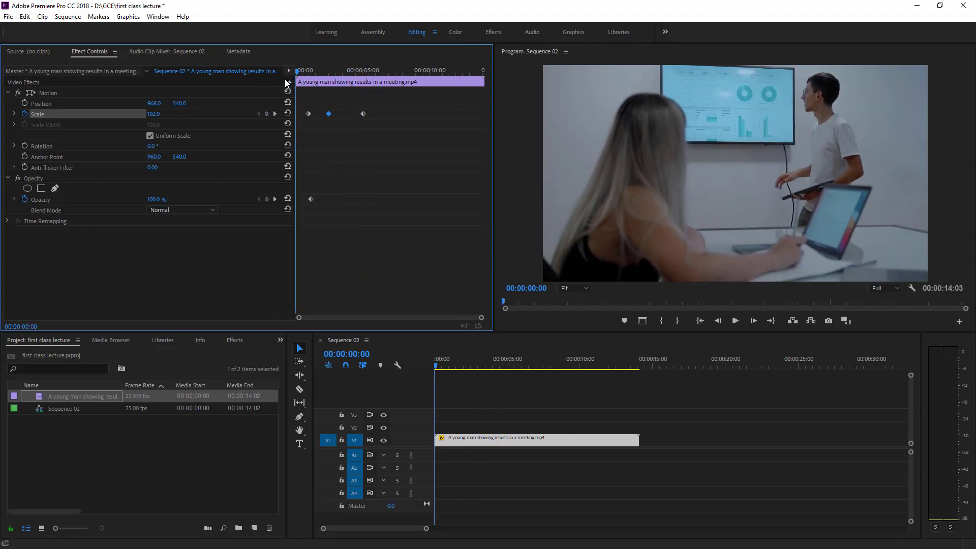
pyautogui.press('space')
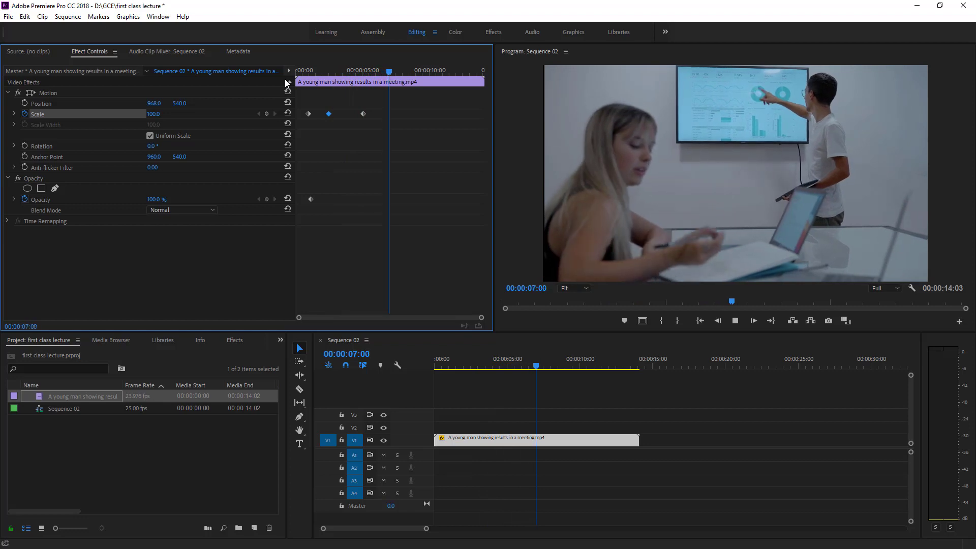
pyautogui.press('space')
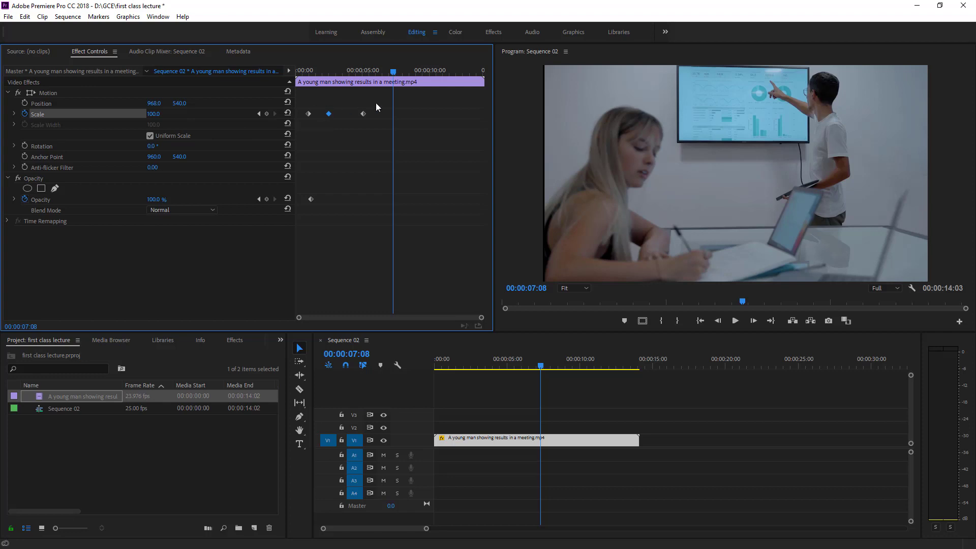
# Step: Delete all of the clip's Scale and Opacity keyframes and return the playhead to 00:00:00:00
pyautogui.moveTo(382, 95); pyautogui.dragTo(306, 250)
pyautogui.press('Delete')
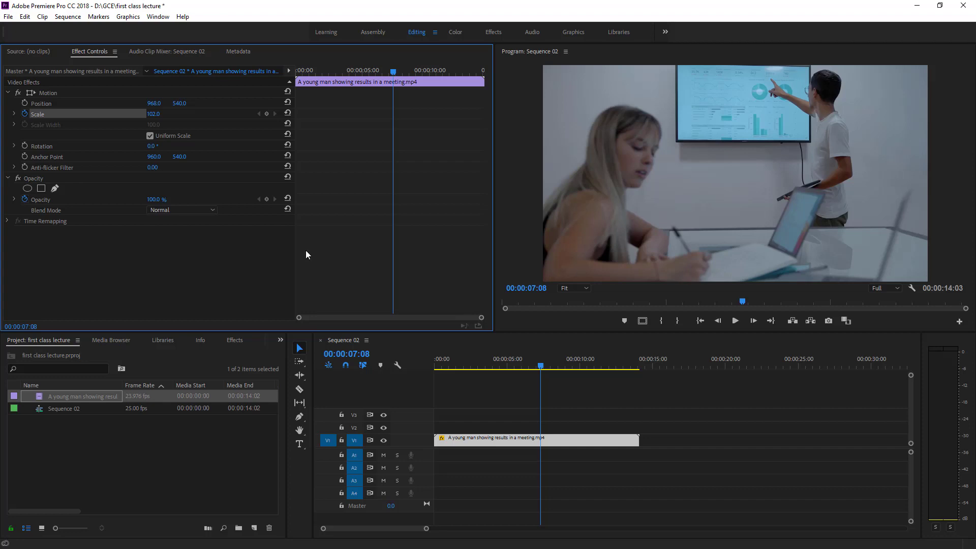
pyautogui.moveTo(394, 71); pyautogui.dragTo(271, 78)
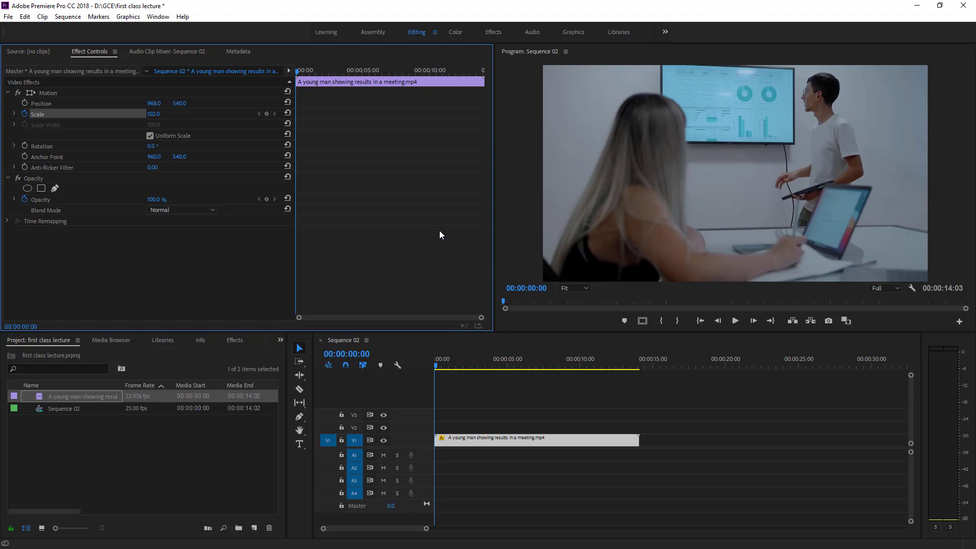
# Step: Add a text layer reading "Text Animation" over the video frame at the start of the sequence
pyautogui.click(166, 465)
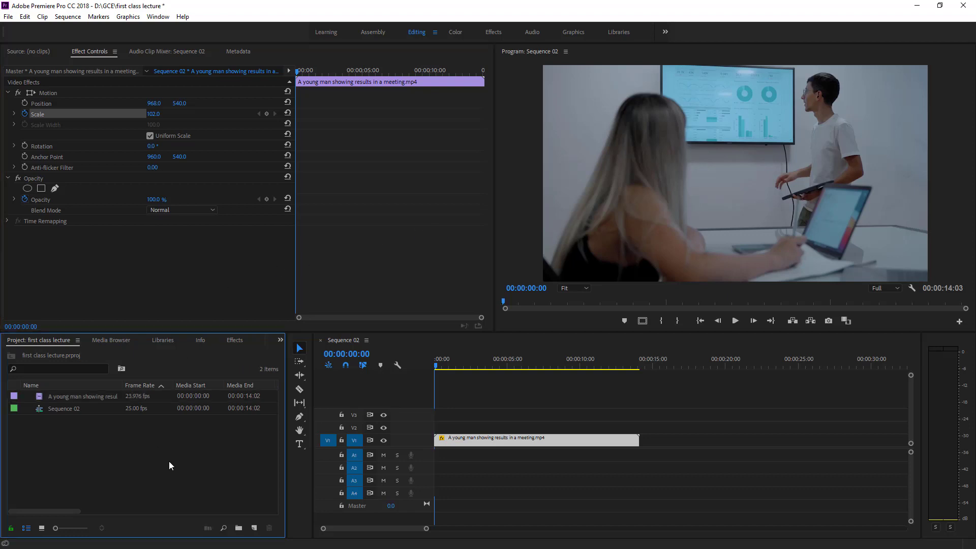
pyautogui.click(300, 443)
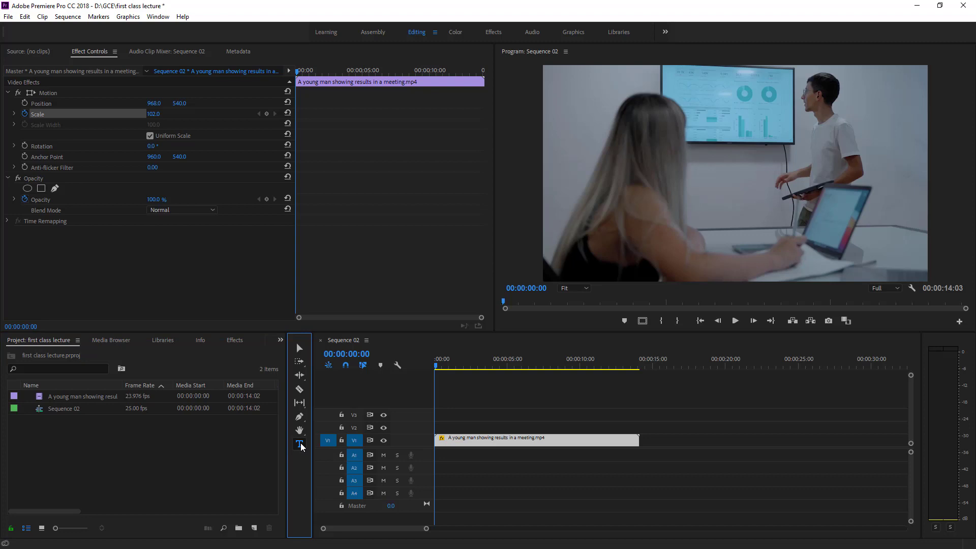
pyautogui.click(605, 195)
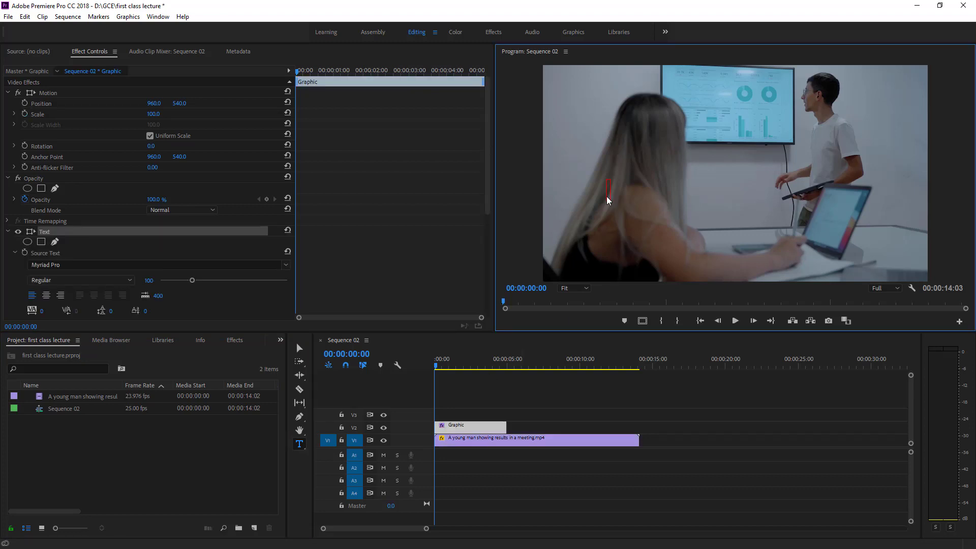
pyautogui.write('Text Animation')
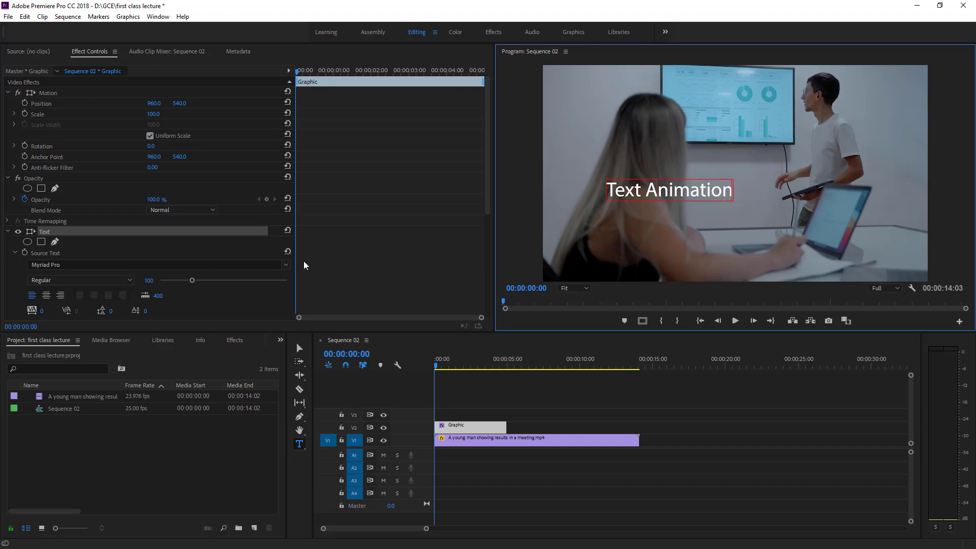
# Step: Enlarge the "Text Animation" title to about twice its size and move it down into the lower part of the frame
pyautogui.click(300, 348)
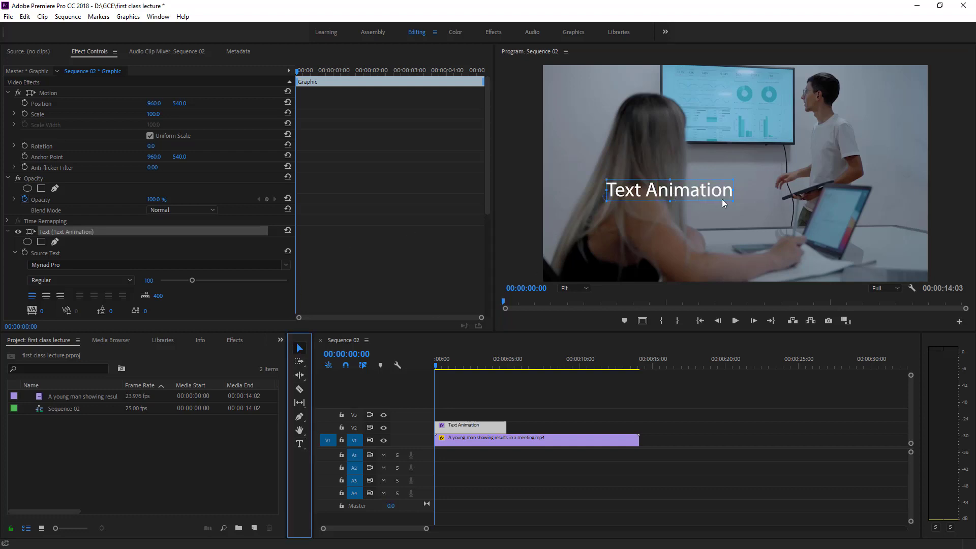
pyautogui.moveTo(731, 201); pyautogui.dragTo(864, 206)
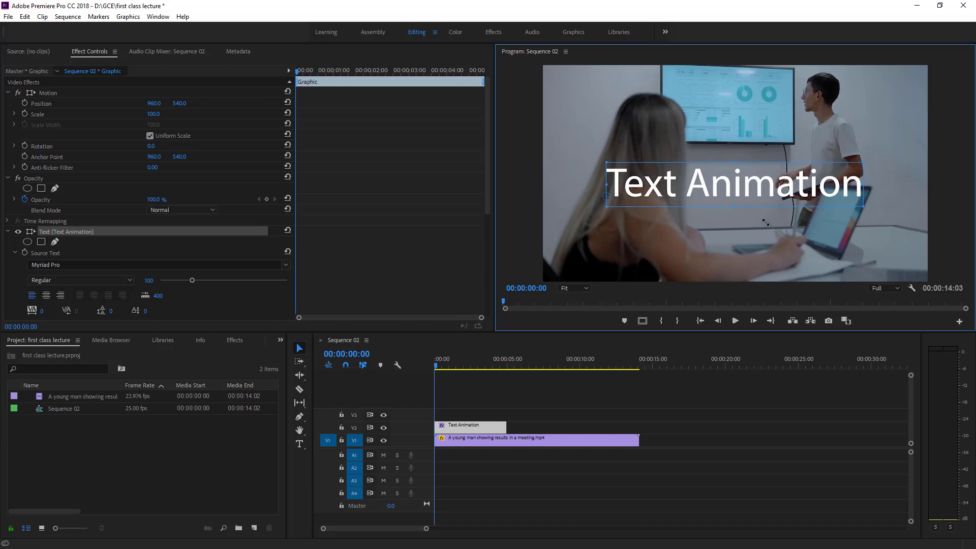
pyautogui.moveTo(748, 182); pyautogui.dragTo(749, 221)
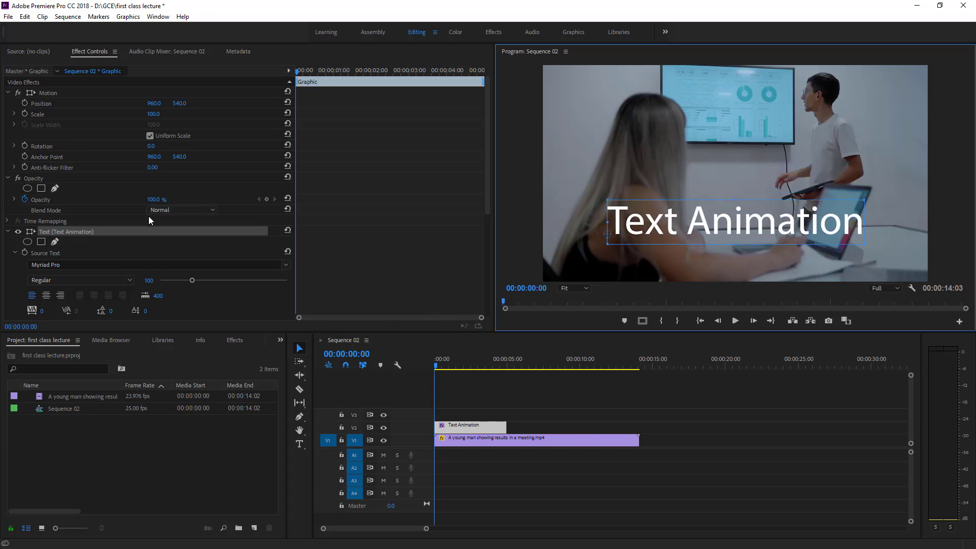
# Step: Set an Opacity keyframe of 0% on the text graphic at 00:00:00:00
pyautogui.scroll(-3, 121, 238)
pyautogui.scroll(3, 108, 230)
pyautogui.scroll(-2, 111, 115)
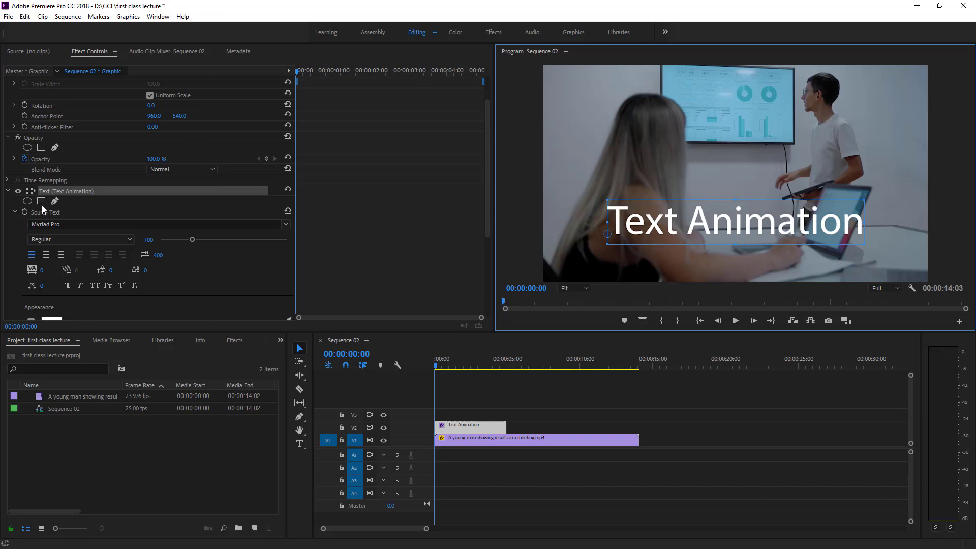
pyautogui.scroll(3, 137, 235)
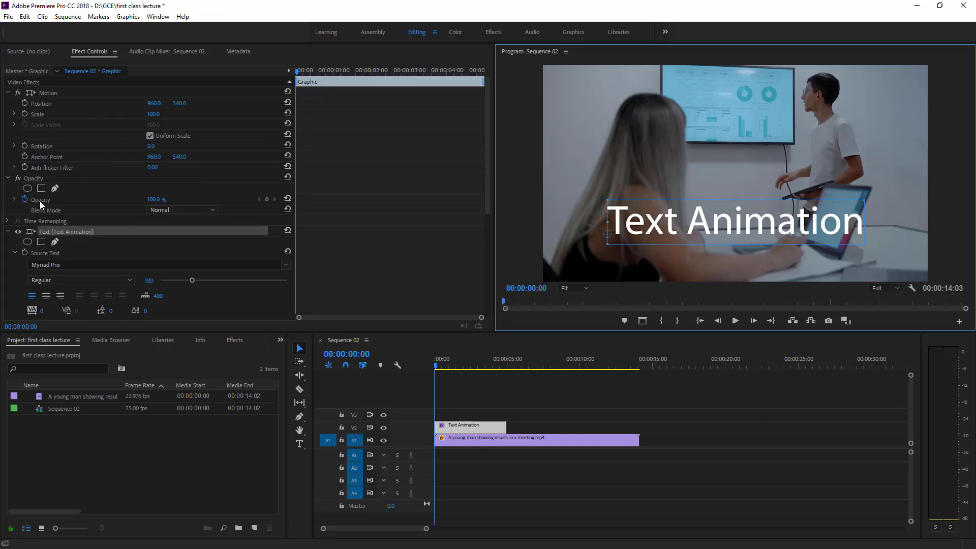
pyautogui.moveTo(161, 200)
pyautogui.mouseDown()
pyautogui.moveTo(59, 200)
pyautogui.moveTo(166, 199)
pyautogui.mouseUp()
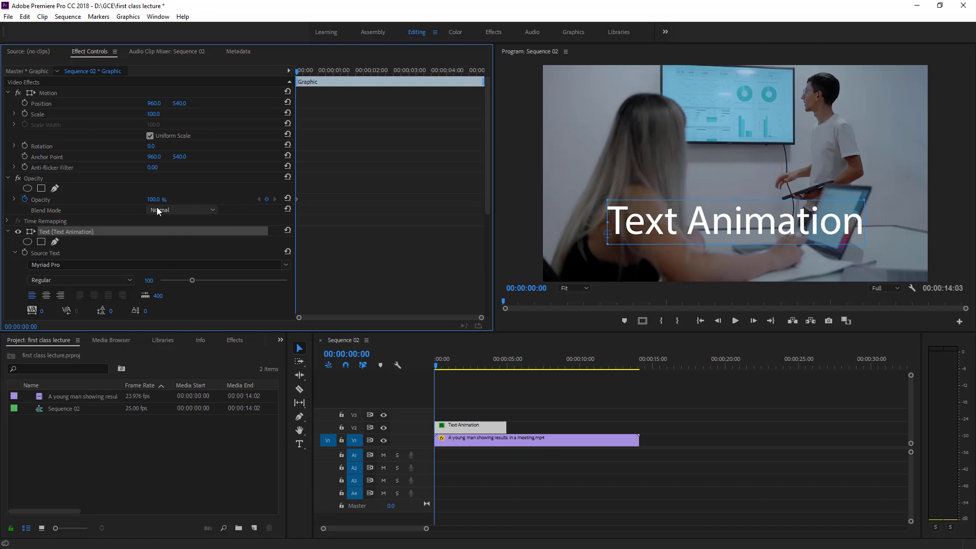
pyautogui.click(267, 199)
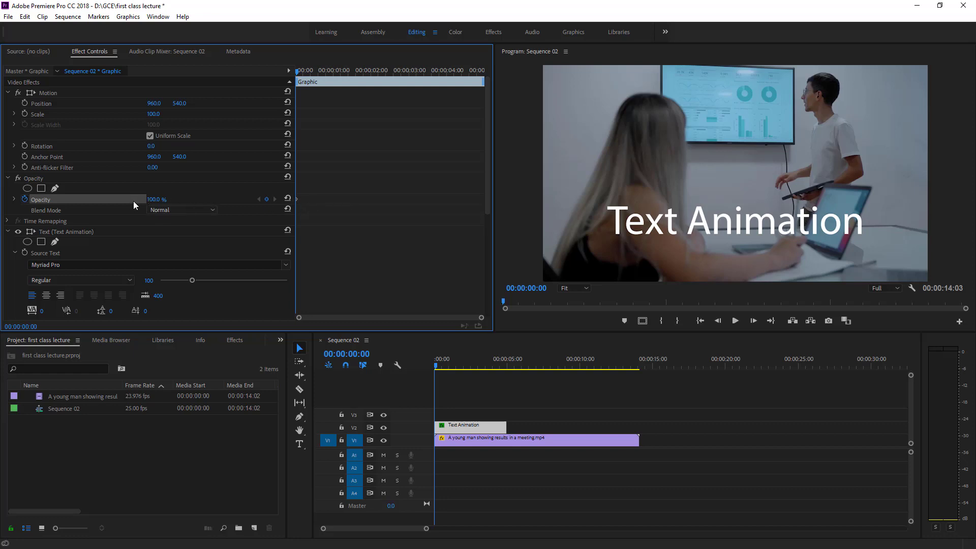
pyautogui.moveTo(163, 203); pyautogui.dragTo(72, 203)
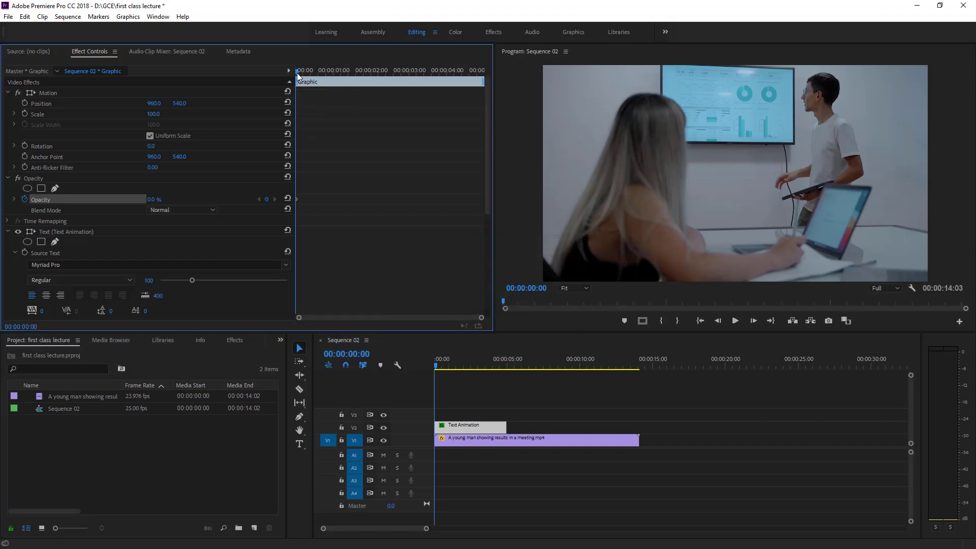
# Step: Add an Opacity keyframe of 100% on the text at 00:00:00:09 and play the fade-in from the start
pyautogui.moveTo(297, 73); pyautogui.dragTo(310, 73)
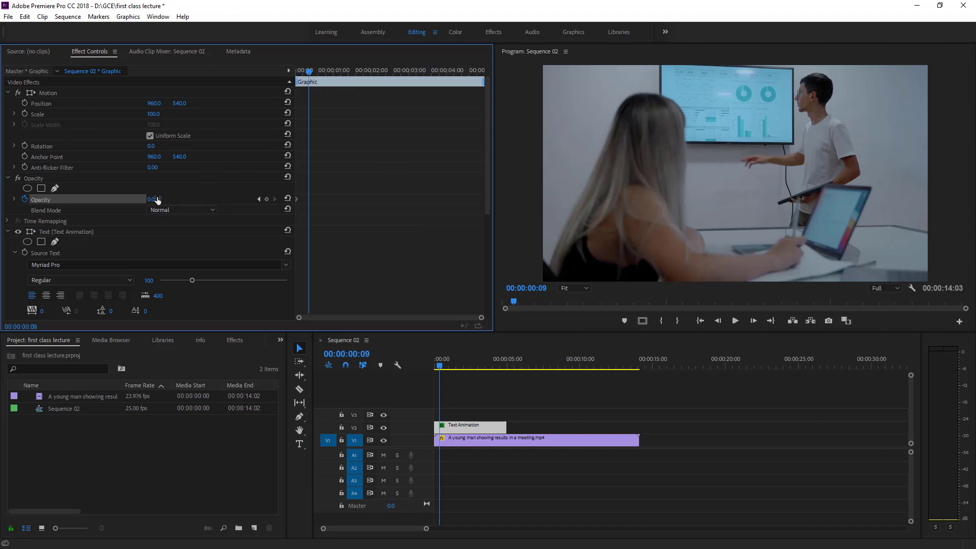
pyautogui.moveTo(157, 200); pyautogui.dragTo(244, 200)
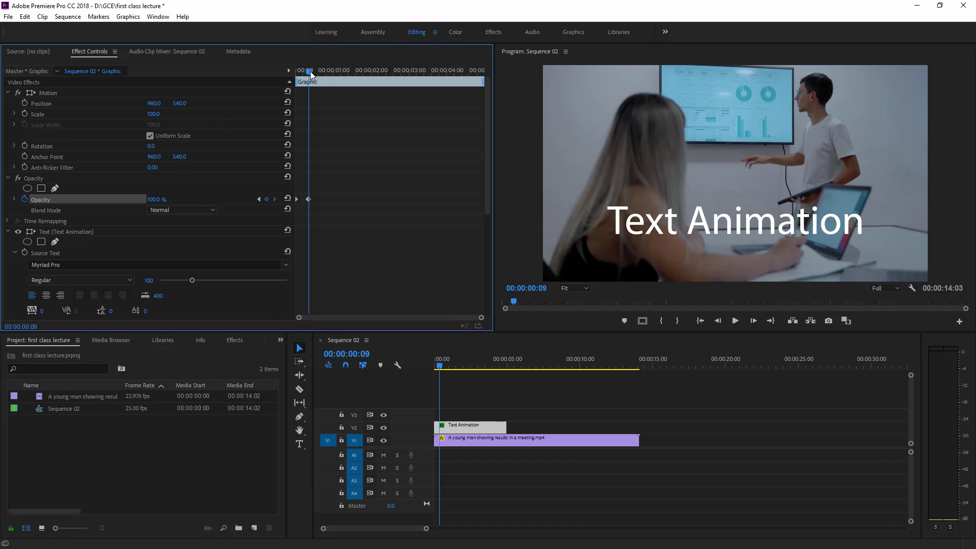
pyautogui.moveTo(309, 71); pyautogui.dragTo(286, 71)
pyautogui.press('space')
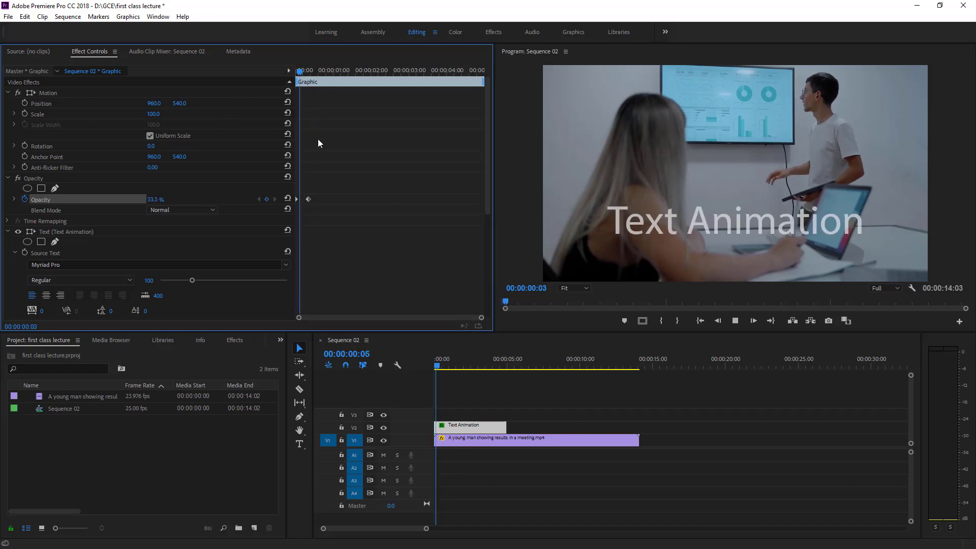
pyautogui.press('space')
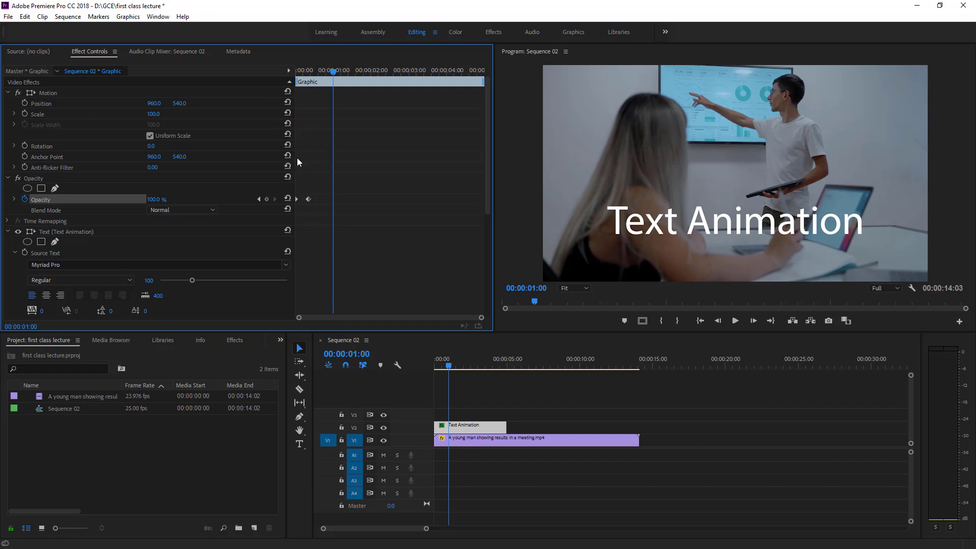
# Step: Move the text's 100% Opacity keyframe to about 00:00:01:15 and play the slower fade-in from the start
pyautogui.click(308, 198)
pyautogui.moveTo(308, 199); pyautogui.dragTo(356, 198)
pyautogui.moveTo(331, 70); pyautogui.dragTo(276, 83)
pyautogui.press('space')
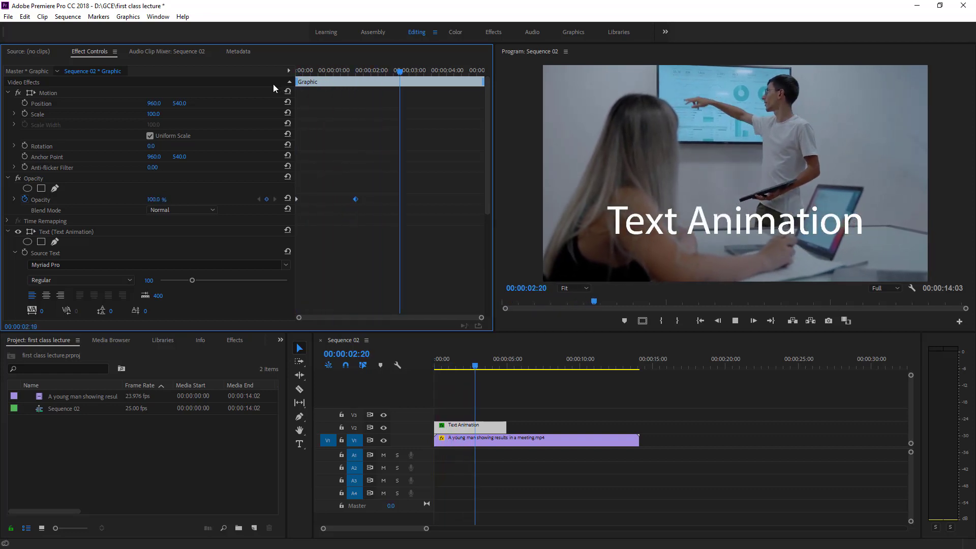
pyautogui.press('space')
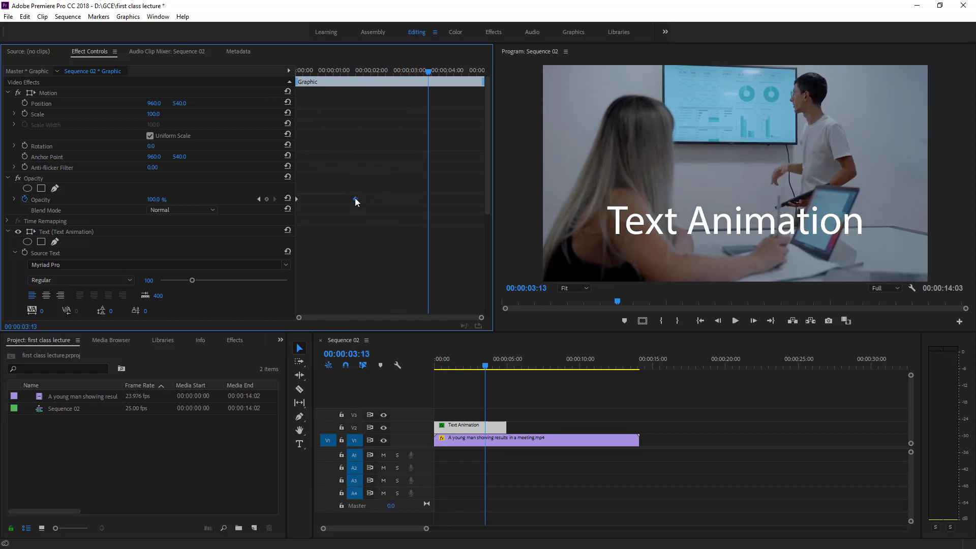
# Step: Move the text's 100% Opacity keyframe to about 00:00:01:00 and play the fade-in from the start
pyautogui.moveTo(355, 199); pyautogui.dragTo(332, 200)
pyautogui.moveTo(429, 74); pyautogui.dragTo(293, 79)
pyautogui.press('space')
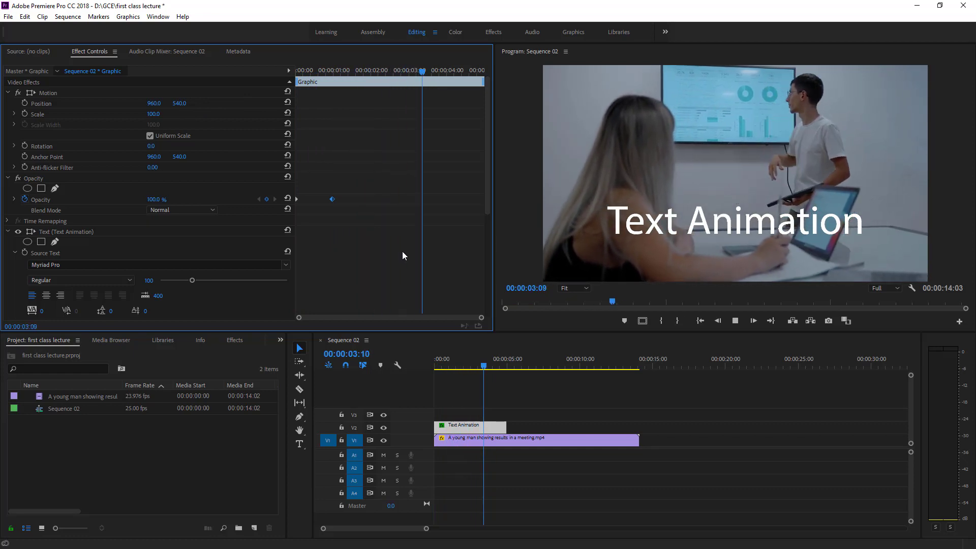
pyautogui.press('space')
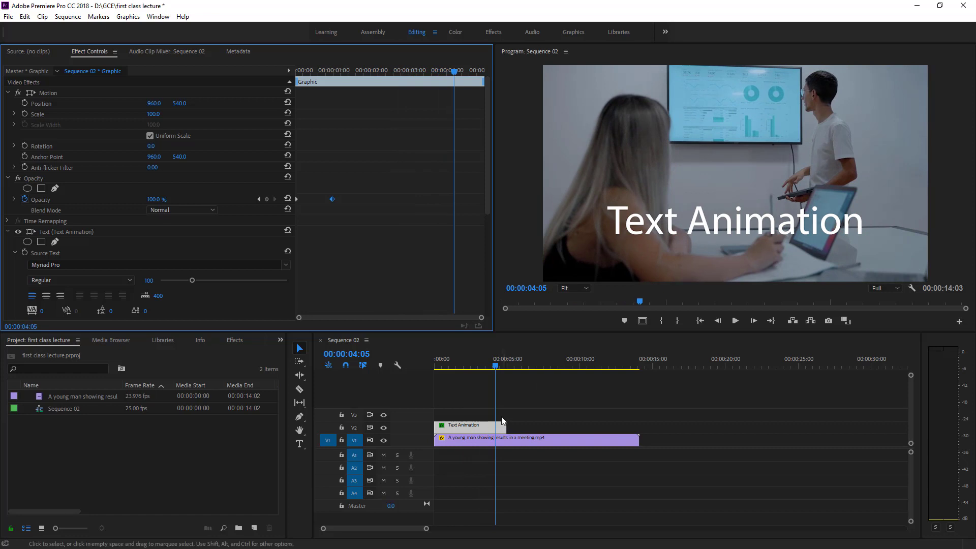
# Step: Add Opacity keyframes on the text graphic of 100% at 00:00:04:05 and 1% at 00:00:04:22 for the fade-out
pyautogui.click(267, 200)
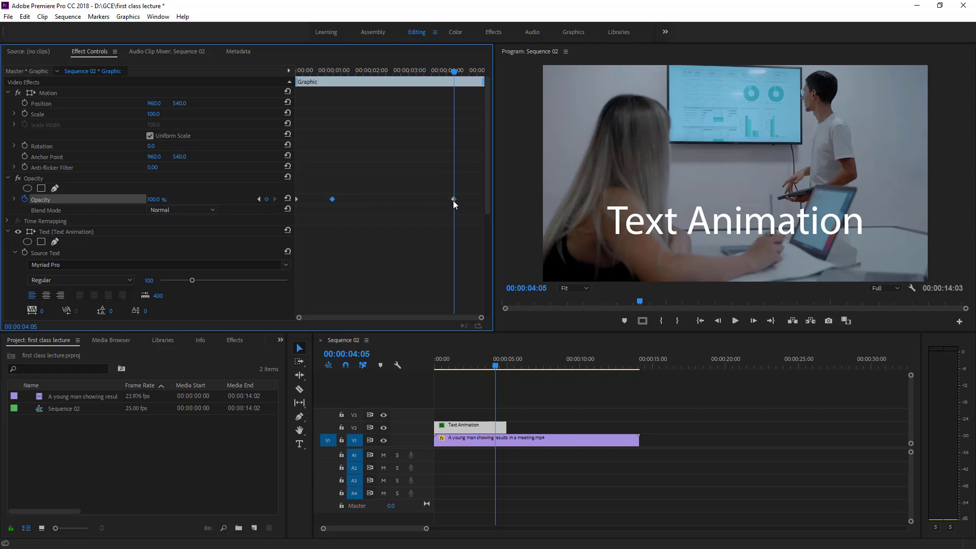
pyautogui.moveTo(456, 73); pyautogui.dragTo(483, 76)
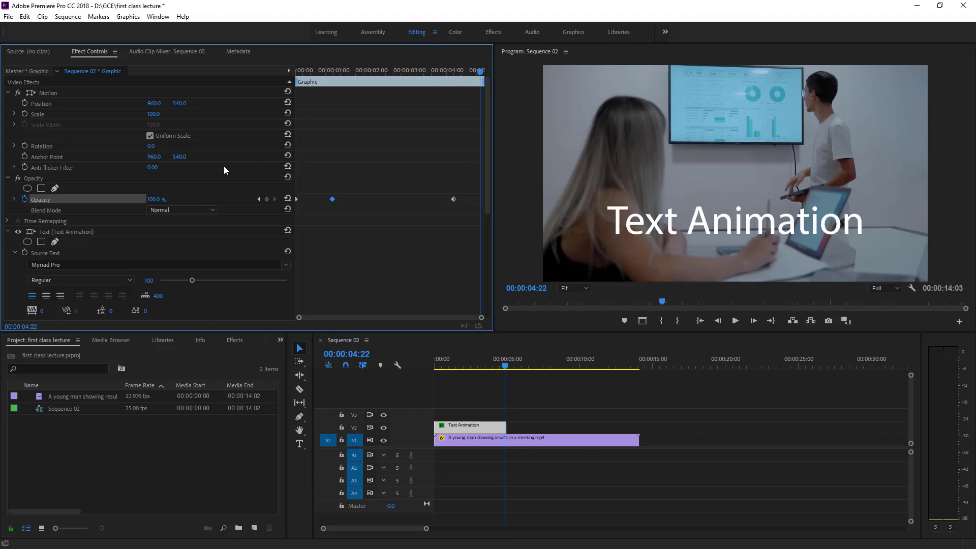
pyautogui.moveTo(160, 198)
pyautogui.mouseDown()
pyautogui.moveTo(135, 195)
pyautogui.moveTo(143, 197)
pyautogui.mouseUp()
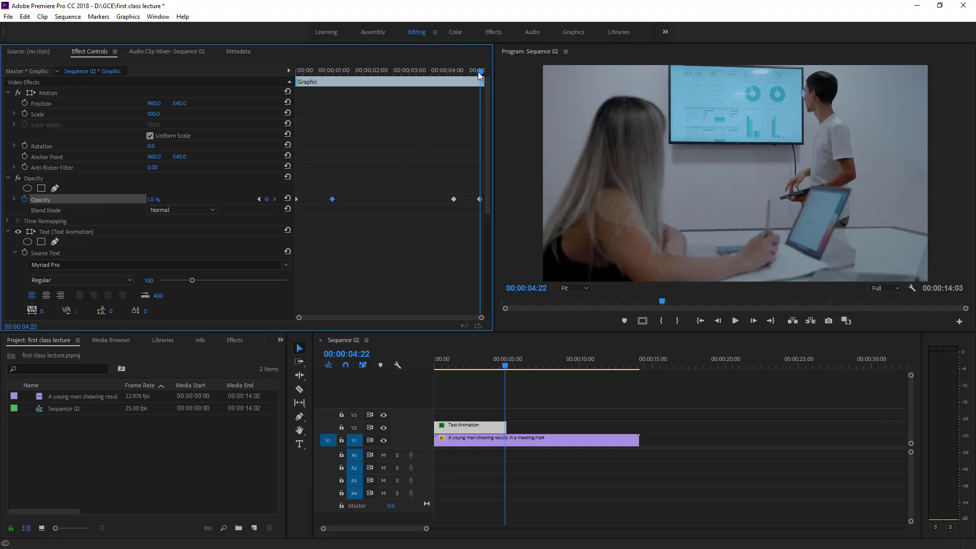
# Step: Scrub and play the sequence from the start to check the text's fade-in and fade-out
pyautogui.moveTo(477, 72); pyautogui.dragTo(291, 97)
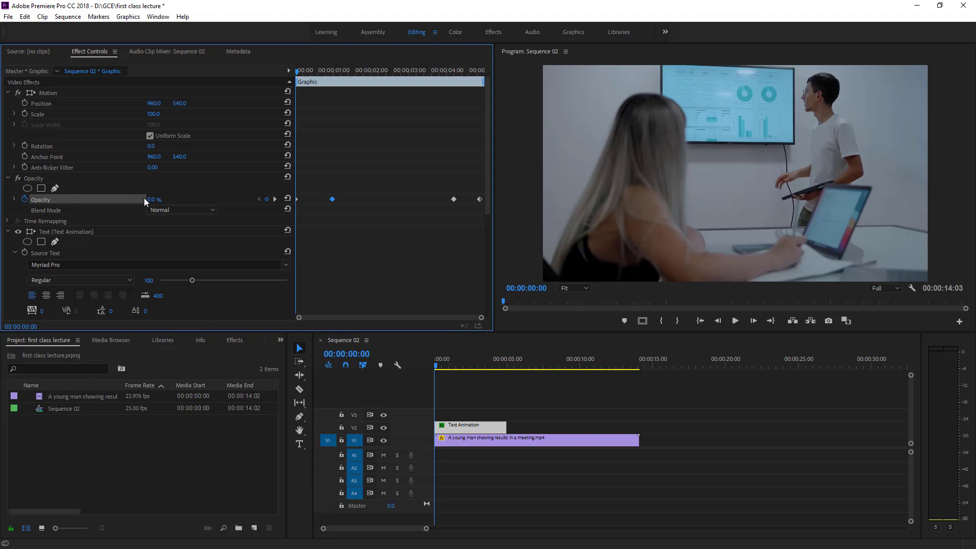
pyautogui.click(304, 72)
pyautogui.moveTo(304, 72); pyautogui.dragTo(484, 112)
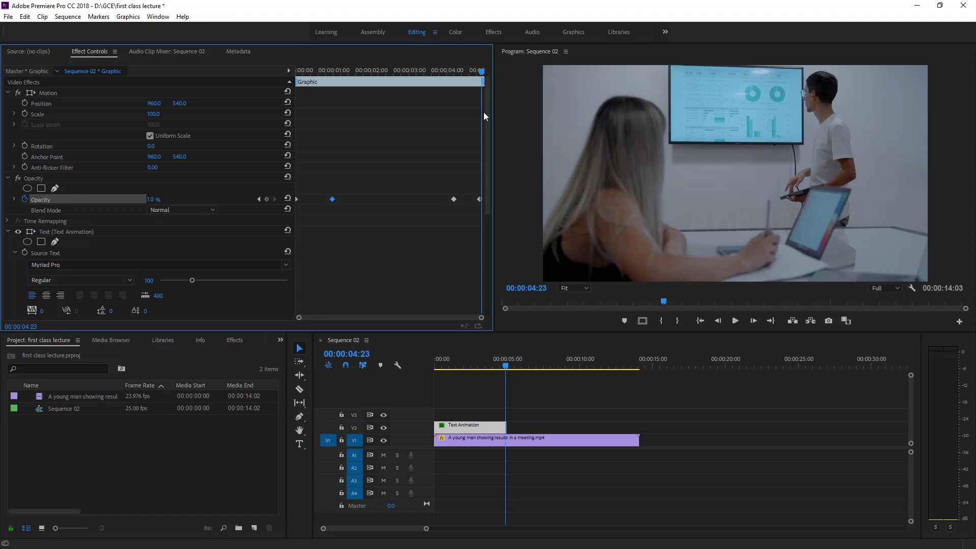
pyautogui.press('Home')
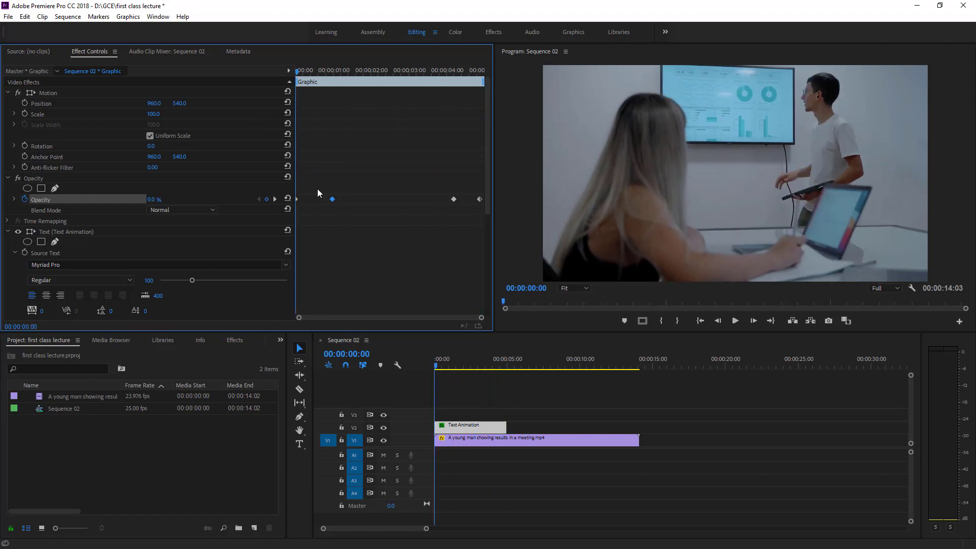
pyautogui.press('space')
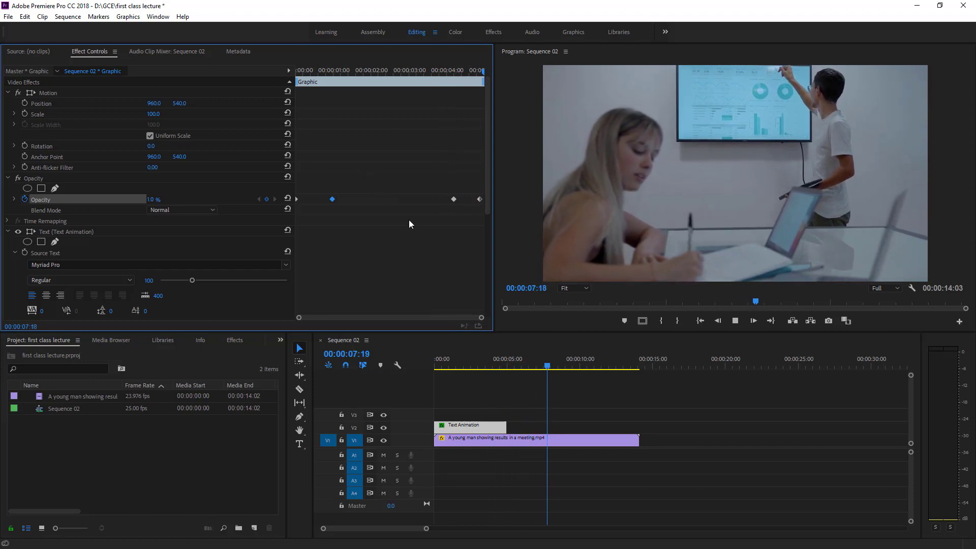
pyautogui.press('space')
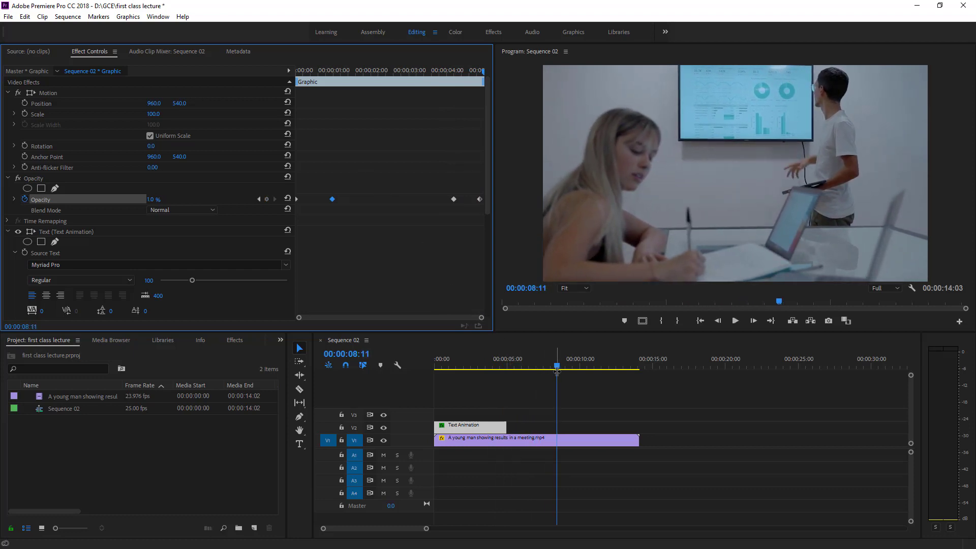
pyautogui.moveTo(530, 364); pyautogui.dragTo(442, 367)
# Step: Import the young-student-woman image from Downloads and place it on track V3 above the title at the sequence start
pyautogui.click(149, 449)
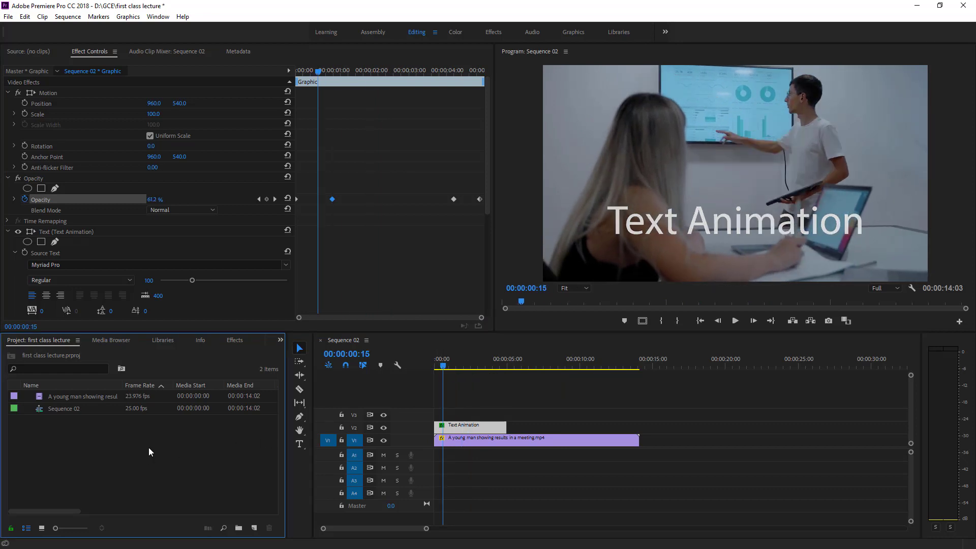
pyautogui.rightClick(154, 440)
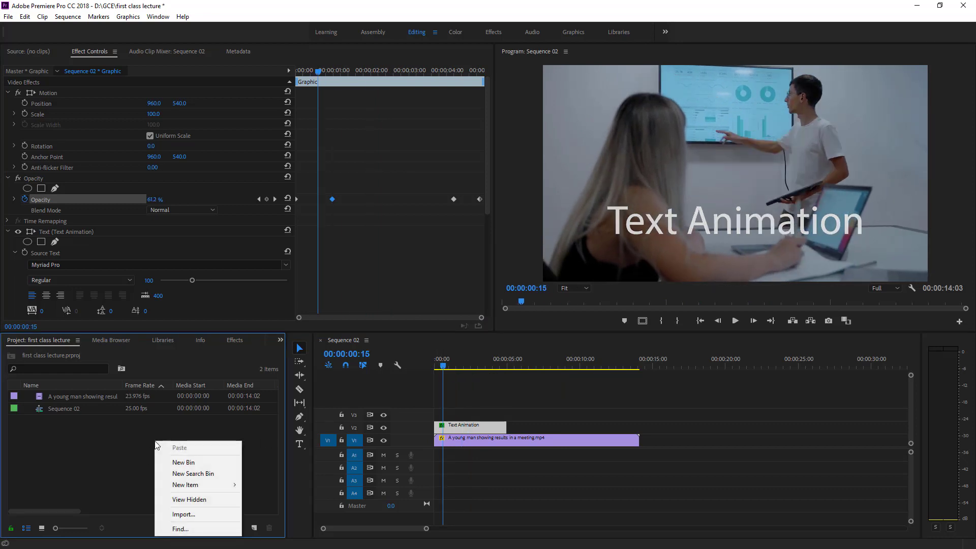
pyautogui.click(201, 516)
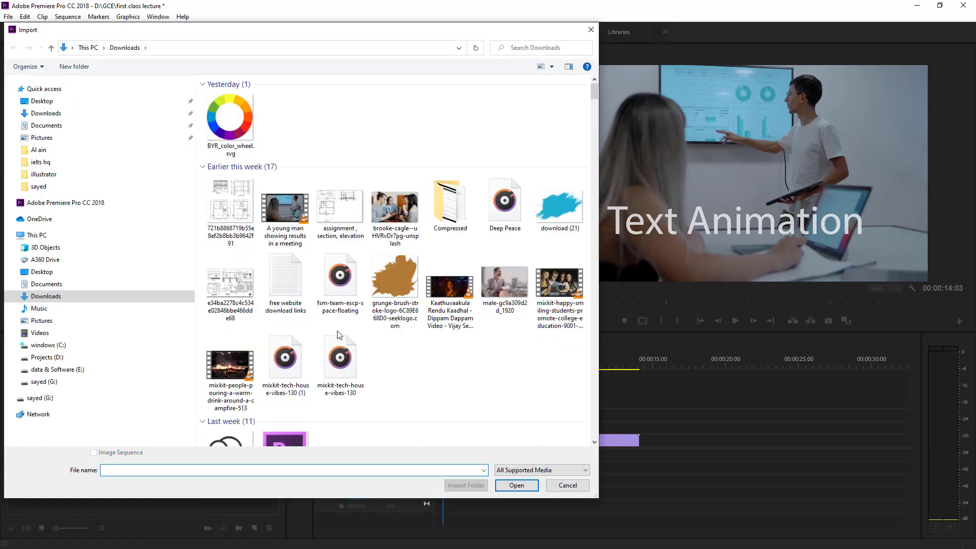
pyautogui.doubleClick(338, 227)
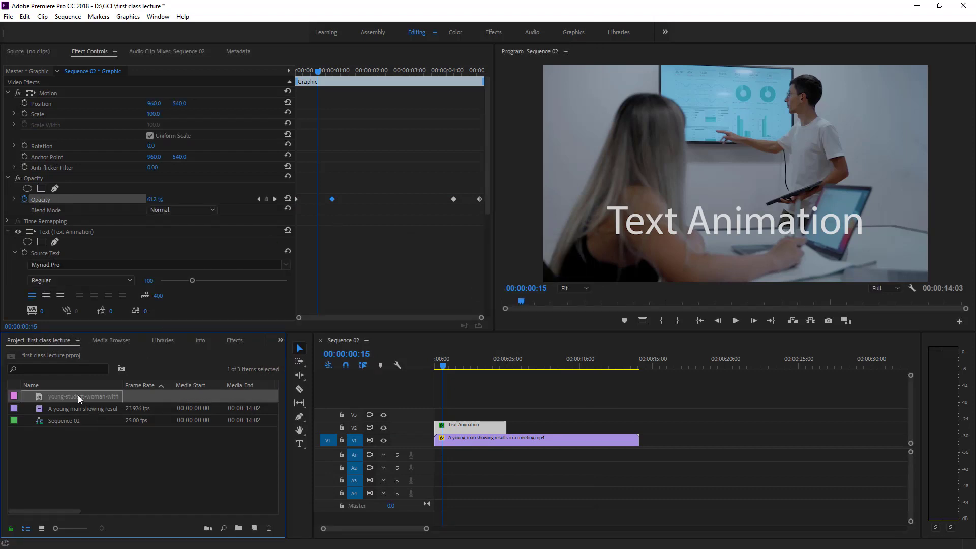
pyautogui.moveTo(78, 395); pyautogui.dragTo(433, 421)
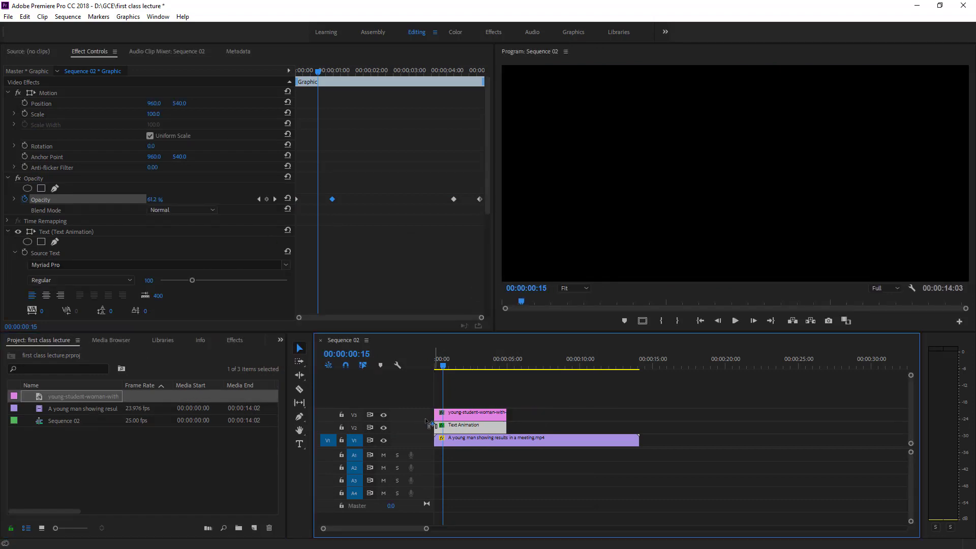
# Step: Scale the student image to 48 and set its Position to 889, 674
pyautogui.moveTo(442, 366); pyautogui.dragTo(446, 366)
pyautogui.click(465, 413)
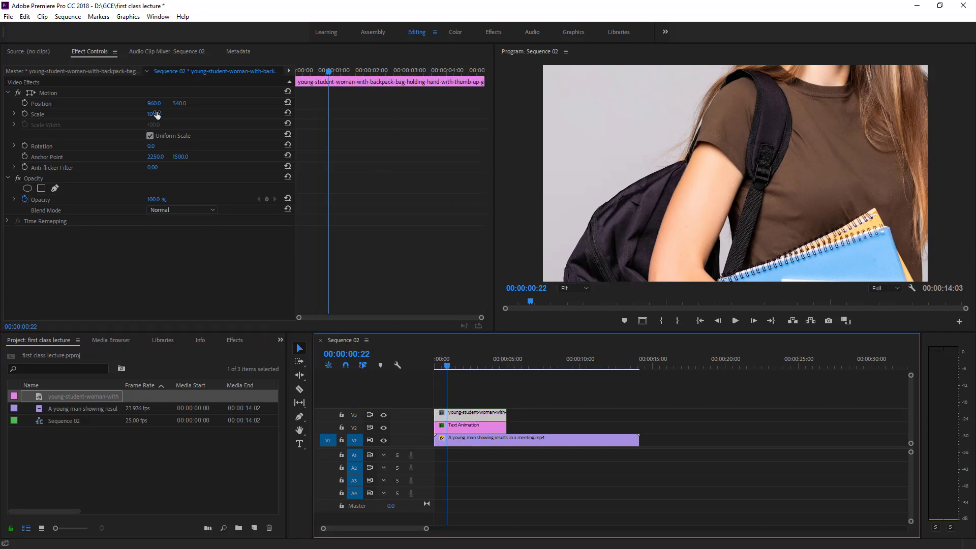
pyautogui.moveTo(156, 115); pyautogui.dragTo(248, 105)
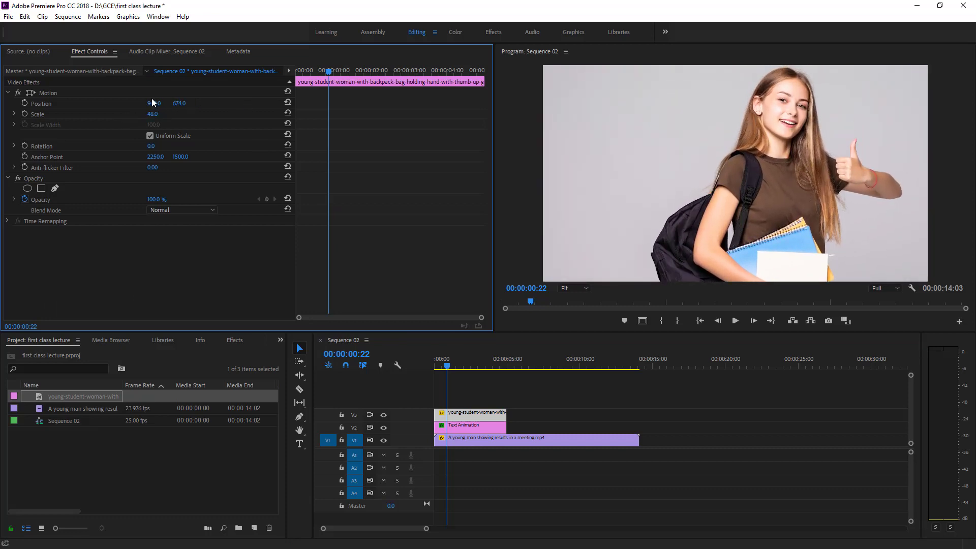
pyautogui.moveTo(152, 103); pyautogui.dragTo(133, 145)
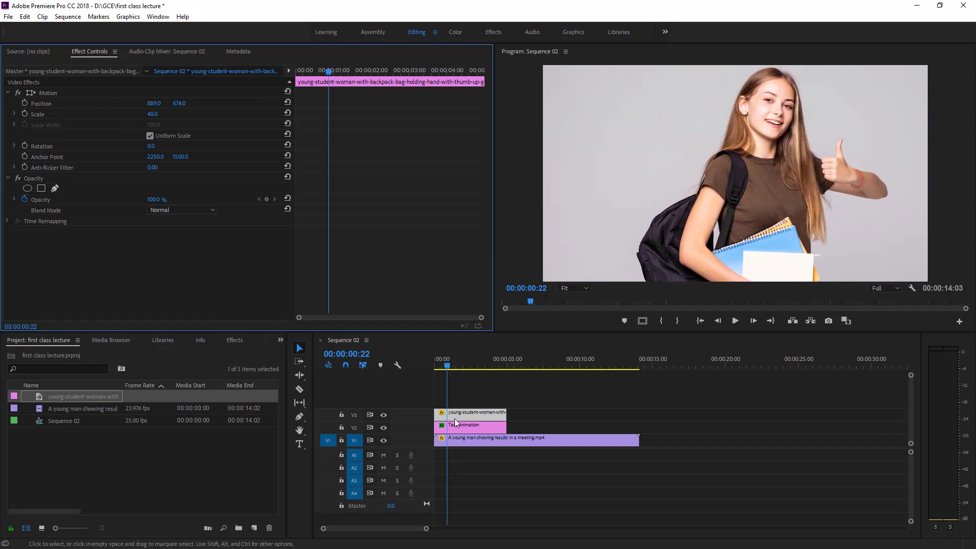
# Step: Set the student image's Position to 856, 432 at 00:00:00:00 and enable keyframing for Position
pyautogui.click(440, 367)
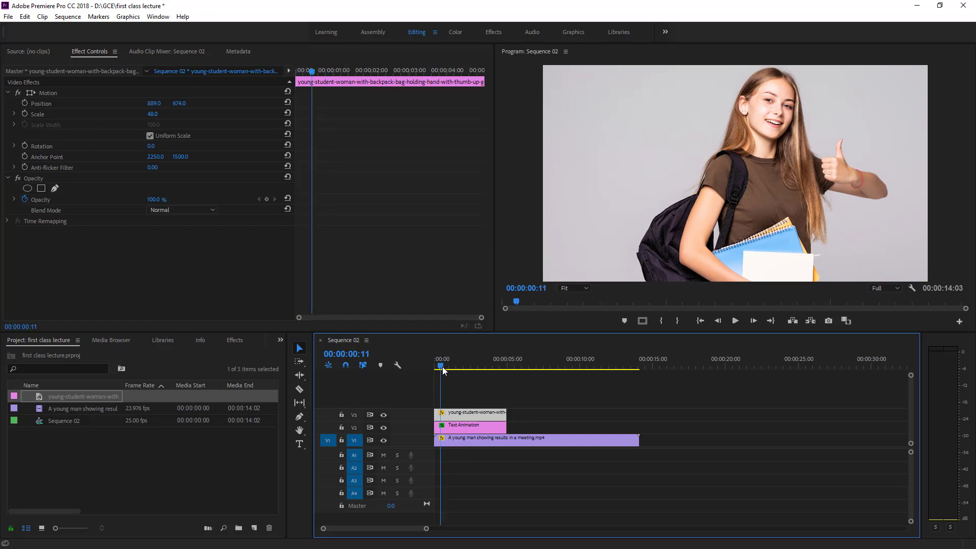
pyautogui.moveTo(442, 369); pyautogui.dragTo(451, 371)
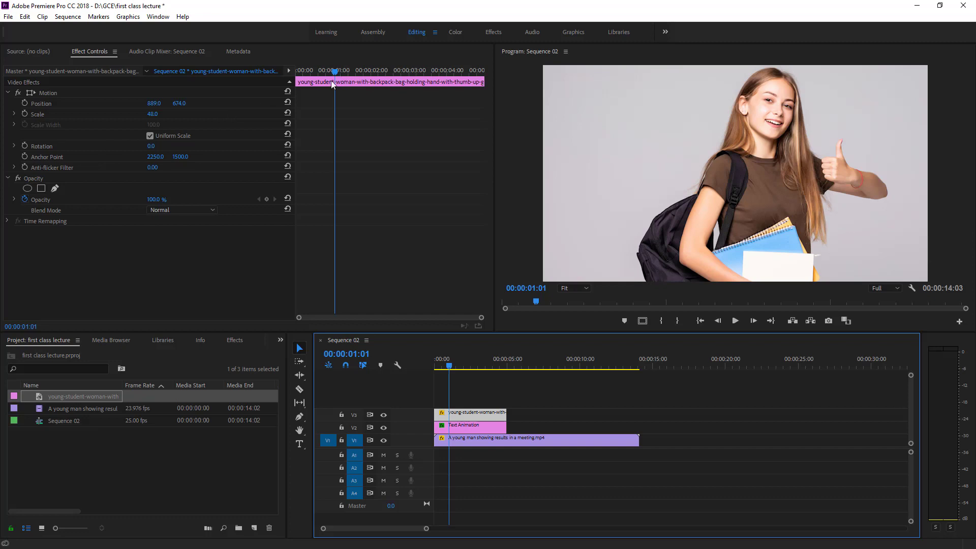
pyautogui.moveTo(336, 71); pyautogui.dragTo(287, 67)
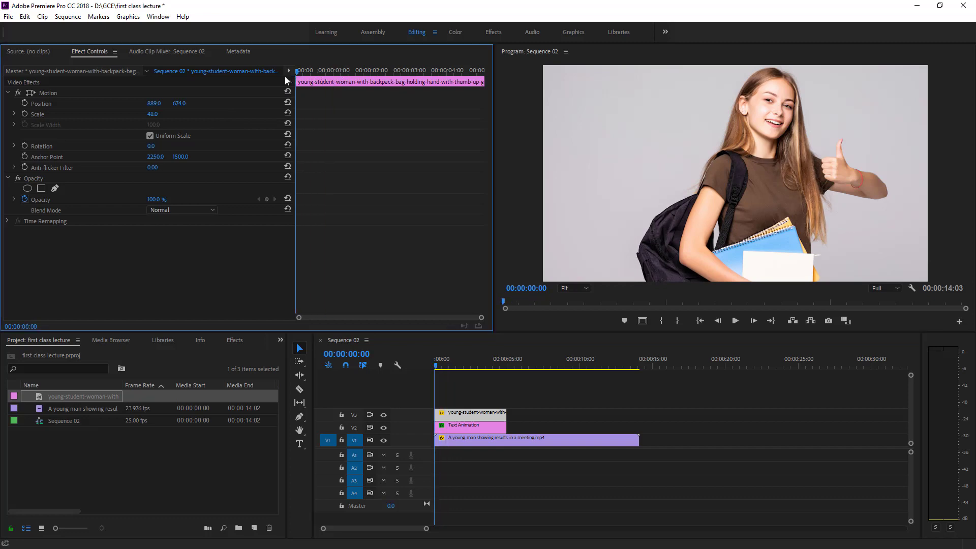
pyautogui.moveTo(159, 104); pyautogui.dragTo(245, 104)
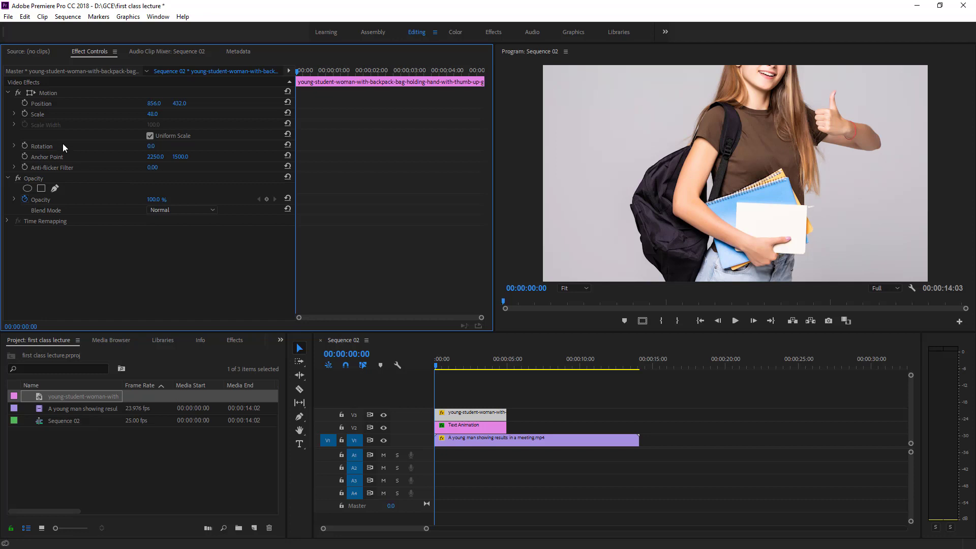
pyautogui.click(25, 104)
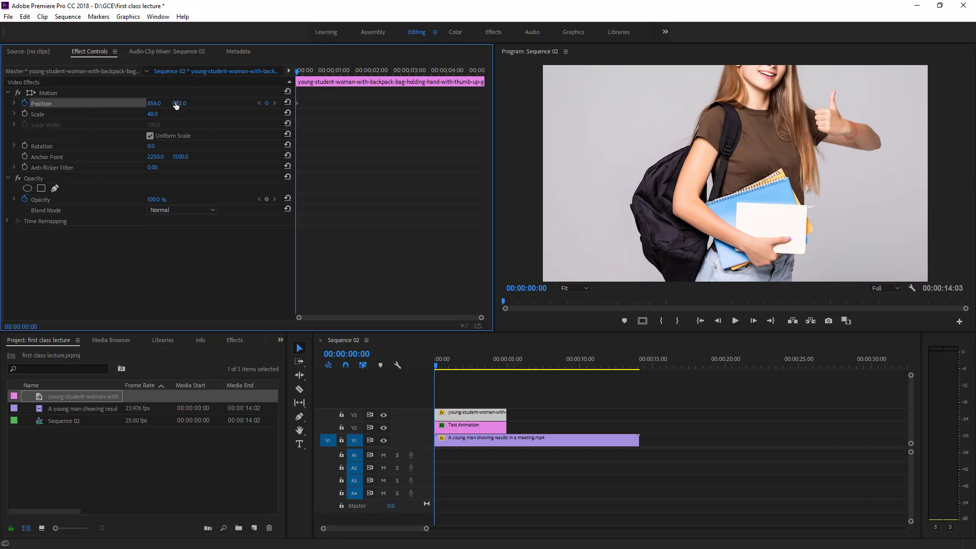
# Step: Add a Position keyframe of 856, 676 on the student image at 00:00:00:14 and play the movement from the start
pyautogui.moveTo(299, 73); pyautogui.dragTo(319, 73)
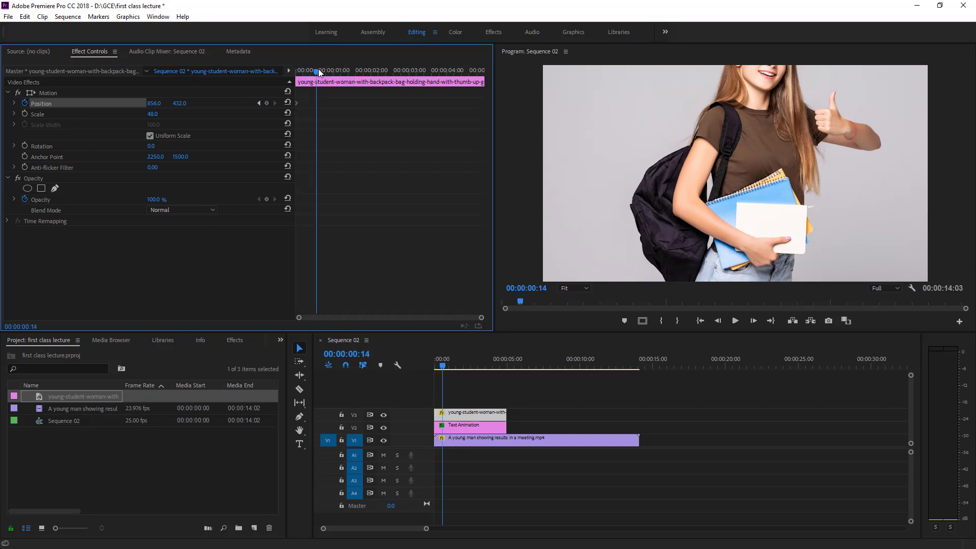
pyautogui.moveTo(153, 103); pyautogui.dragTo(286, 76)
pyautogui.hotkey('ctrl', 'z')
pyautogui.press('space')
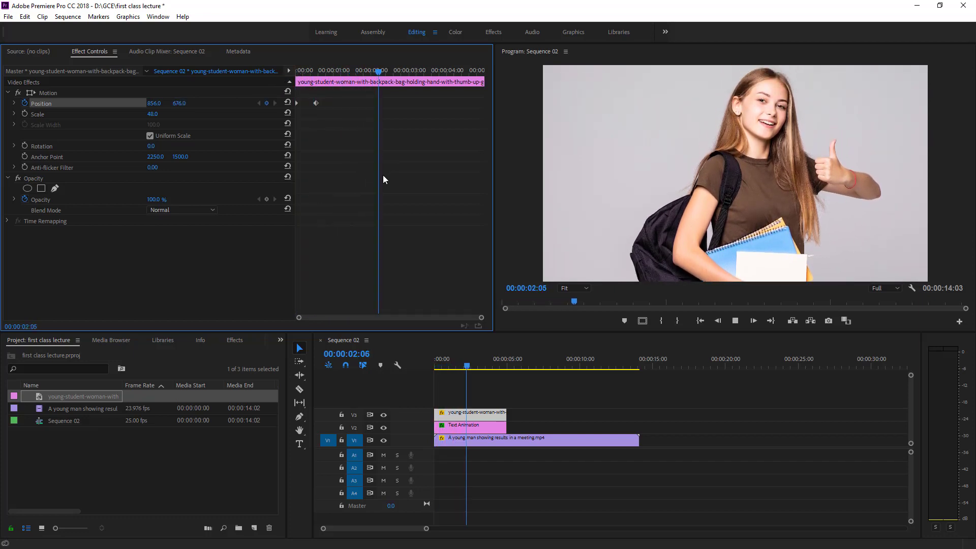
pyautogui.press('space')
pyautogui.moveTo(390, 72); pyautogui.dragTo(318, 92)
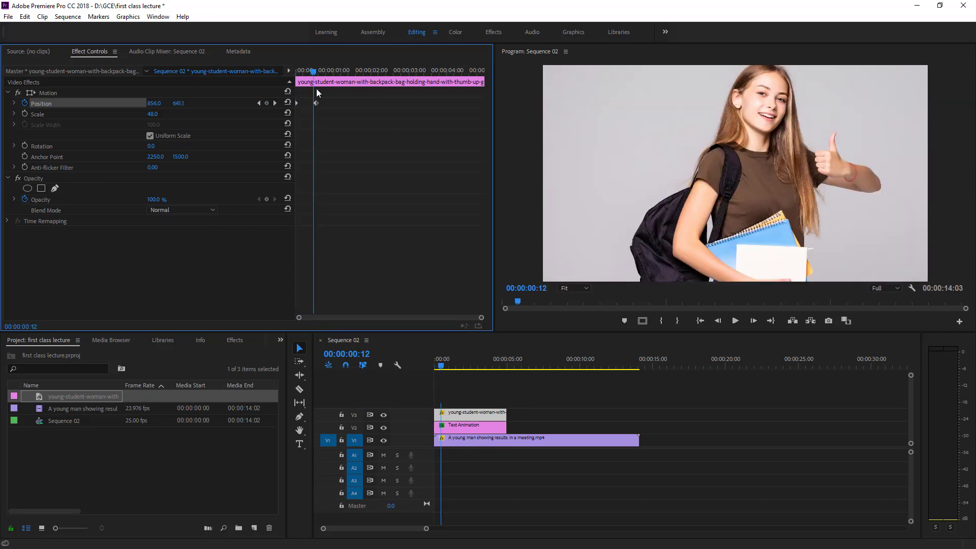
# Step: Move the student image clip on V3 to start at 00:00:03:06 and scrub through the sequence
pyautogui.click(475, 442)
pyautogui.click(472, 425)
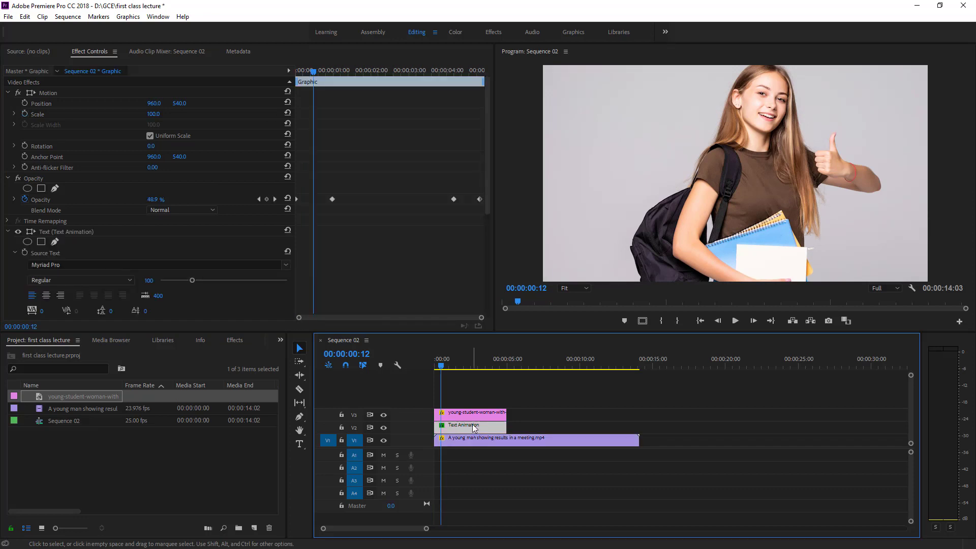
pyautogui.moveTo(457, 413); pyautogui.dragTo(502, 415)
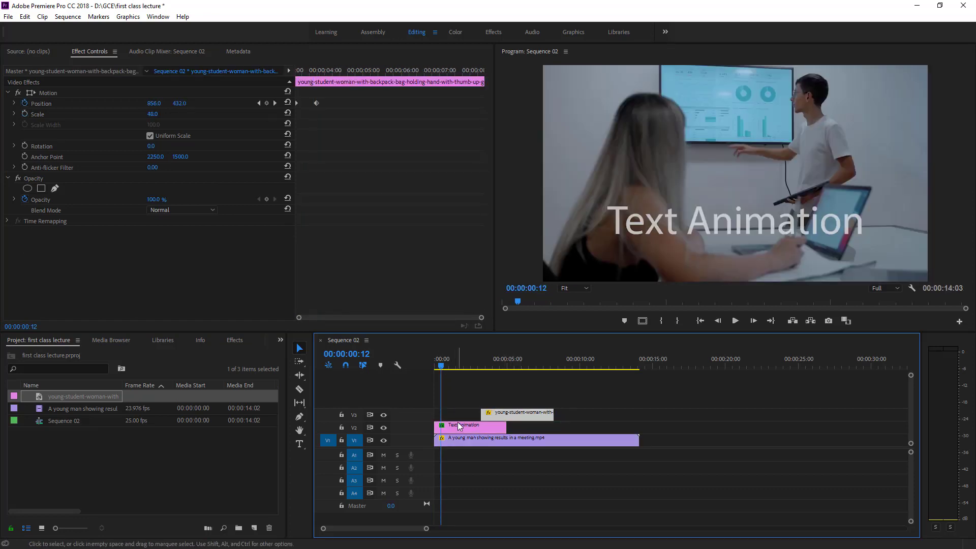
pyautogui.moveTo(427, 367); pyautogui.dragTo(537, 372)
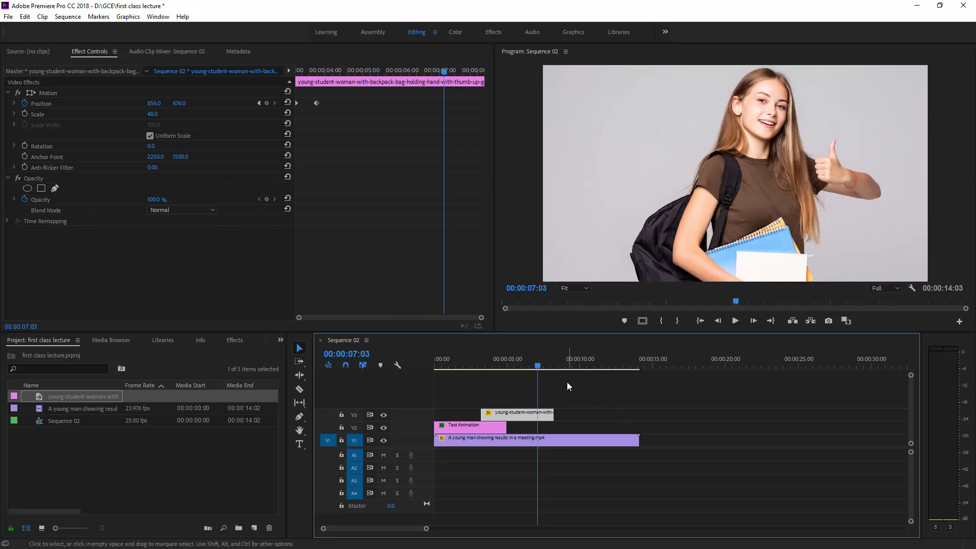
# Step: Fade in the student image with Opacity keyframes of 0% at 00:00:03:06 and 100% at 00:00:03:13
pyautogui.moveTo(533, 365); pyautogui.dragTo(483, 371)
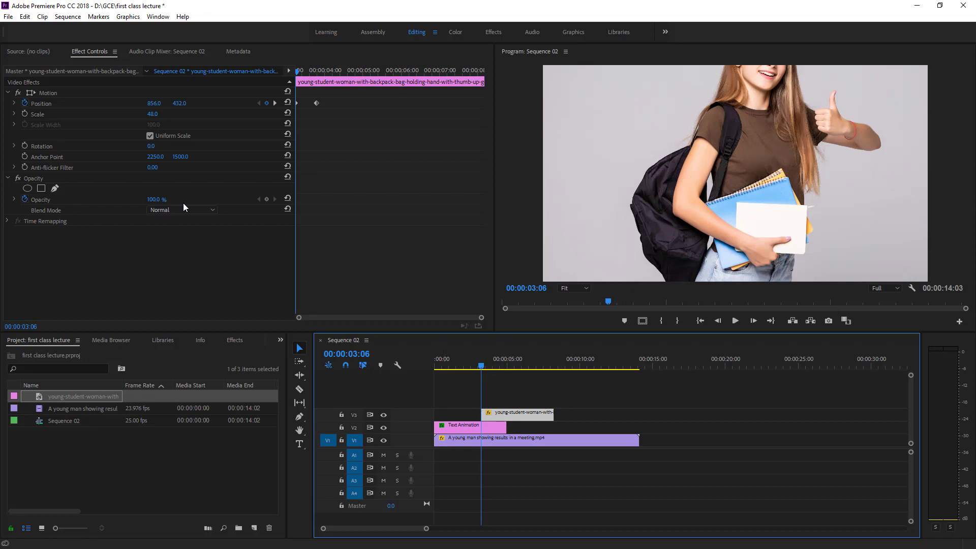
pyautogui.click(266, 199)
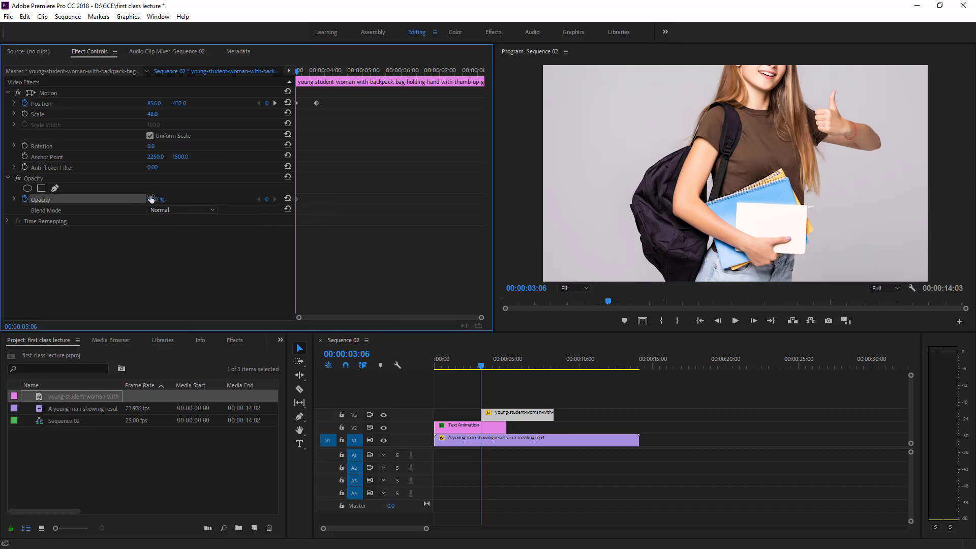
pyautogui.moveTo(158, 199); pyautogui.dragTo(95, 200)
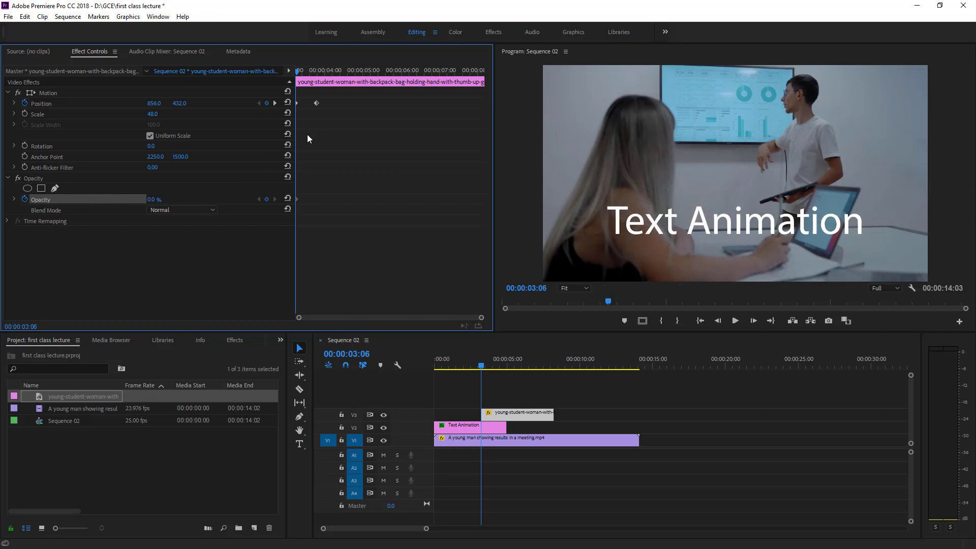
pyautogui.moveTo(298, 74); pyautogui.dragTo(309, 75)
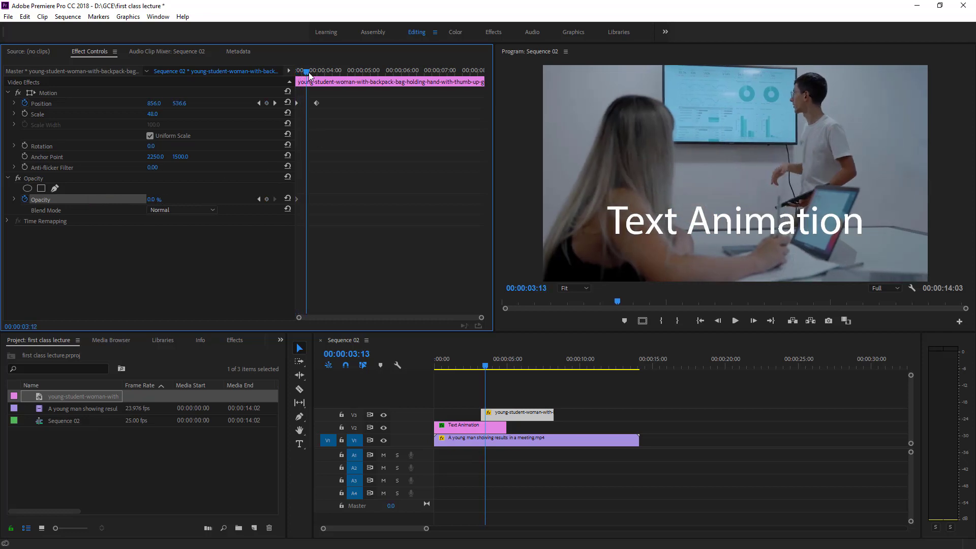
pyautogui.moveTo(148, 199); pyautogui.dragTo(255, 195)
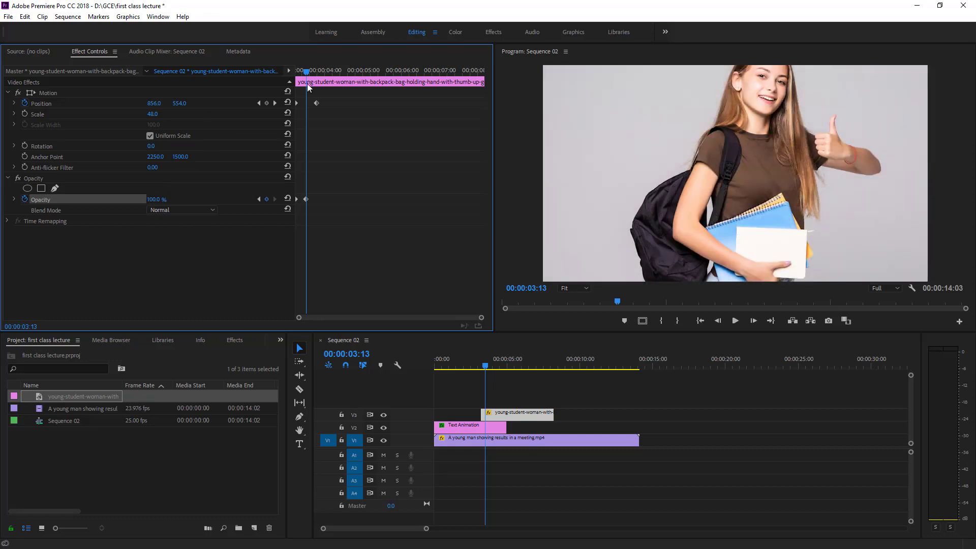
# Step: Fade out the student image with Opacity keyframes of 100% at 00:00:06:13 and 0% at 00:00:08:02
pyautogui.moveTo(307, 71); pyautogui.dragTo(422, 90)
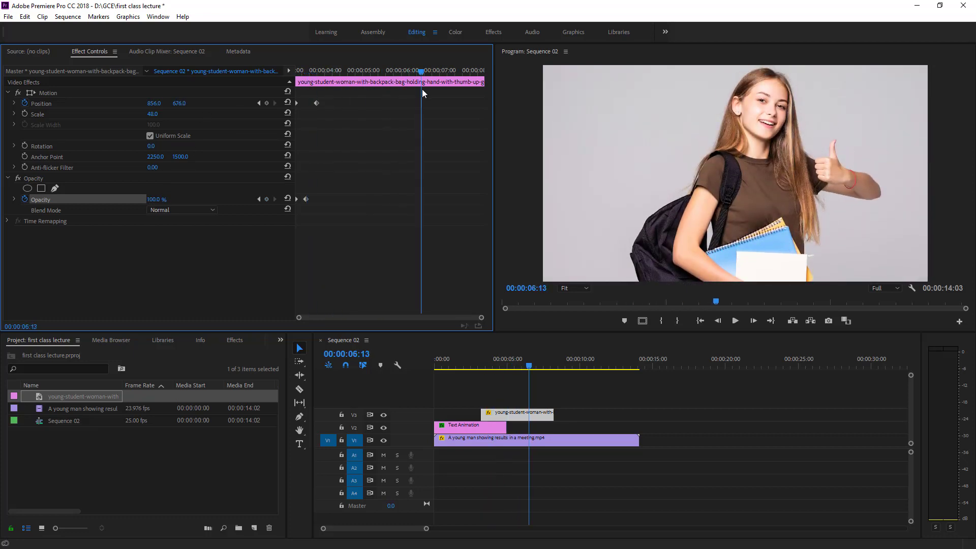
pyautogui.click(267, 199)
pyautogui.moveTo(422, 71); pyautogui.dragTo(483, 81)
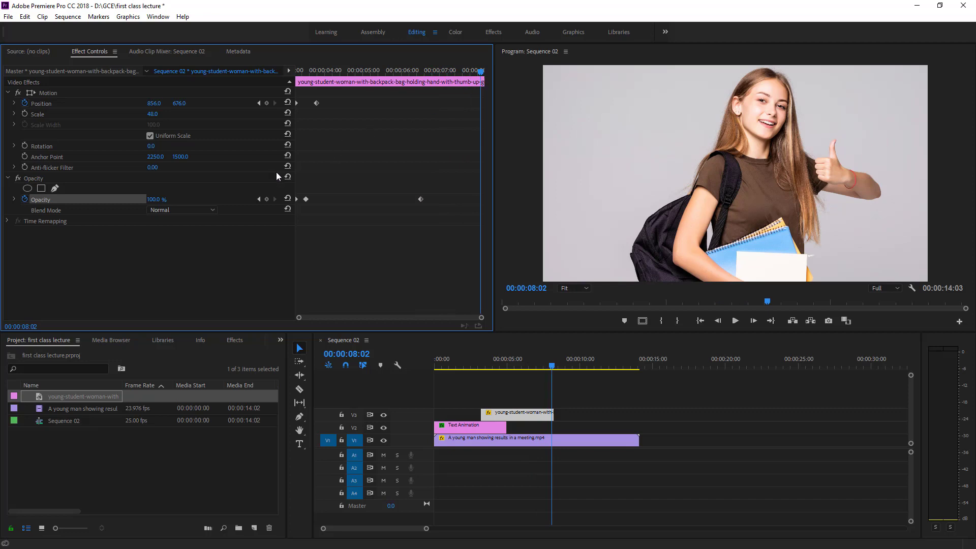
pyautogui.click(154, 199)
pyautogui.write('0')
pyautogui.press('Return')
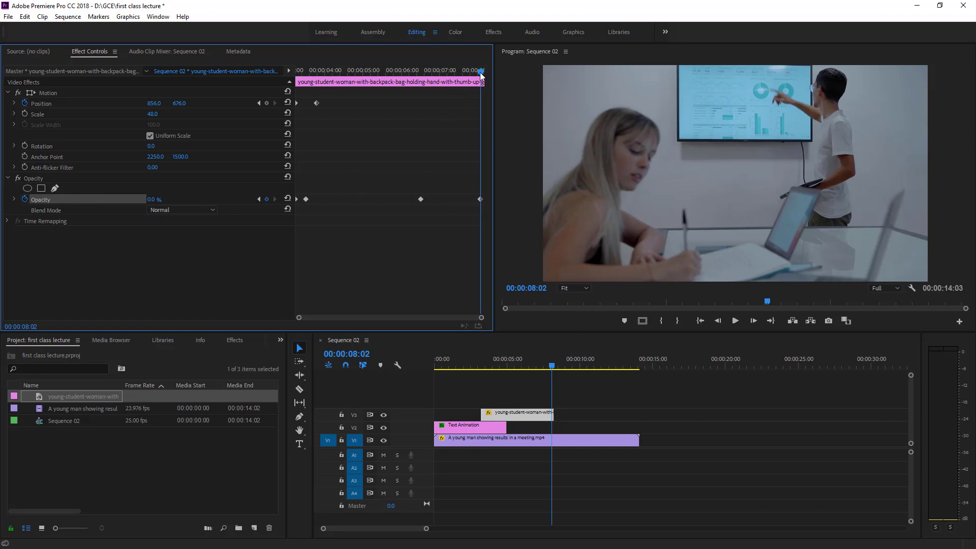
# Step: Play the sequence from 00:00:03:06 to review the student image's movement and opacity fades
pyautogui.moveTo(480, 72); pyautogui.dragTo(297, 183)
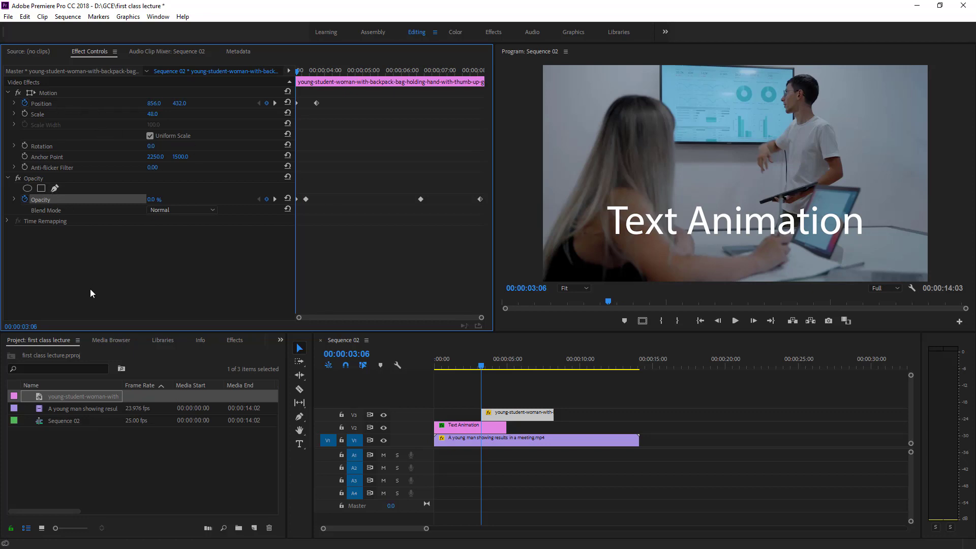
pyautogui.press('space')
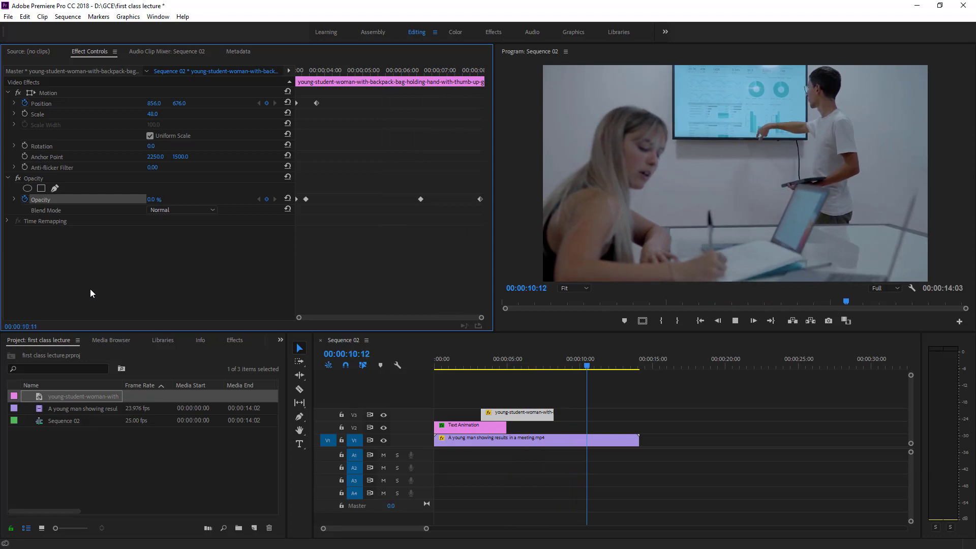
pyautogui.click(459, 350)
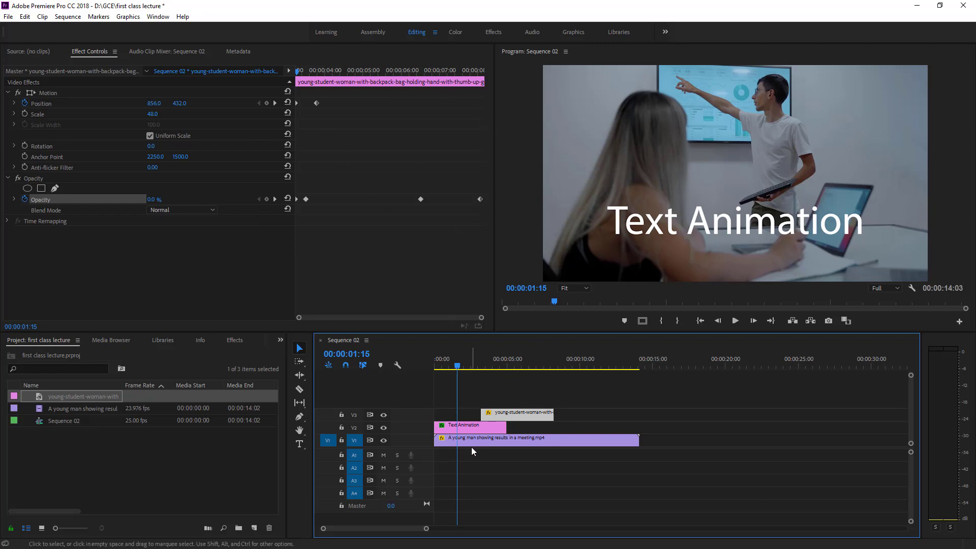
# Step: Add a rectangle graphic layer at 00:00:01:06 in Sequence 02 with no clip selected
pyautogui.click(463, 367)
pyautogui.moveTo(462, 365); pyautogui.dragTo(468, 365)
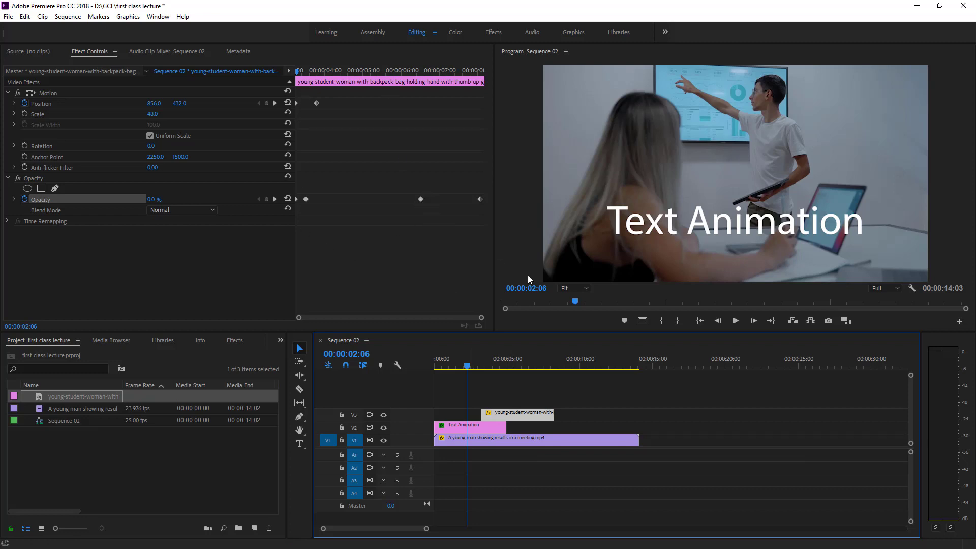
pyautogui.moveTo(467, 367); pyautogui.dragTo(454, 370)
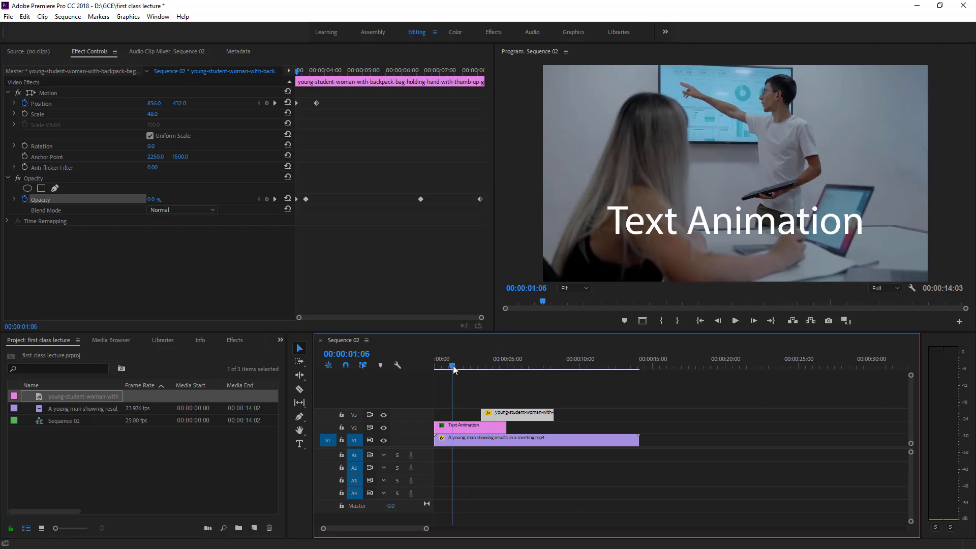
pyautogui.click(174, 443)
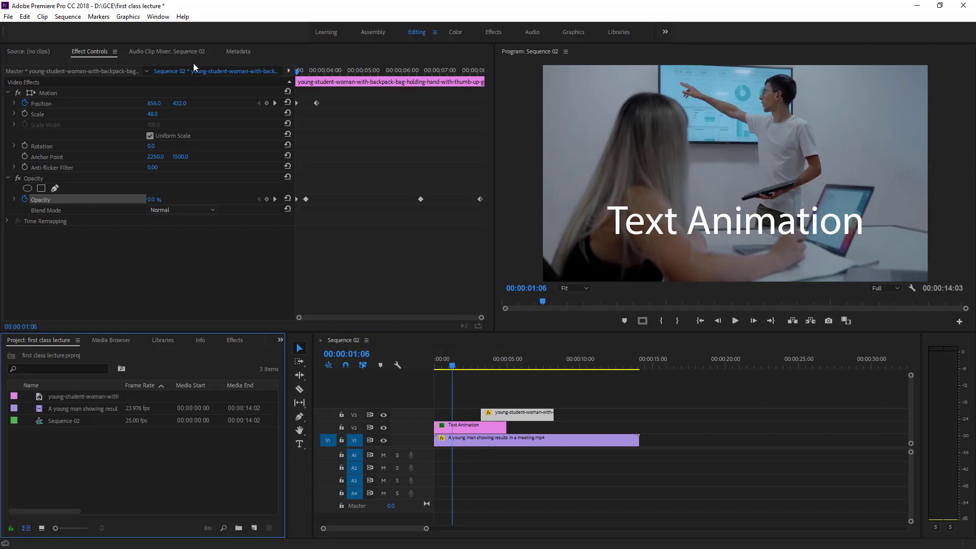
pyautogui.click(133, 17)
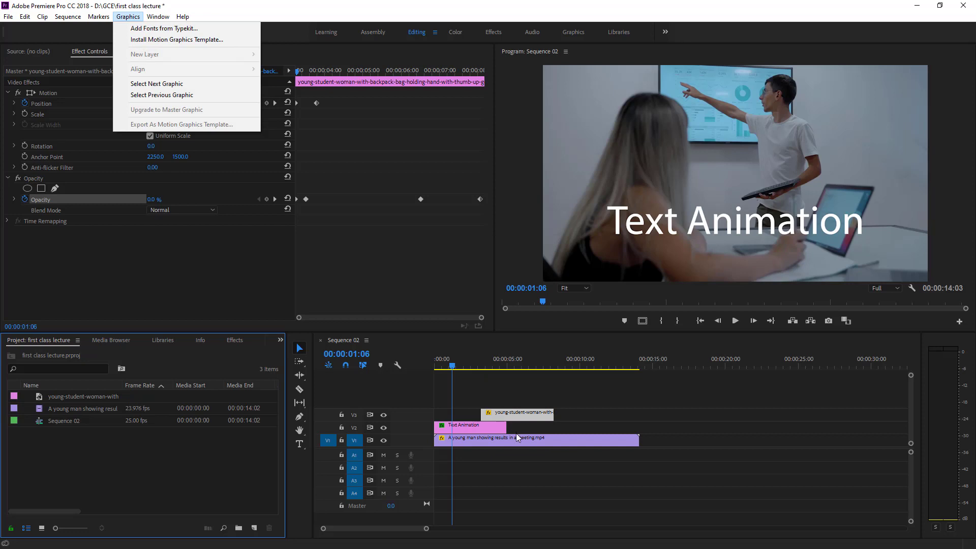
pyautogui.click(516, 394)
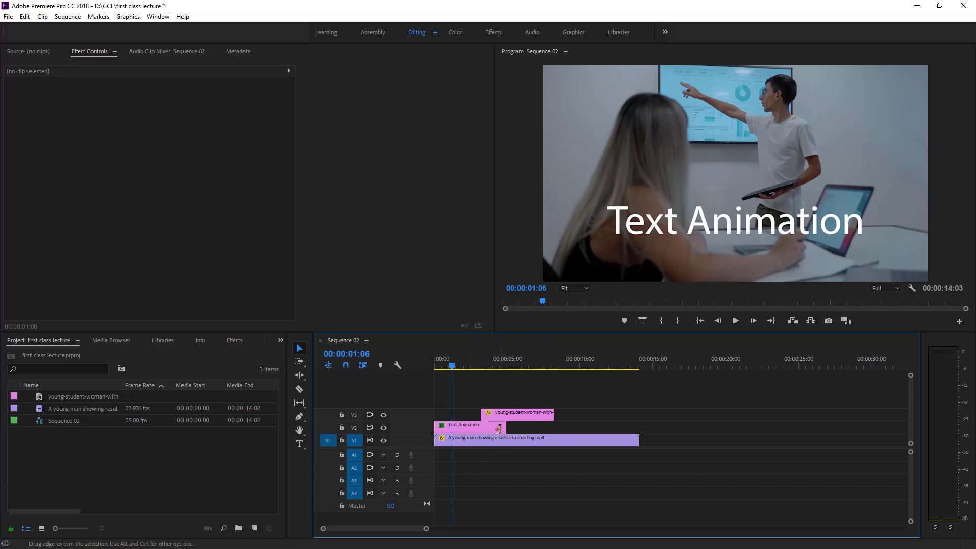
pyautogui.click(120, 18)
pyautogui.moveTo(184, 59)
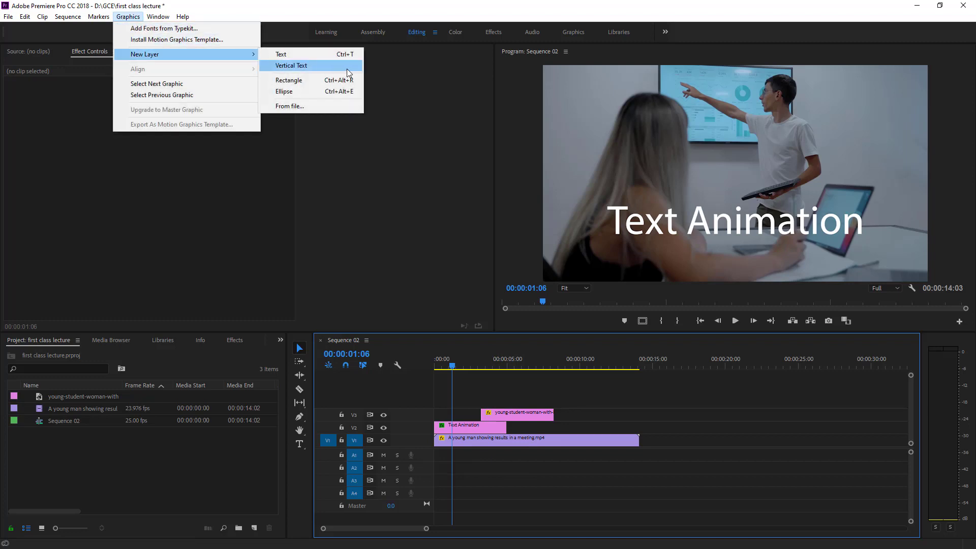
pyautogui.click(325, 83)
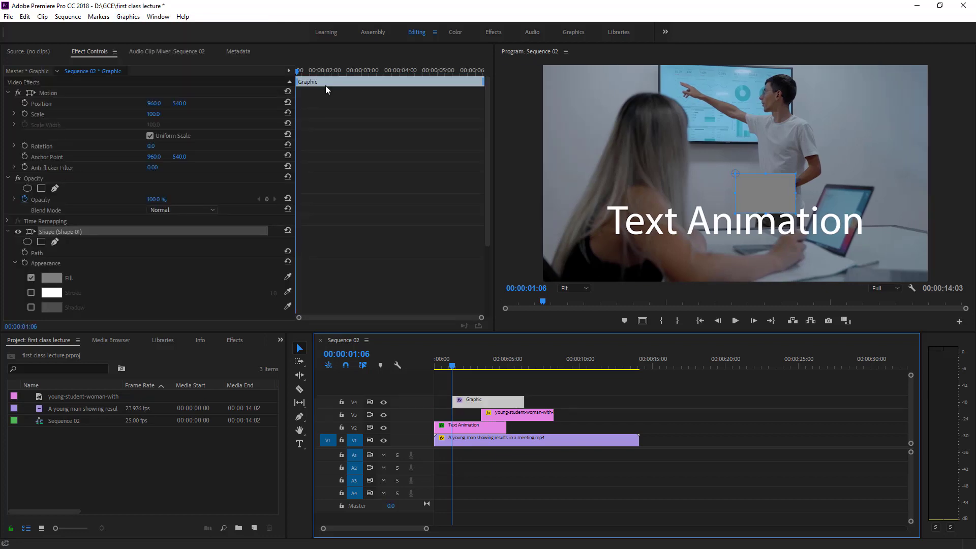
# Step: Move and reshape the rectangle into a long, thin bar directly beneath the "Text Animation" title
pyautogui.moveTo(759, 194); pyautogui.dragTo(601, 219)
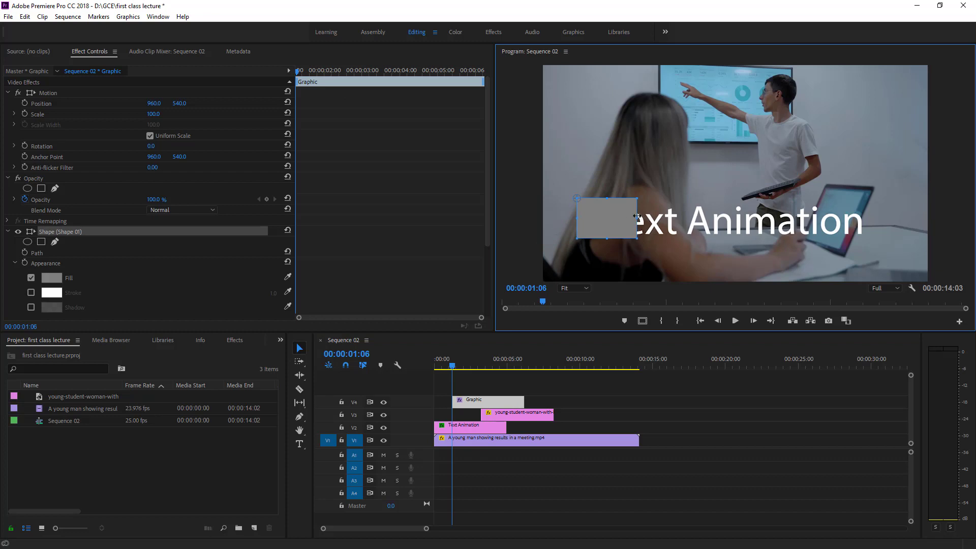
pyautogui.moveTo(638, 218); pyautogui.dragTo(871, 217)
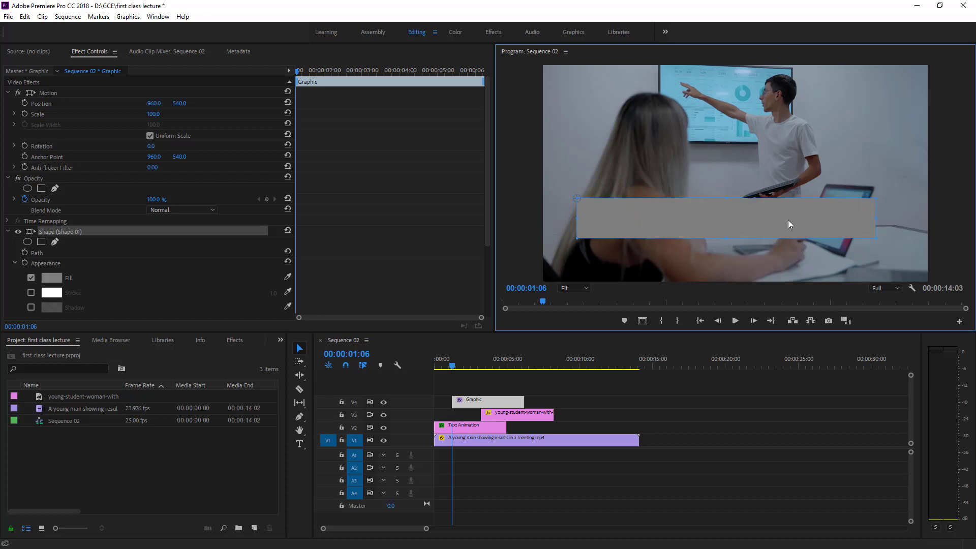
pyautogui.moveTo(788, 222); pyautogui.dragTo(738, 249)
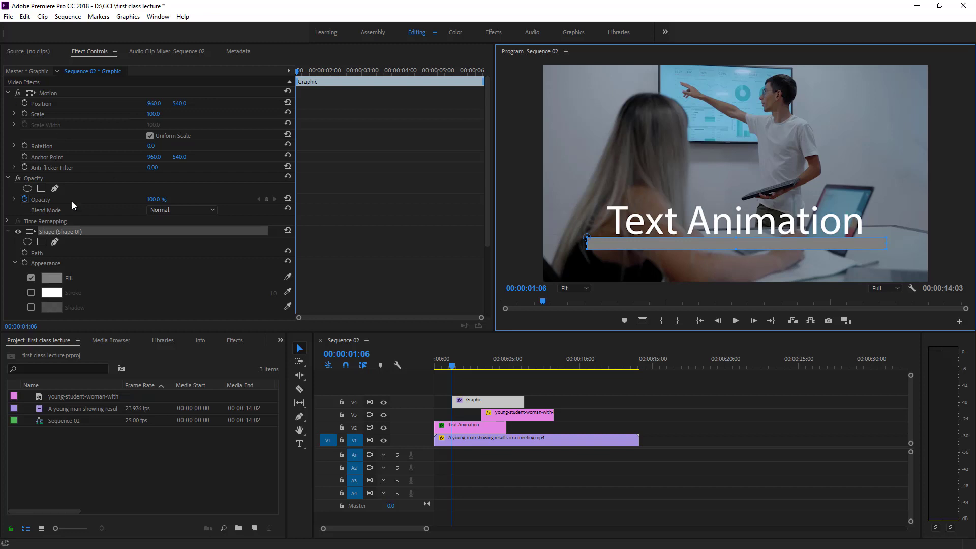
# Step: Set the bar's fill colour to red, FF0303
pyautogui.click(51, 277)
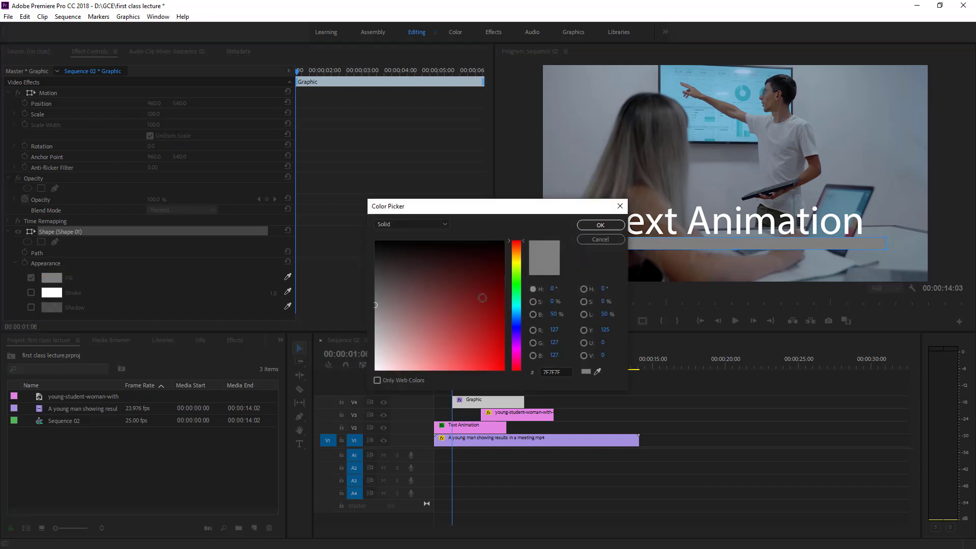
pyautogui.click(502, 373)
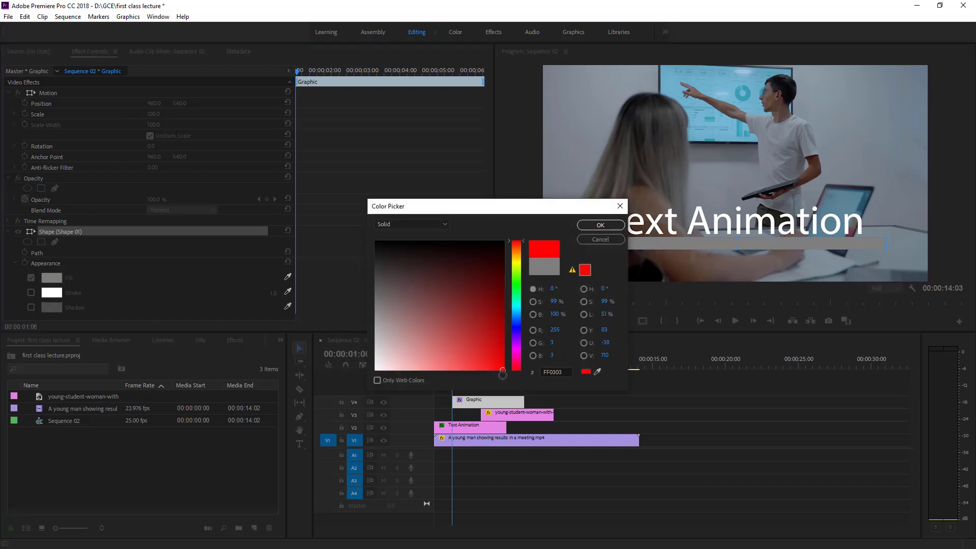
pyautogui.click(590, 229)
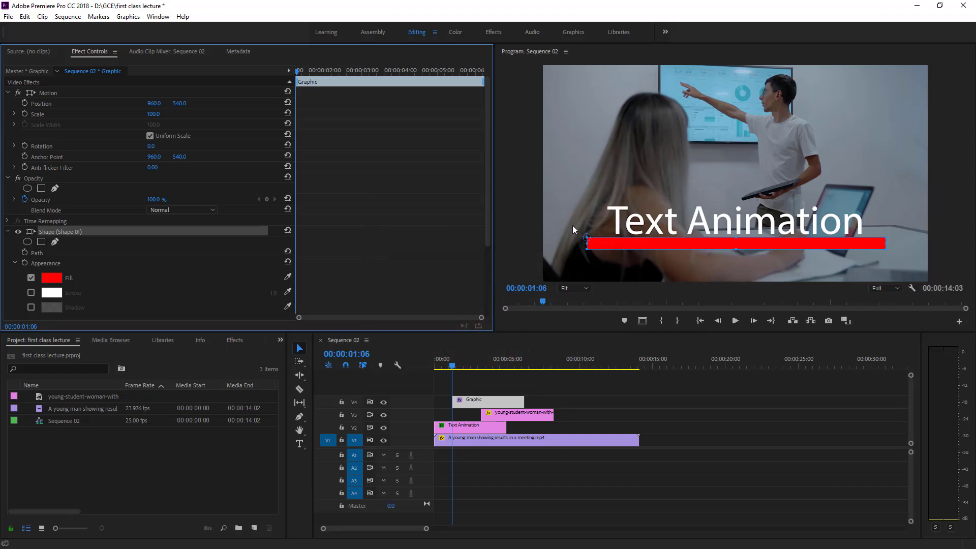
pyautogui.click(734, 250)
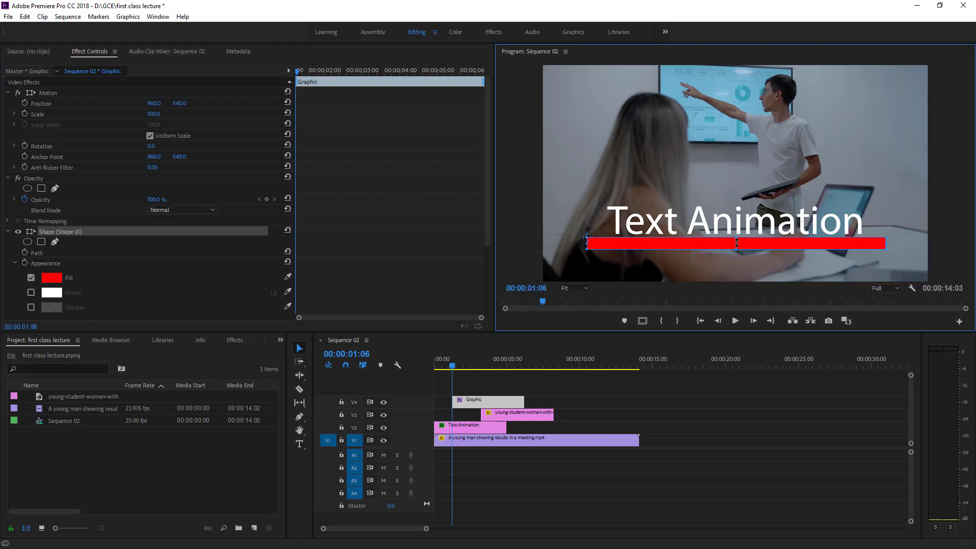
# Step: Play the sequence from the start to review the red bar beneath the title
pyautogui.click(448, 367)
pyautogui.moveTo(447, 364)
pyautogui.mouseDown()
pyautogui.moveTo(434, 365)
pyautogui.moveTo(456, 366)
pyautogui.mouseUp()
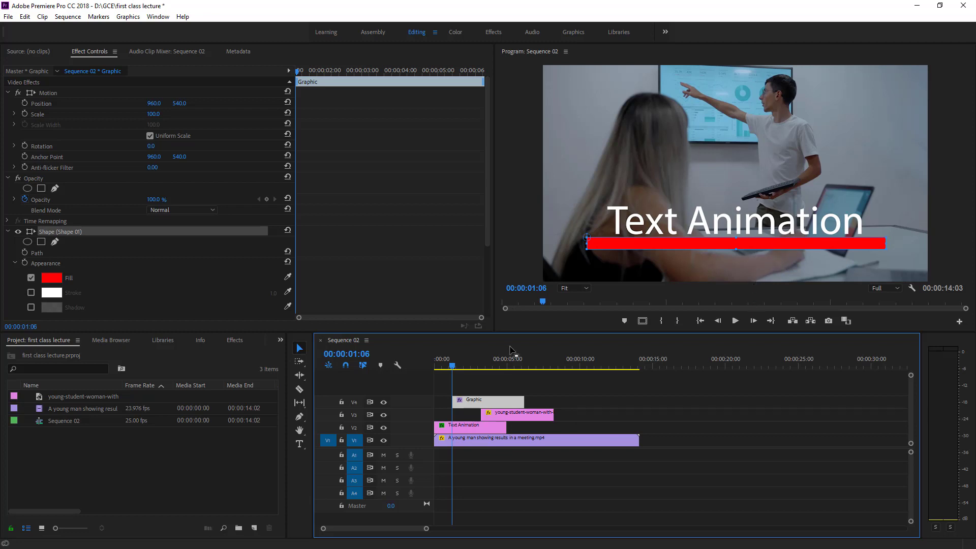
pyautogui.moveTo(452, 366)
pyautogui.mouseDown()
pyautogui.moveTo(440, 365)
pyautogui.moveTo(467, 367)
pyautogui.moveTo(394, 365)
pyautogui.mouseUp()
pyautogui.press('space')
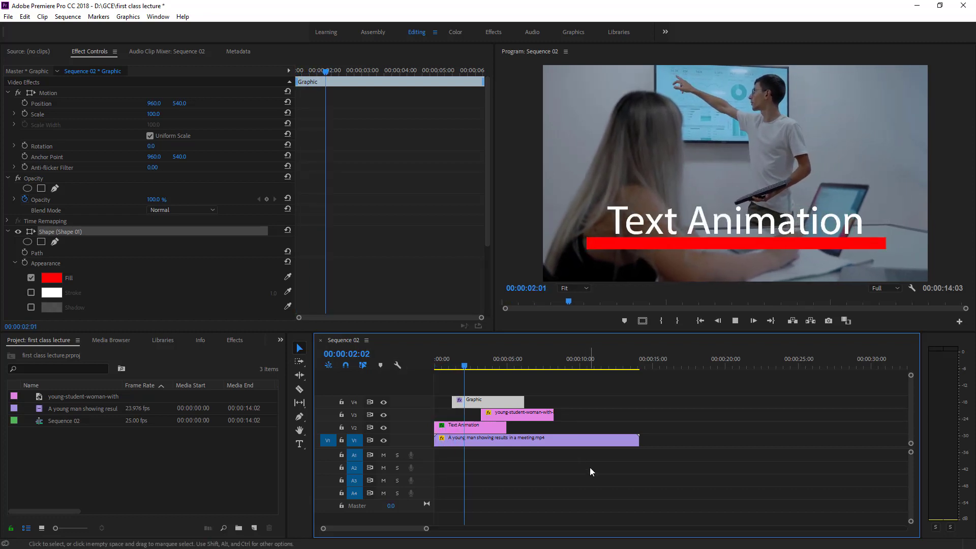
pyautogui.press('space')
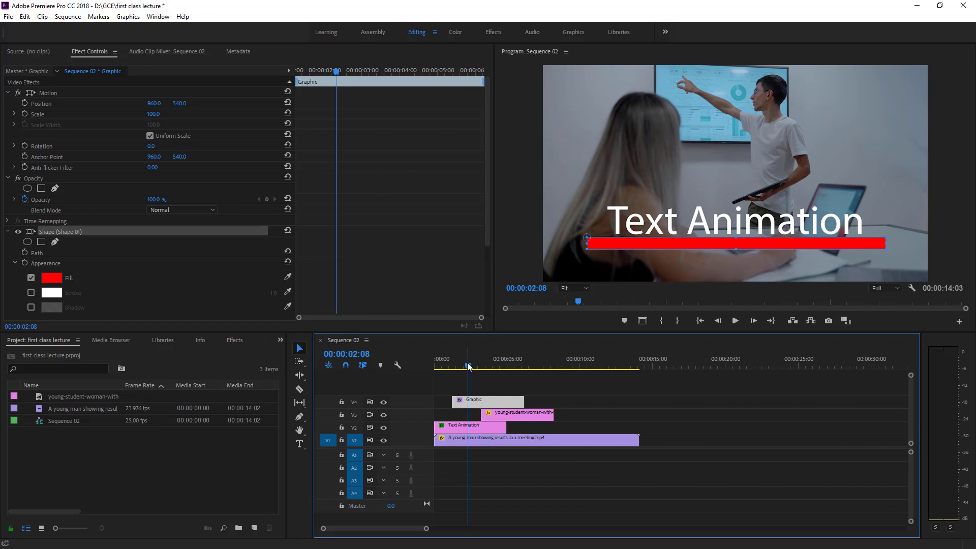
# Step: Animate the red bar rising with Position keyframes of 960, 779 at 00:00:01:06 and 960, 566 at 00:00:01:20
pyautogui.moveTo(468, 365); pyautogui.dragTo(448, 369)
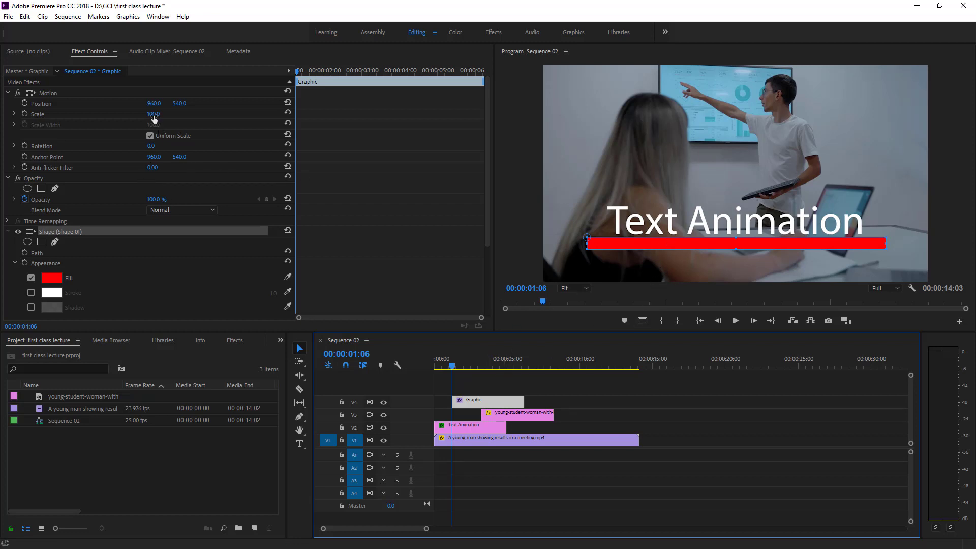
pyautogui.moveTo(178, 103); pyautogui.dragTo(296, 85)
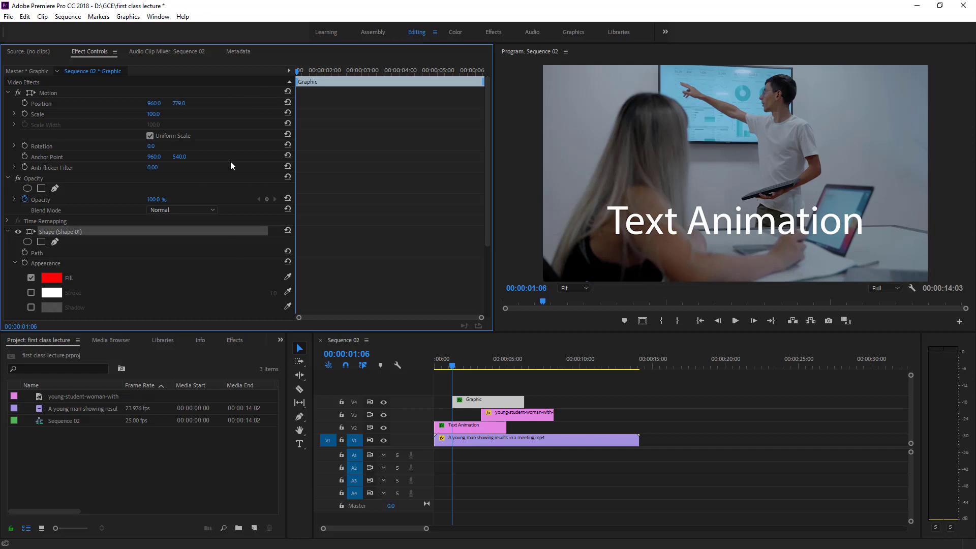
pyautogui.click(26, 101)
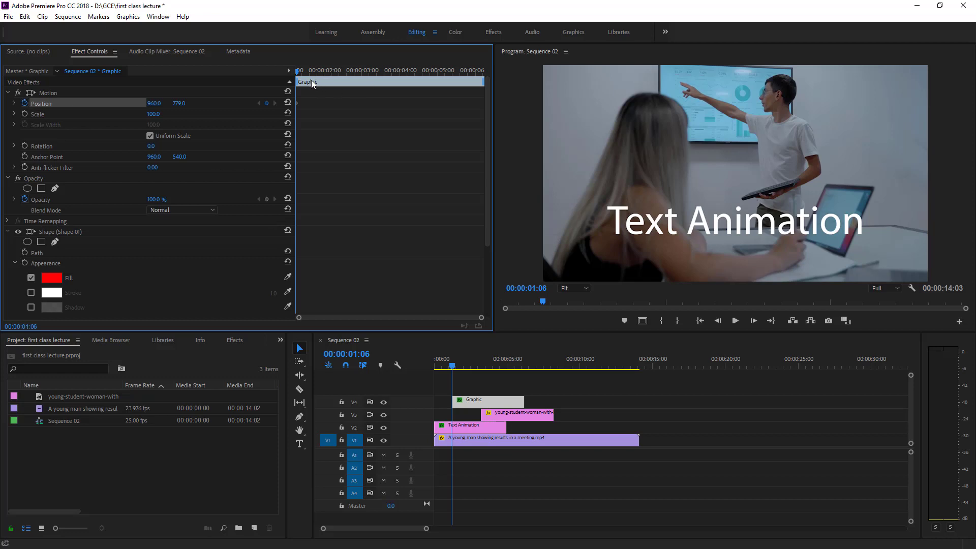
pyautogui.moveTo(293, 72); pyautogui.dragTo(318, 71)
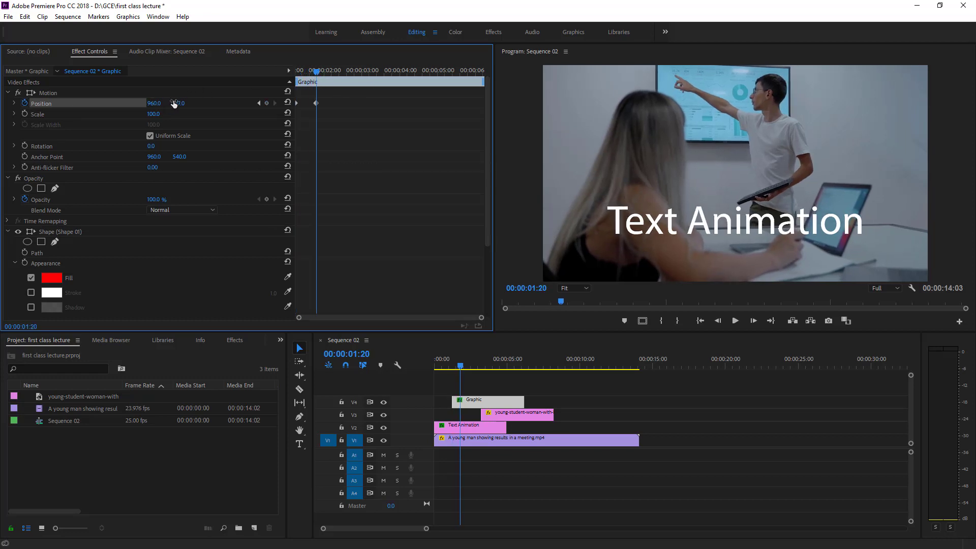
pyautogui.moveTo(174, 102); pyautogui.dragTo(66, 113)
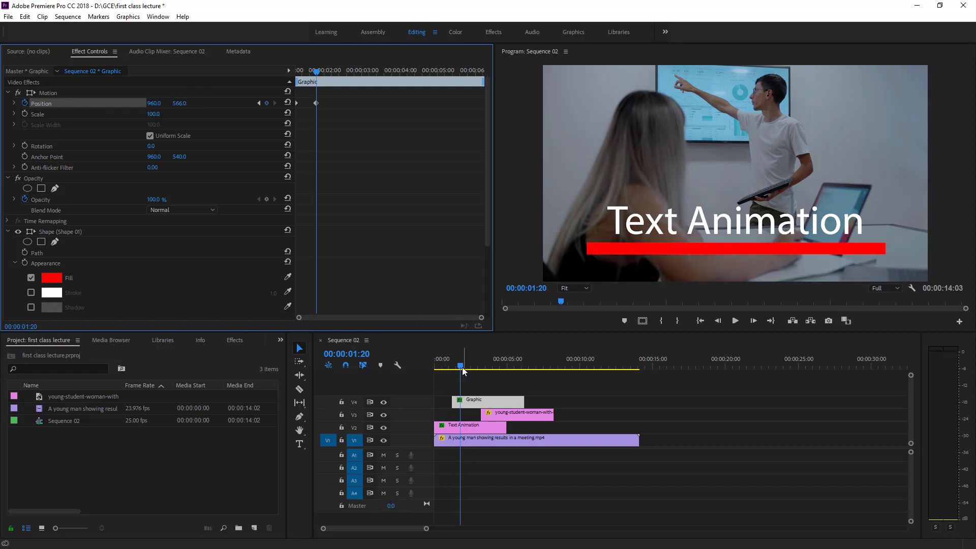
# Step: Play the sequence from the start to review the bar's rising movement
pyautogui.click(408, 365)
pyautogui.press('Home')
pyautogui.press('space')
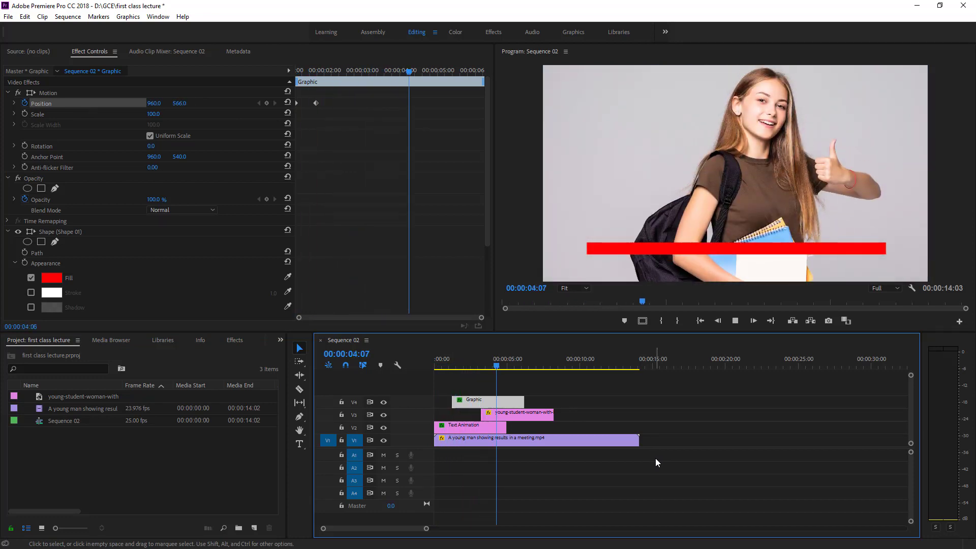
pyautogui.press('space')
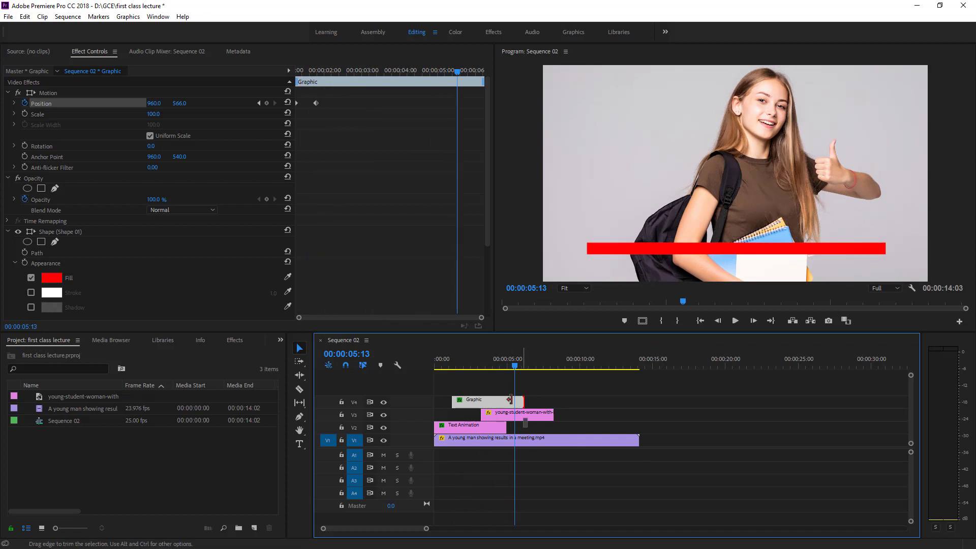
# Step: Trim the end of the V4 bar graphic to the student image's start at 00:00:03:06 and play from 00:00:00:20
pyautogui.moveTo(522, 402); pyautogui.dragTo(480, 402)
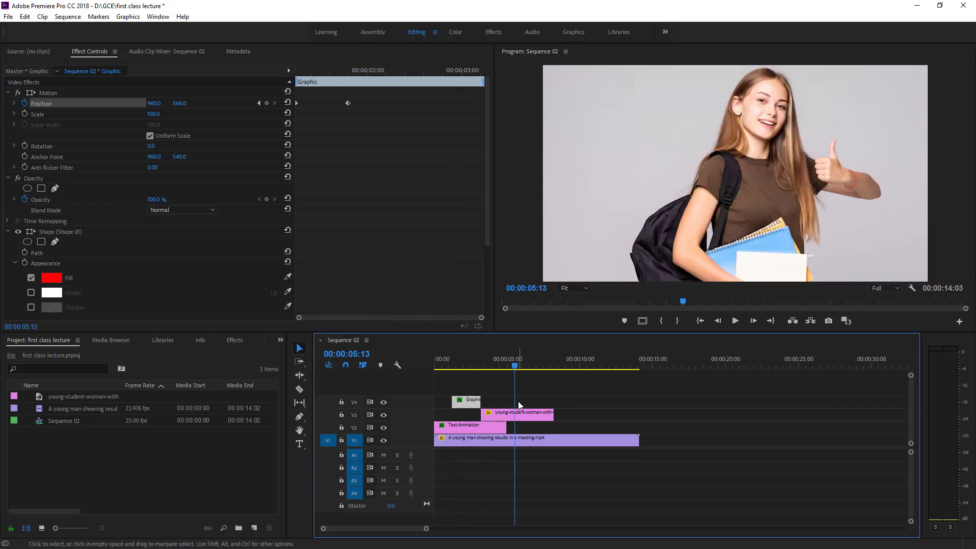
pyautogui.moveTo(514, 365); pyautogui.dragTo(445, 365)
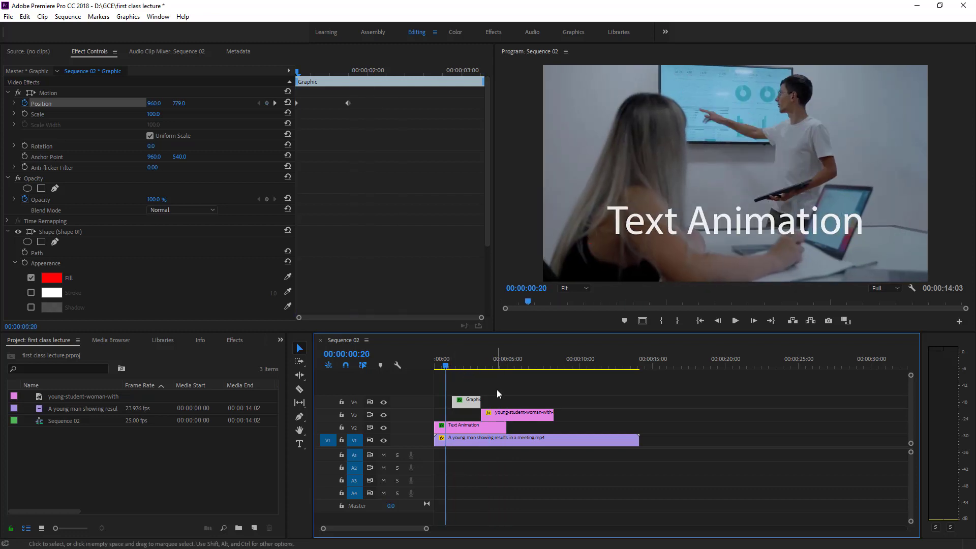
pyautogui.press('space')
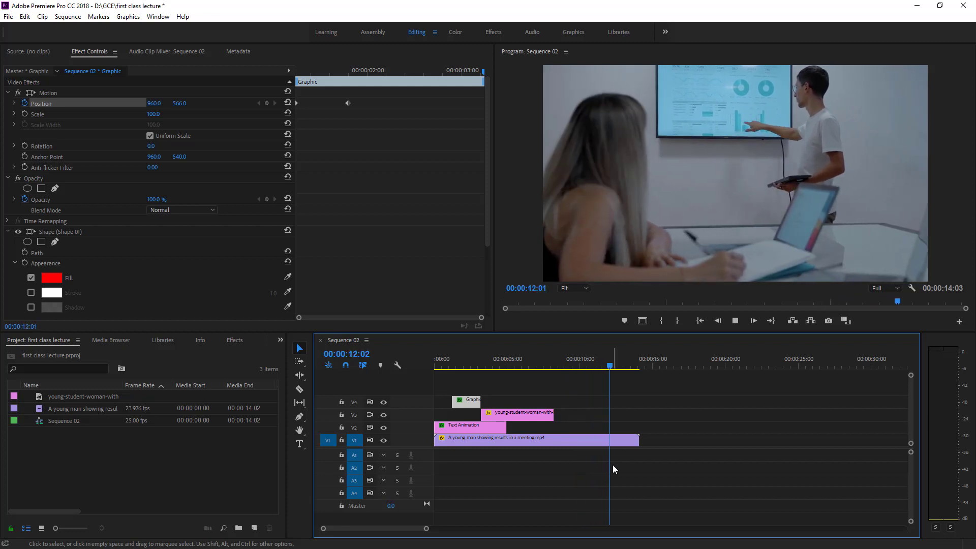
pyautogui.press('space')
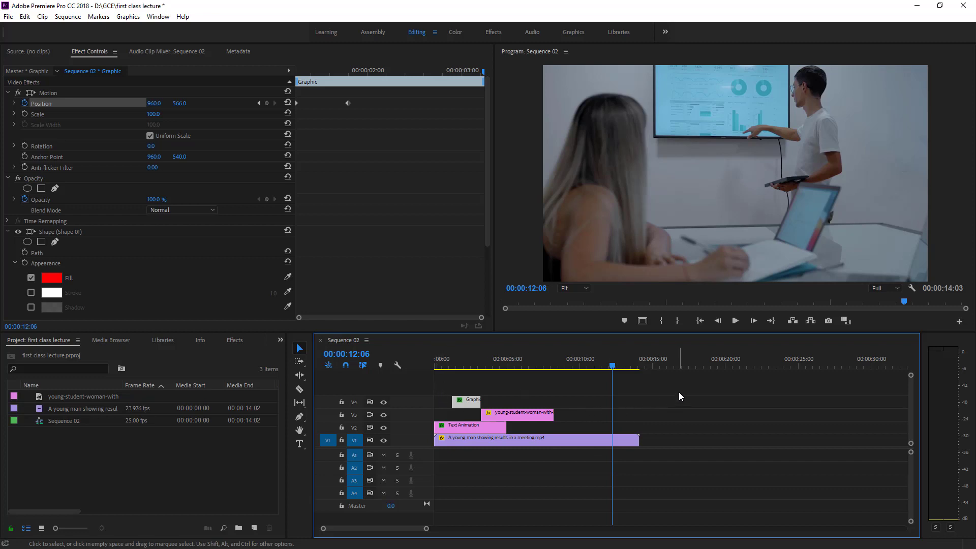
pyautogui.moveTo(682, 382); pyautogui.dragTo(441, 459)
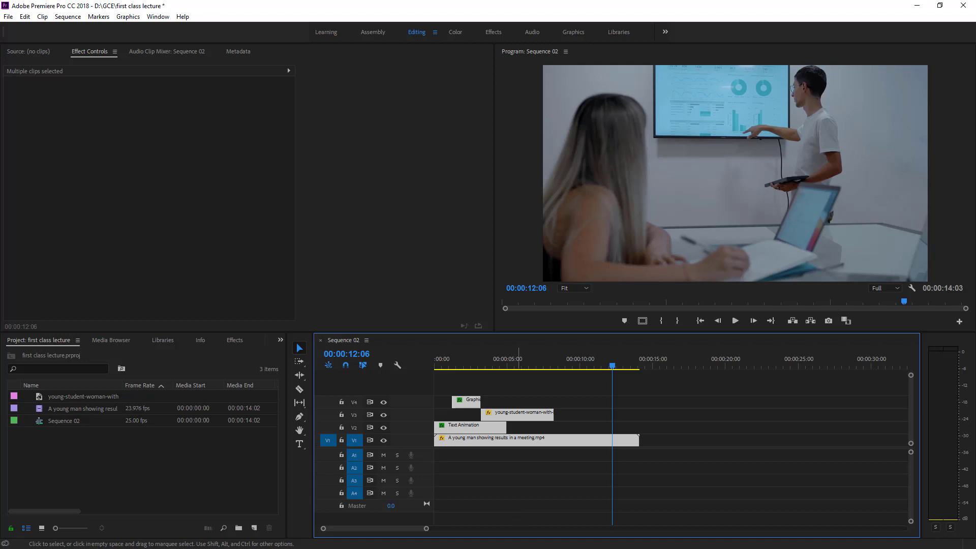
pyautogui.moveTo(678, 381); pyautogui.dragTo(433, 463)
pyautogui.click(509, 479)
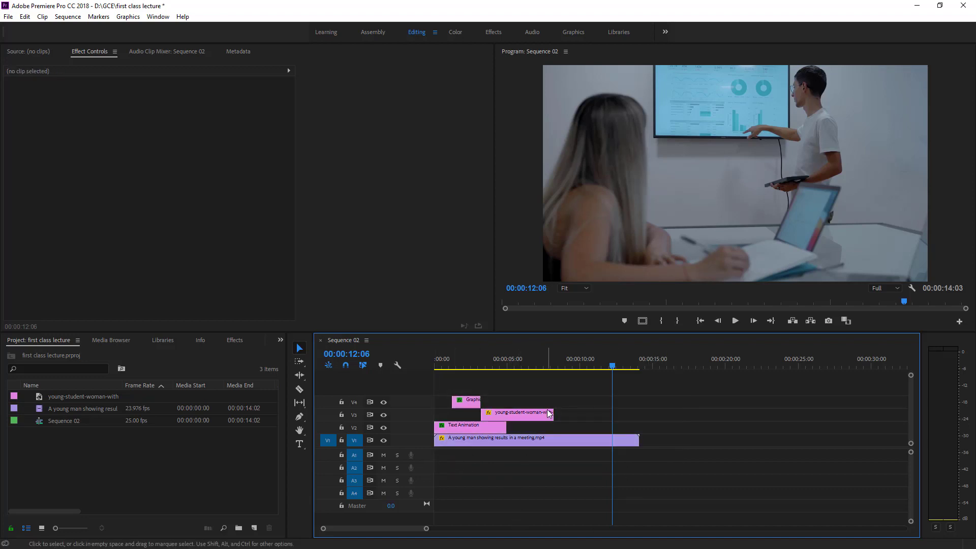
pyautogui.moveTo(552, 382); pyautogui.dragTo(451, 430)
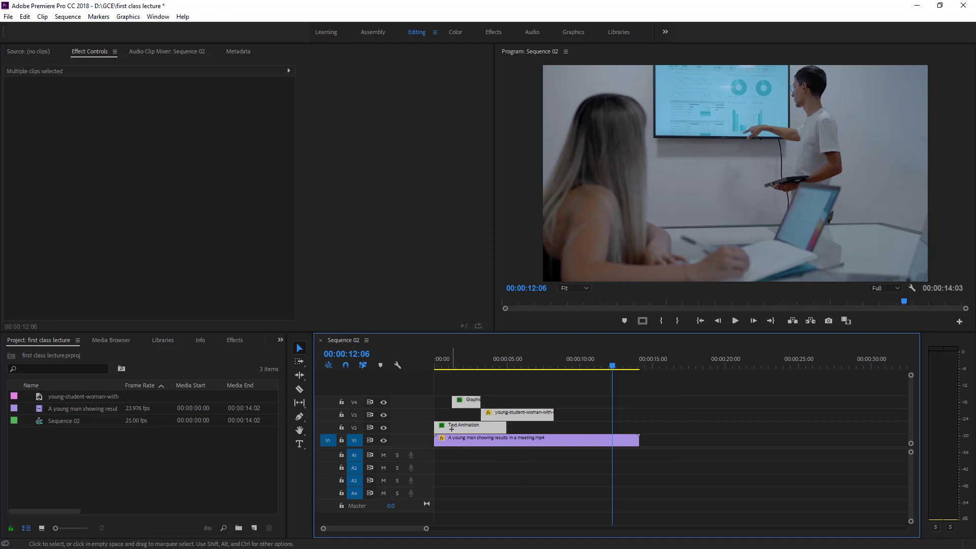
pyautogui.click(486, 481)
# Step: Inspect the title clip on V2 and the bar graphic on V4 with the playhead at 00:00:01:06
pyautogui.click(474, 429)
pyautogui.moveTo(476, 375); pyautogui.dragTo(453, 364)
pyautogui.click(471, 406)
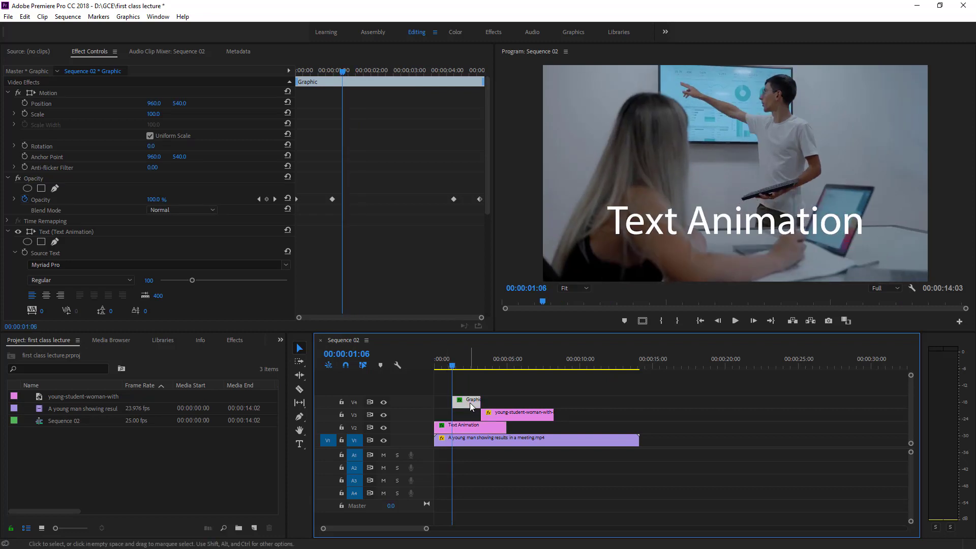
# Step: Delete the three Opacity keyframes following the first one on the V2 title clip
pyautogui.moveTo(399, 90); pyautogui.dragTo(286, 142)
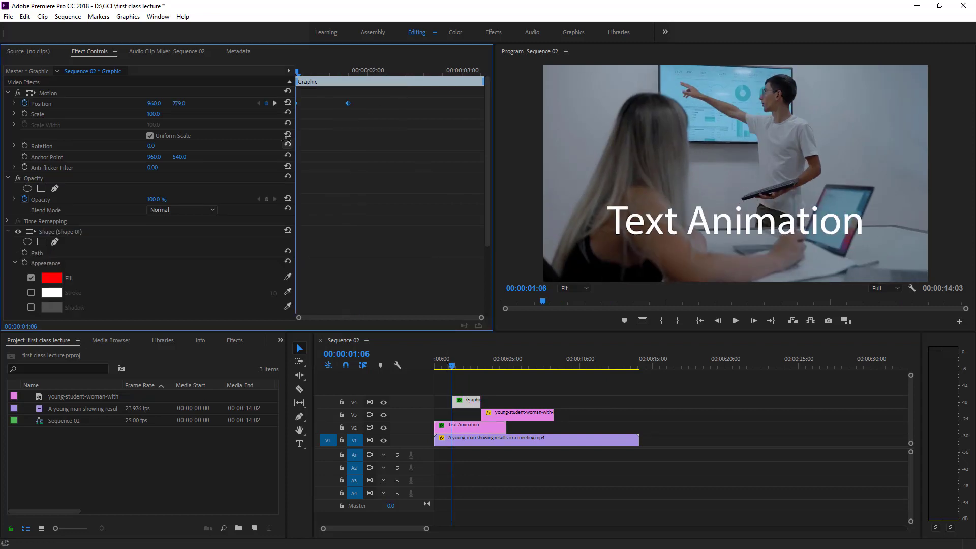
pyautogui.click(463, 430)
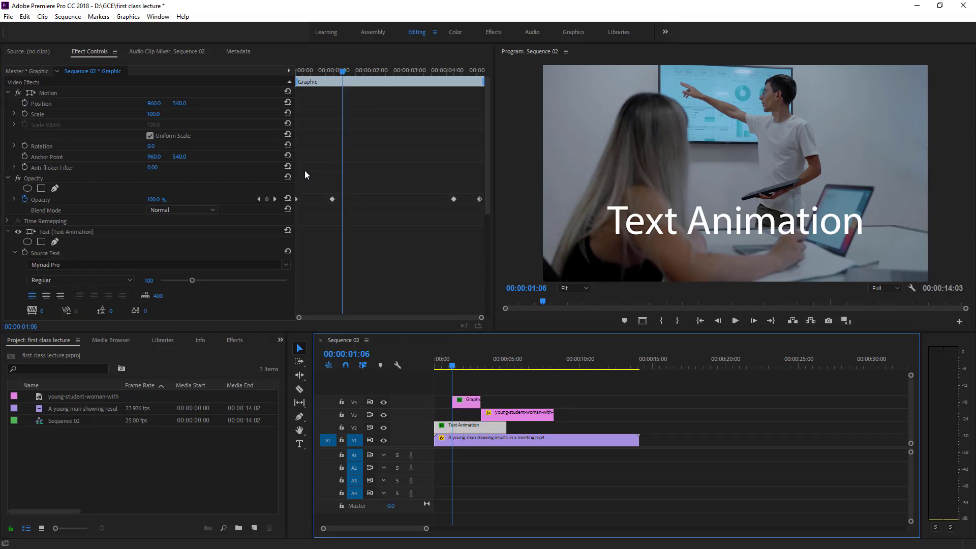
pyautogui.moveTo(296, 171); pyautogui.dragTo(487, 236)
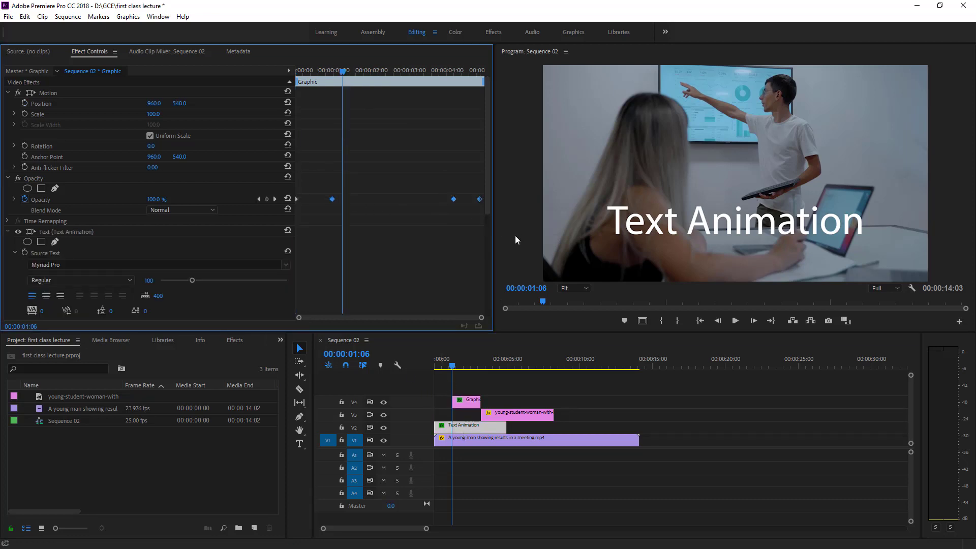
pyautogui.press('Delete')
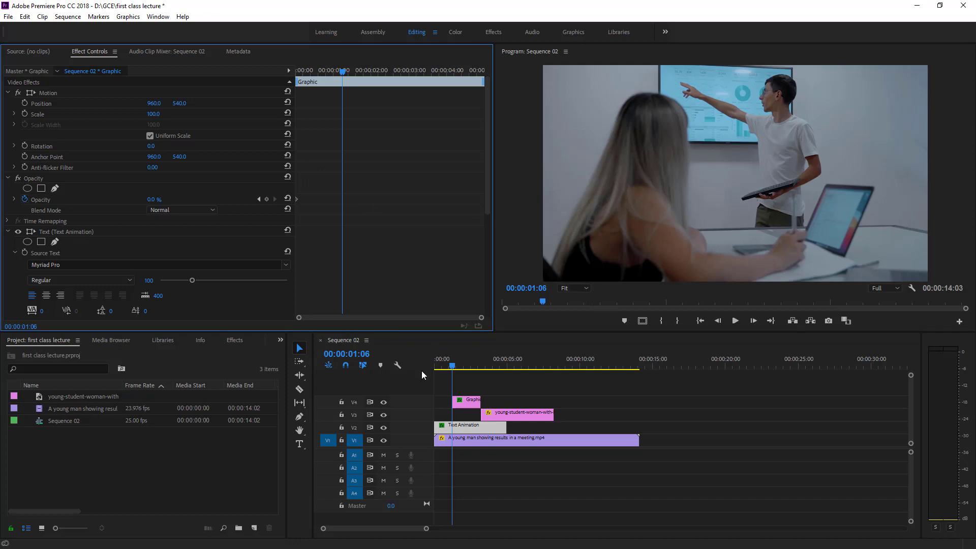
# Step: Delete the V4 bar graphic, the V3 student image and the V2 title, keeping only the meeting clip on V1
pyautogui.click(471, 370)
pyautogui.moveTo(469, 370); pyautogui.dragTo(519, 370)
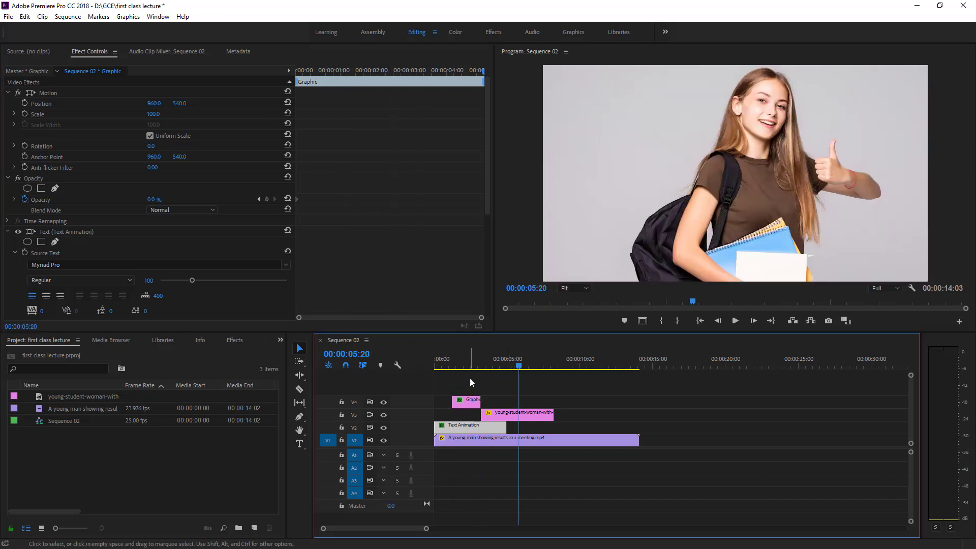
pyautogui.click(460, 401)
pyautogui.press('Delete')
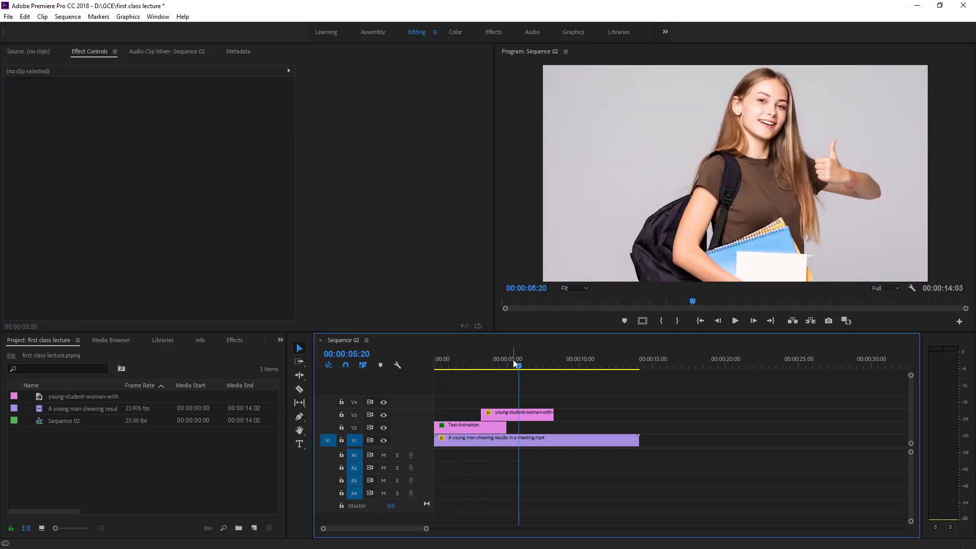
pyautogui.moveTo(516, 361); pyautogui.dragTo(461, 378)
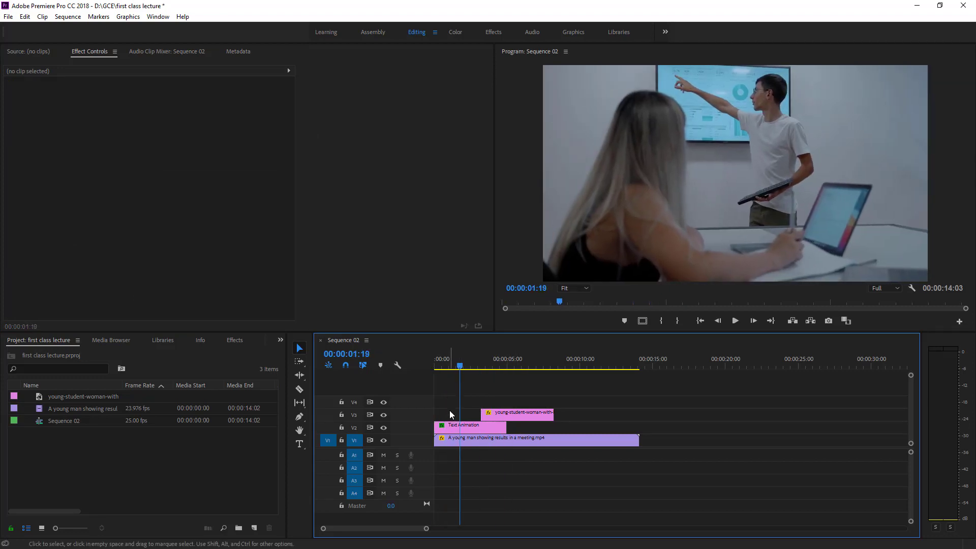
pyautogui.click(471, 427)
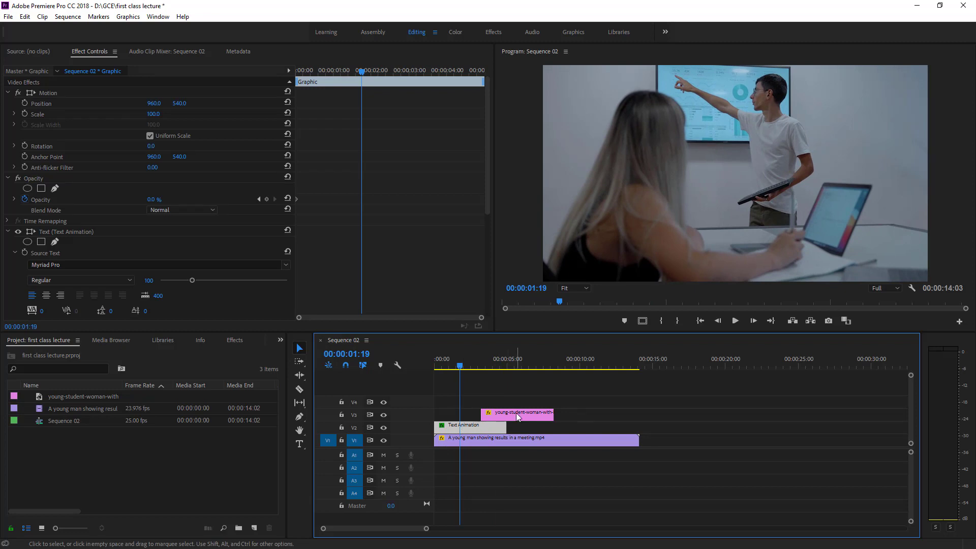
pyautogui.moveTo(592, 399); pyautogui.dragTo(493, 431)
pyautogui.press('Delete')
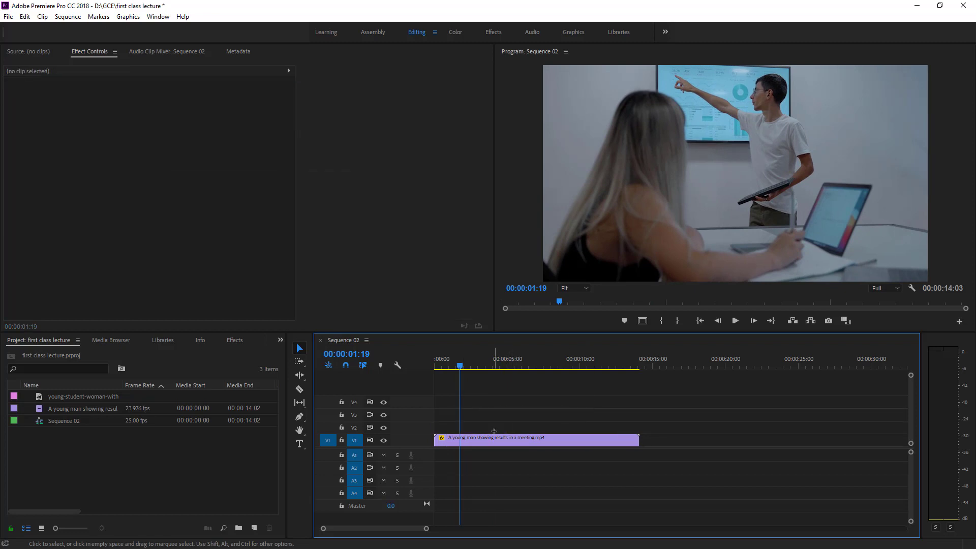
# Step: Add a title reading "Text Animation with Transition" over the meeting clip at 00:00:02:15
pyautogui.press('space')
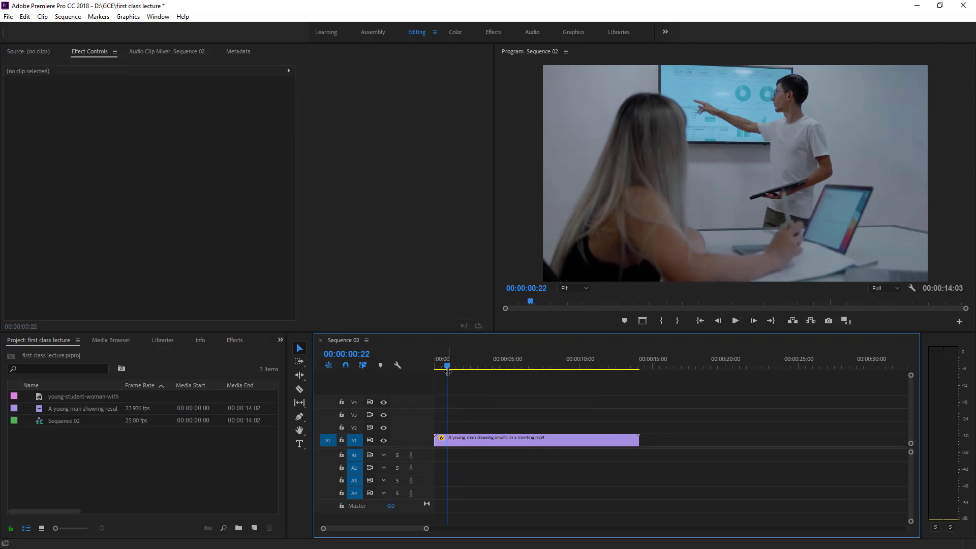
pyautogui.click(220, 460)
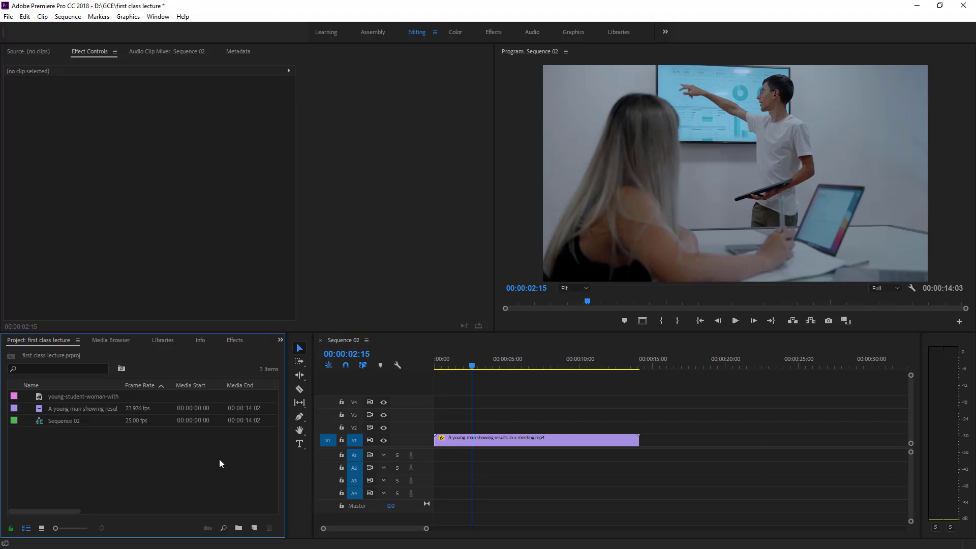
pyautogui.click(299, 444)
pyautogui.click(638, 197)
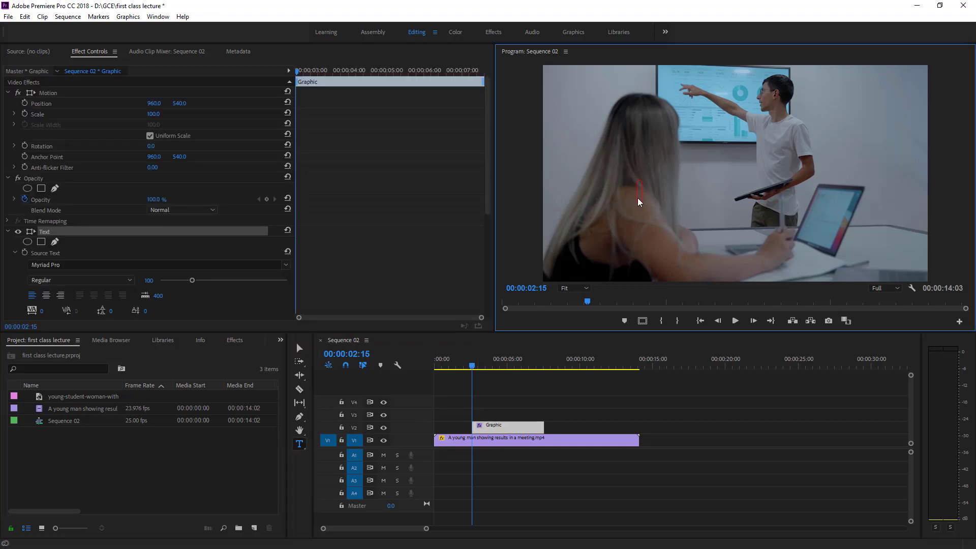
pyautogui.write('Text Animatio')
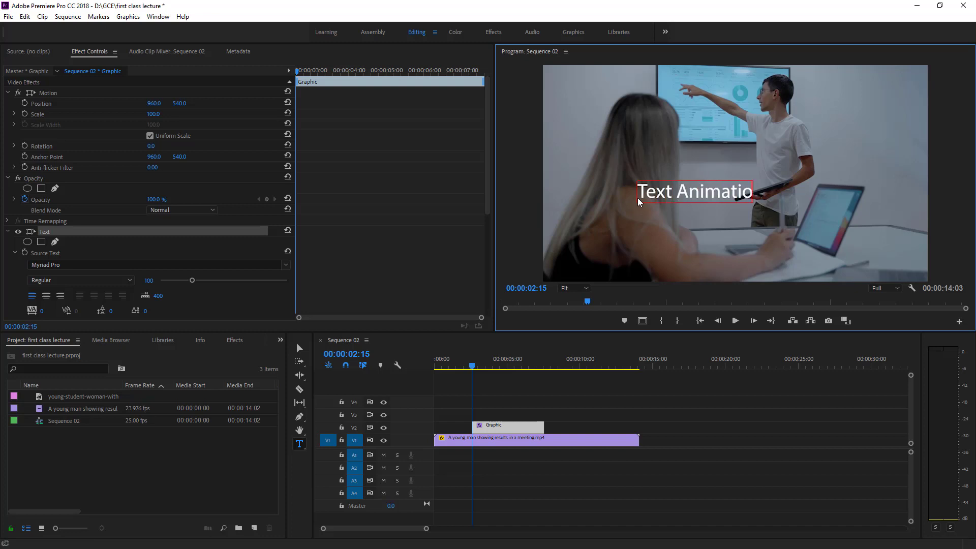
pyautogui.write('n with Tra')
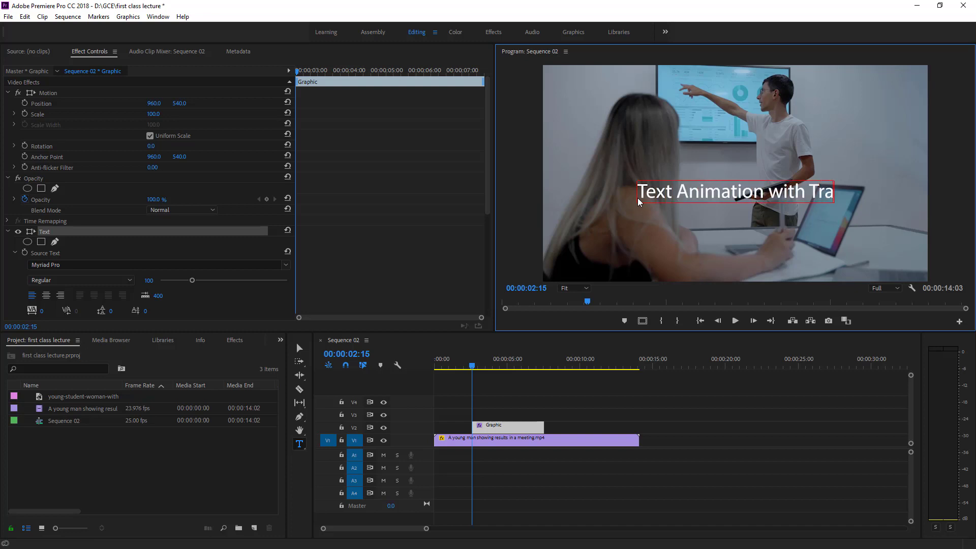
pyautogui.write('nsition')
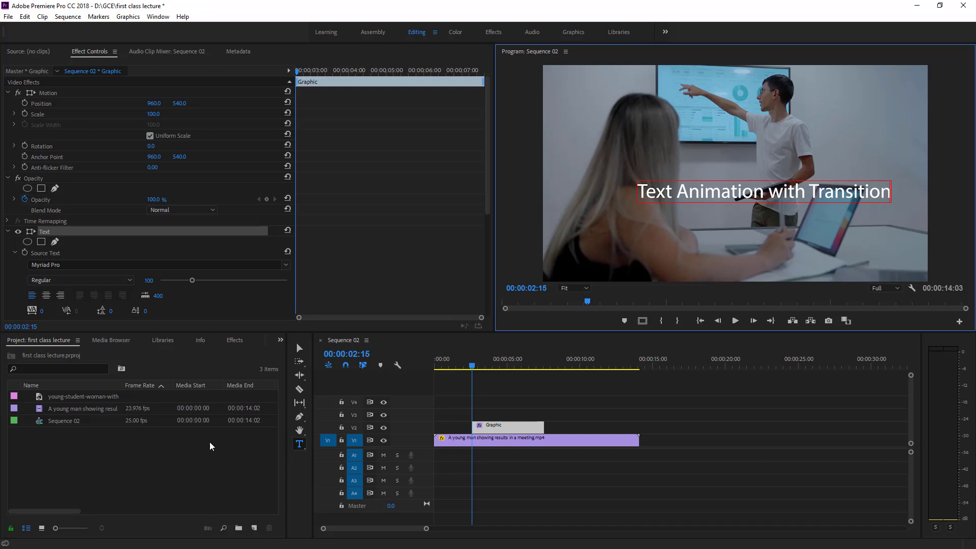
# Step: Break the title into two lines before "with" and shift it slightly to the right in the frame
pyautogui.click(465, 366)
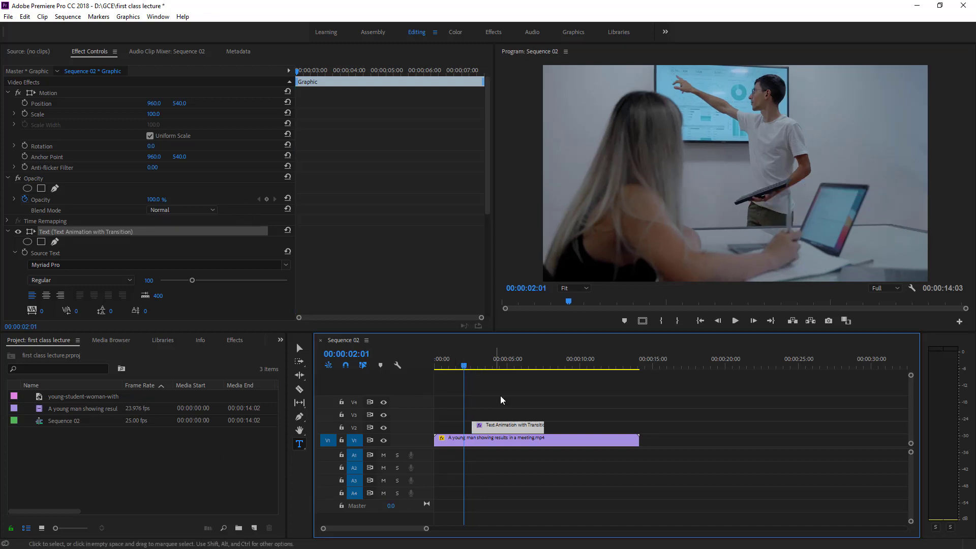
pyautogui.moveTo(466, 366); pyautogui.dragTo(484, 366)
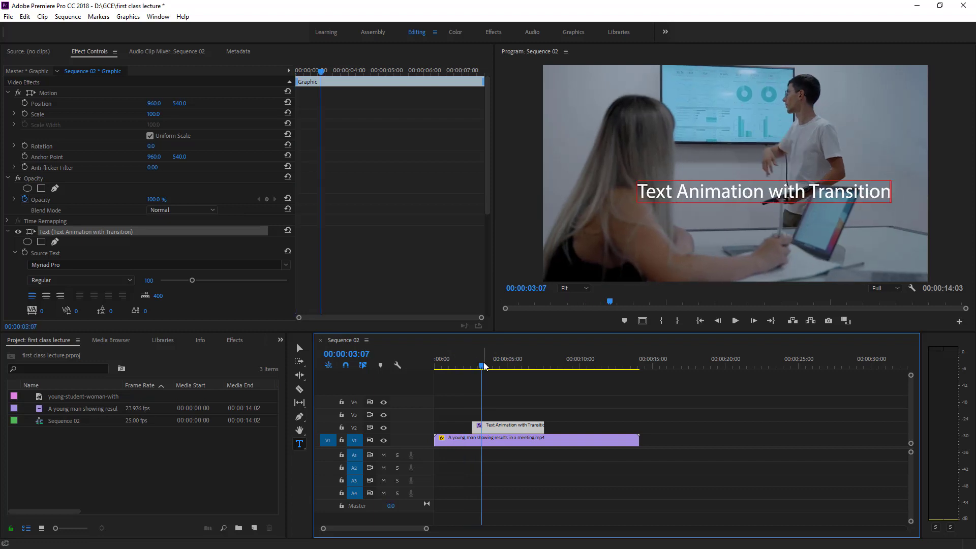
pyautogui.click(769, 198)
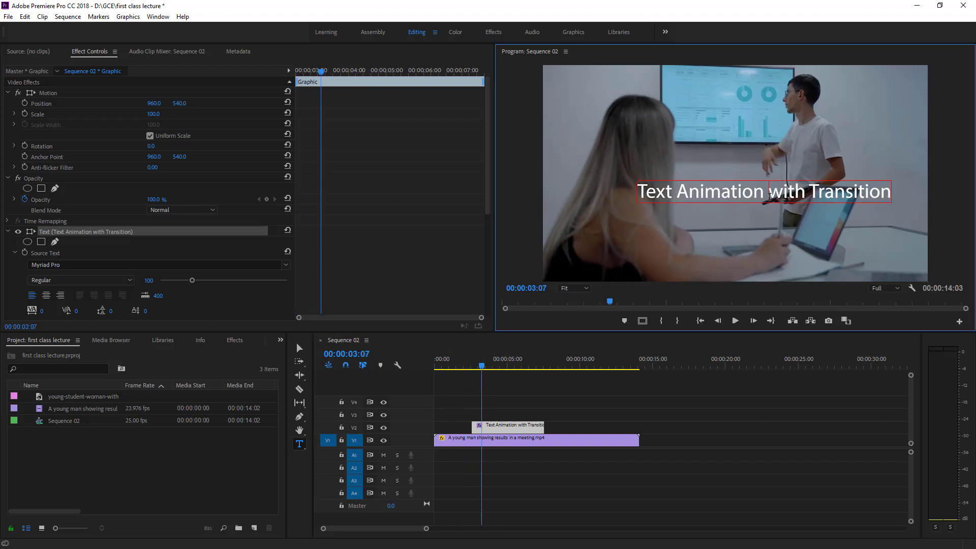
pyautogui.press('Return')
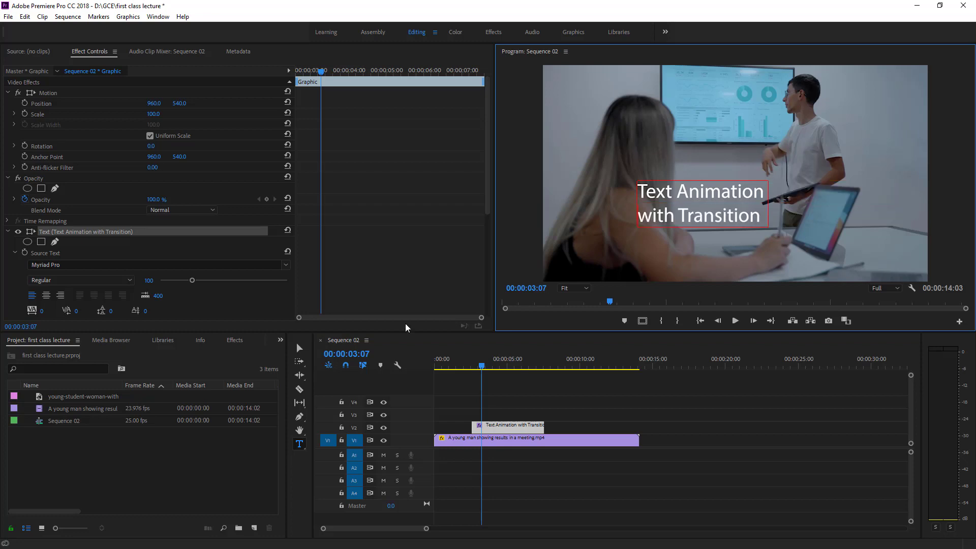
pyautogui.click(298, 348)
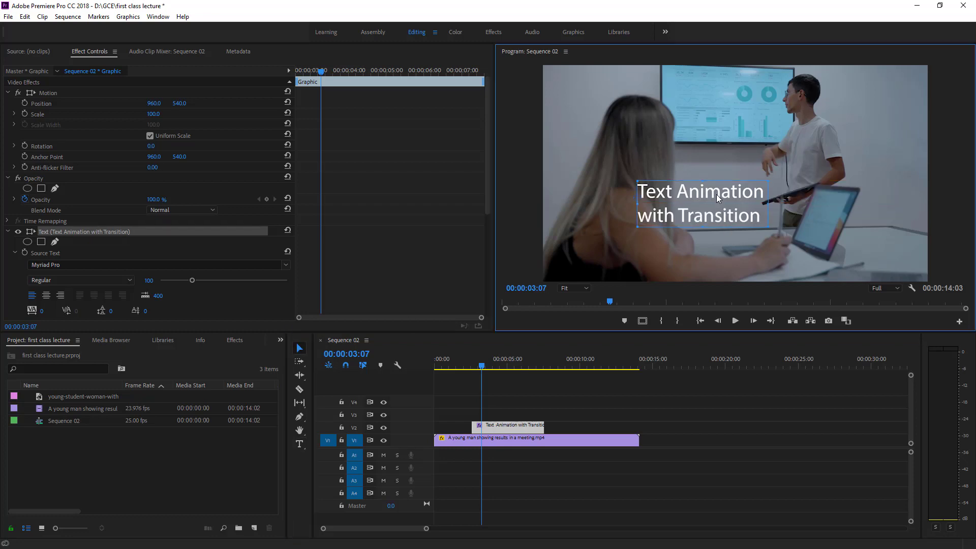
pyautogui.moveTo(715, 194); pyautogui.dragTo(737, 196)
pyautogui.click(608, 408)
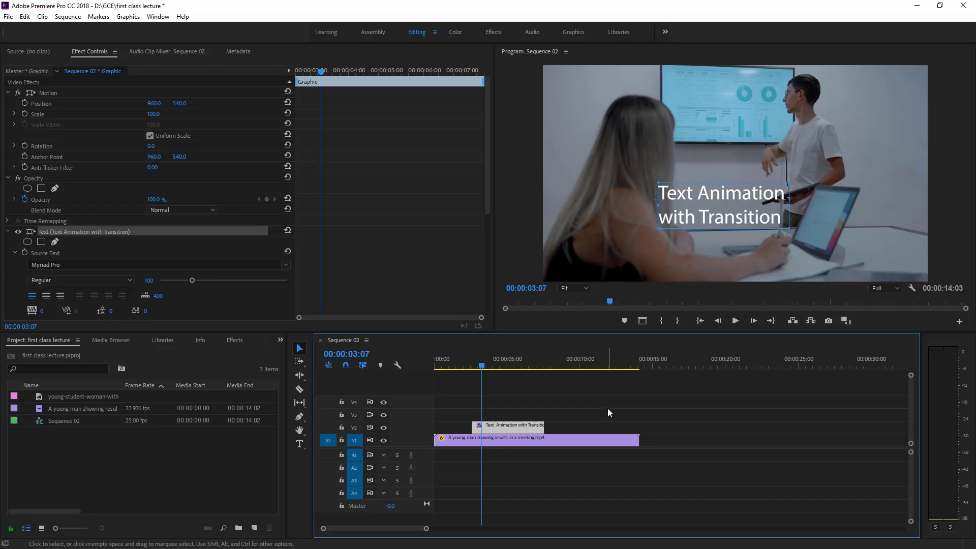
# Step: Apply the default transition to the start of the V2 title clip and play from 00:00:02:00 to review it
pyautogui.click(463, 368)
pyautogui.moveTo(461, 367)
pyautogui.mouseDown()
pyautogui.moveTo(492, 367)
pyautogui.moveTo(455, 373)
pyautogui.mouseUp()
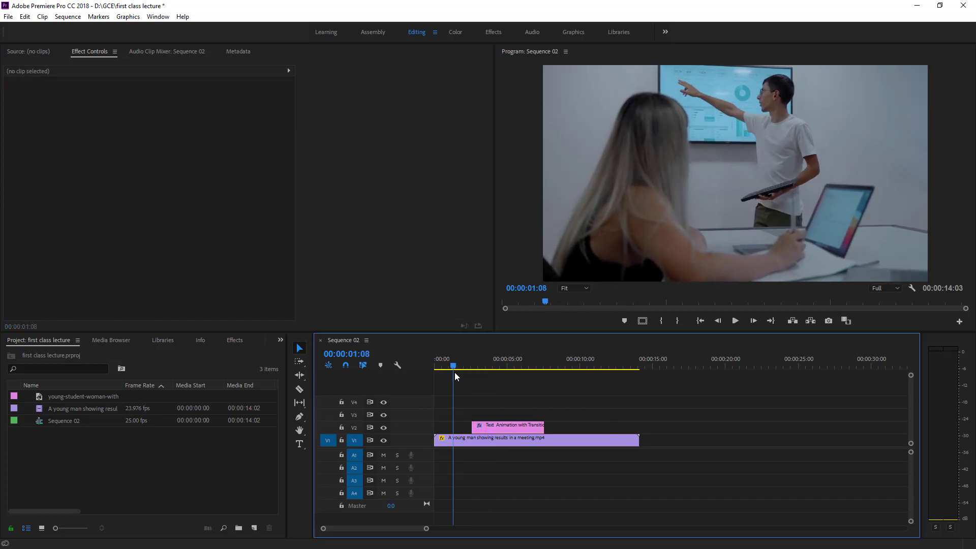
pyautogui.rightClick(474, 426)
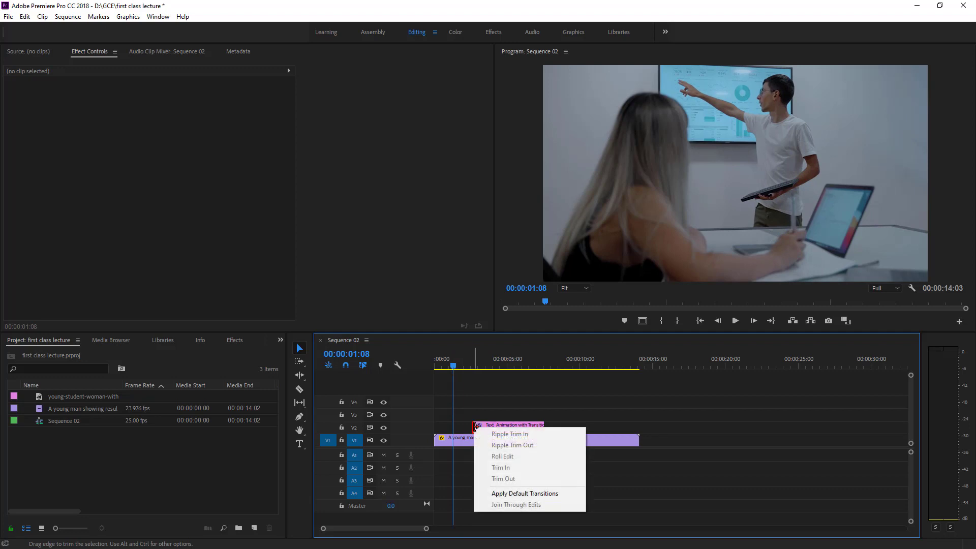
pyautogui.click(547, 493)
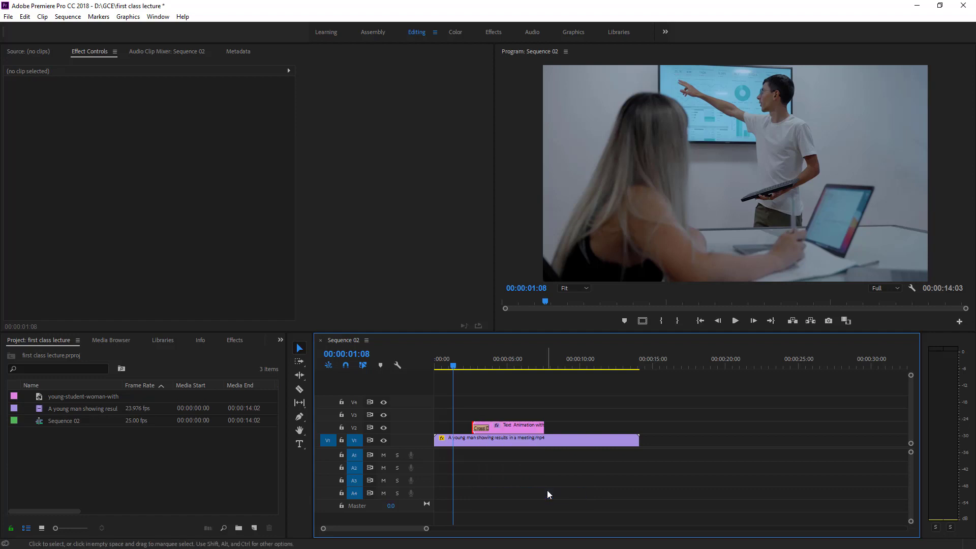
pyautogui.moveTo(455, 365)
pyautogui.mouseDown()
pyautogui.moveTo(492, 366)
pyautogui.moveTo(466, 369)
pyautogui.mouseUp()
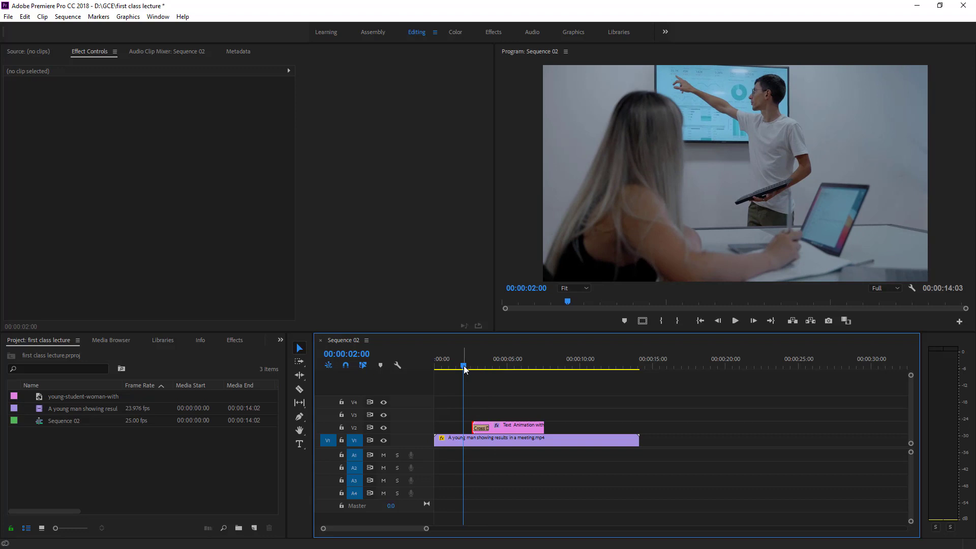
pyautogui.press('space')
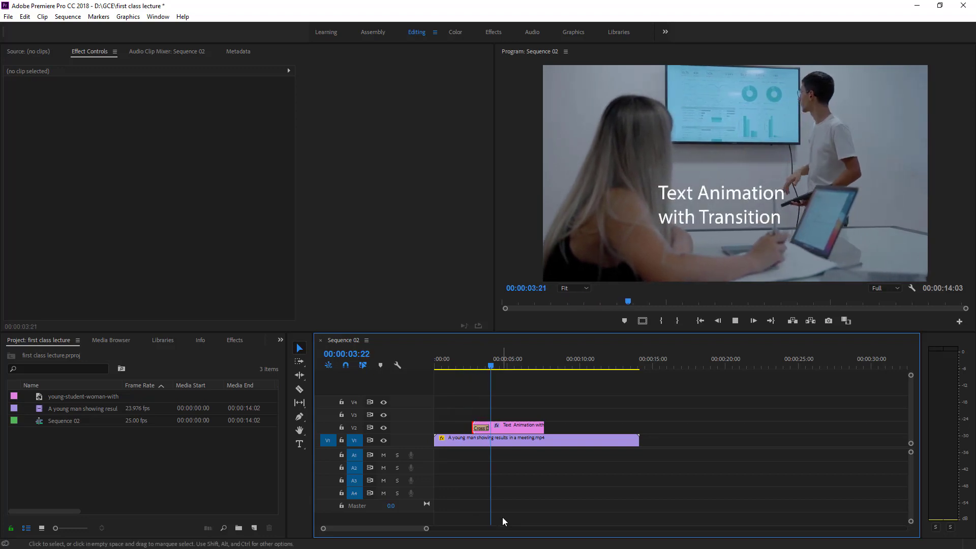
pyautogui.press('space')
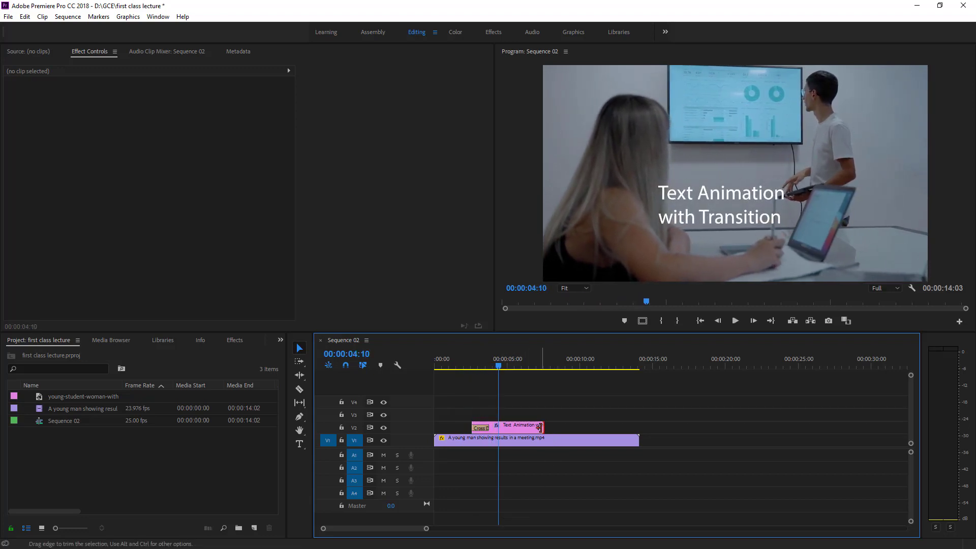
# Step: Apply the default transition to the end of the V2 title clip and play the sequence to review both fades
pyautogui.rightClick(540, 427)
pyautogui.click(588, 493)
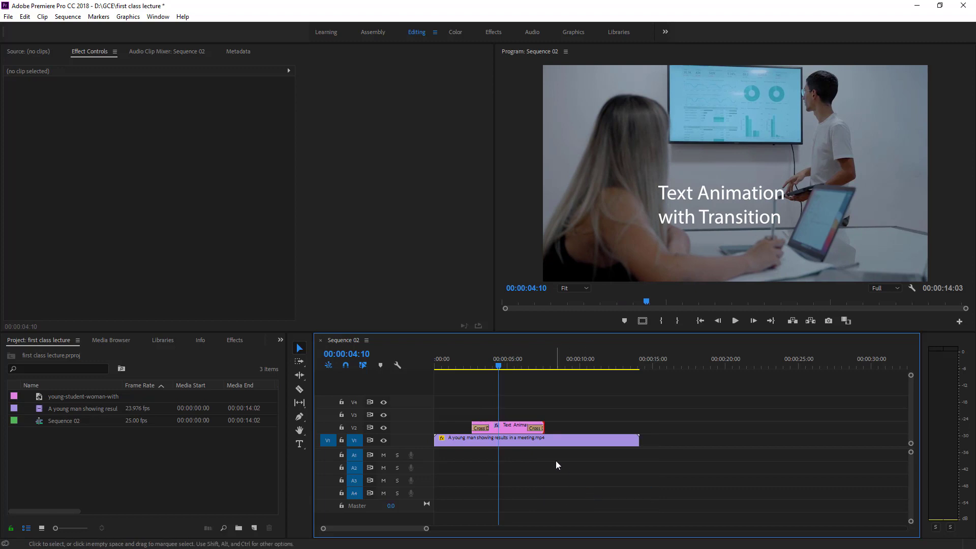
pyautogui.press('space')
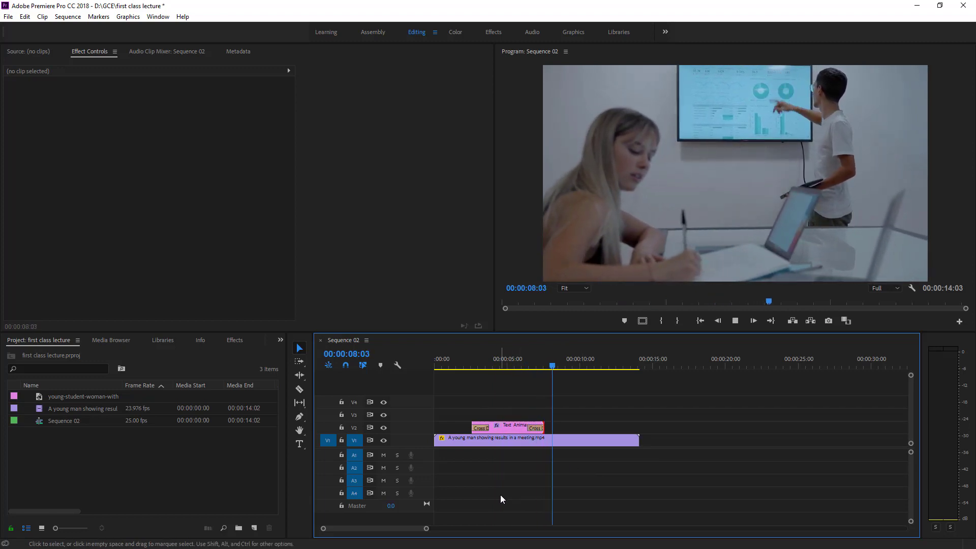
pyautogui.click(460, 365)
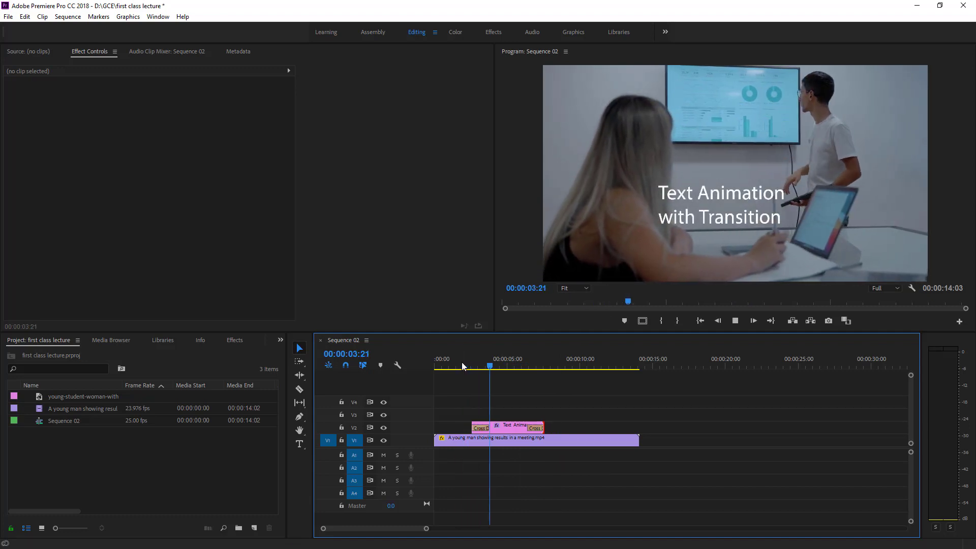
pyautogui.press('space')
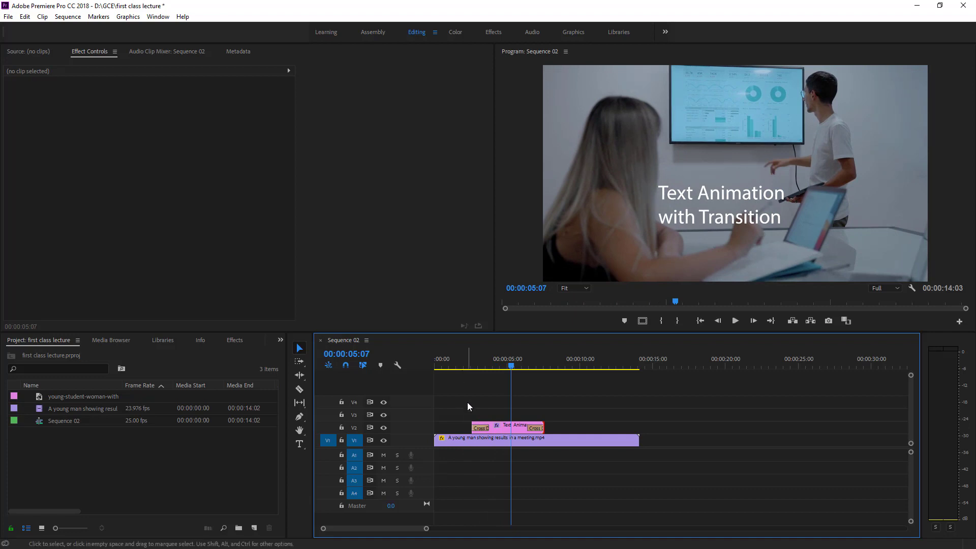
# Step: Place the student image on V3 at 00:00:05:07, with its Scale at 52 and its Position at 960, 712
pyautogui.moveTo(86, 398); pyautogui.dragTo(514, 415)
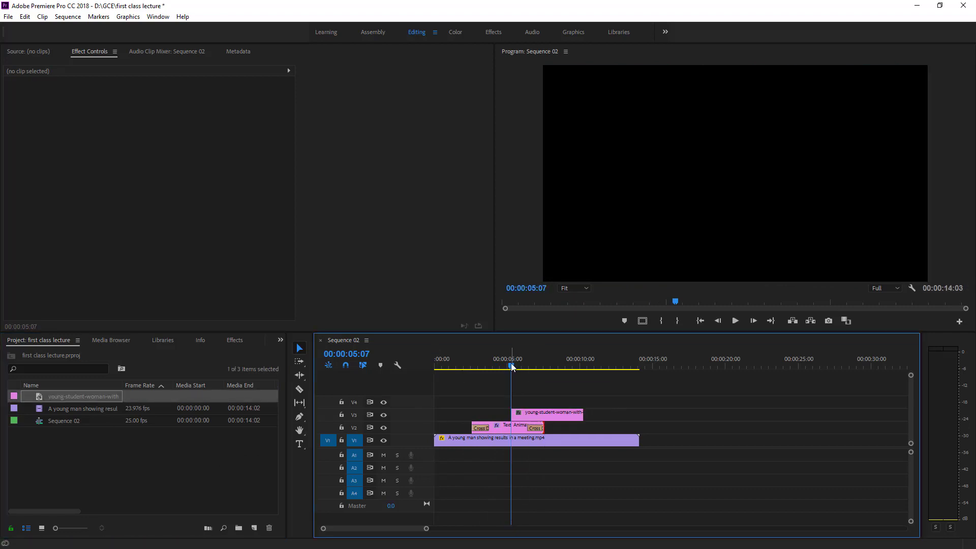
pyautogui.moveTo(510, 362); pyautogui.dragTo(533, 364)
pyautogui.click(553, 416)
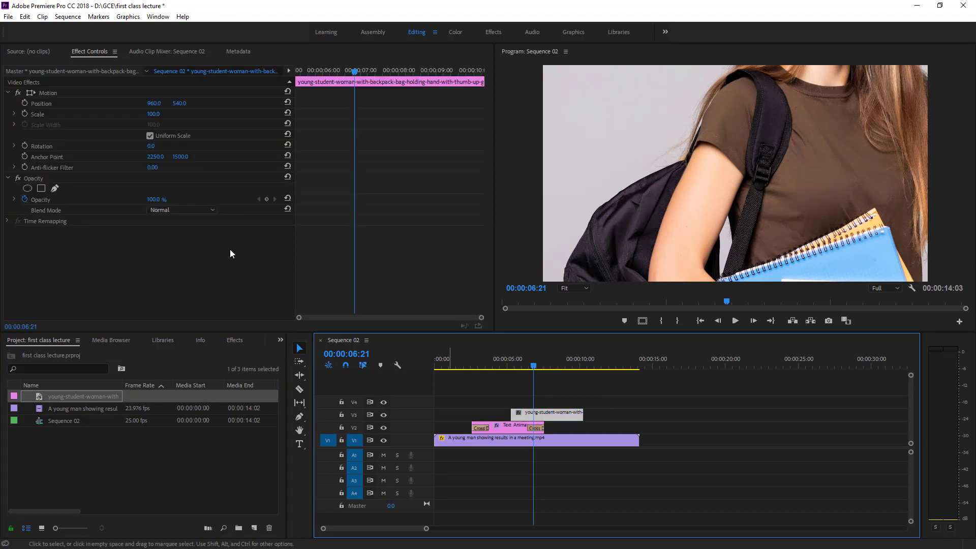
pyautogui.moveTo(153, 119); pyautogui.dragTo(129, 125)
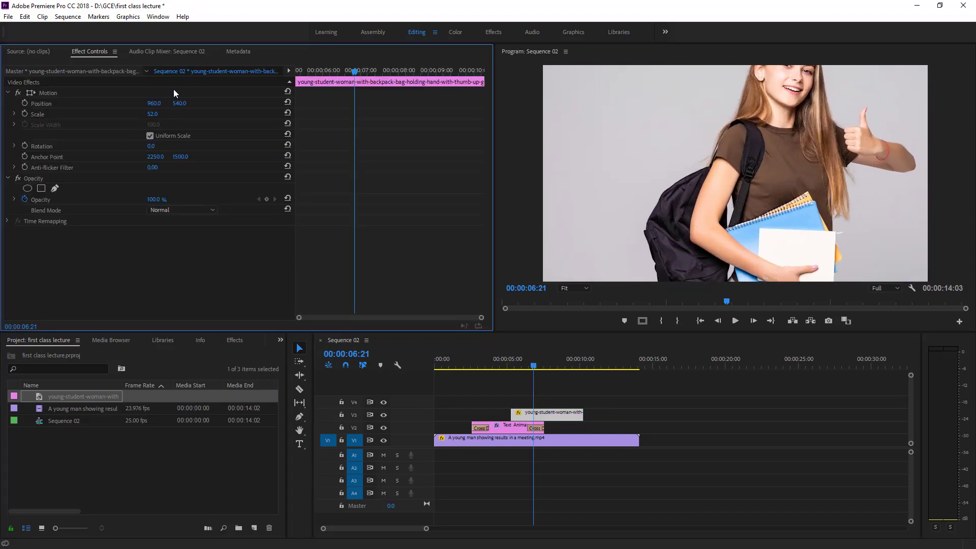
pyautogui.moveTo(179, 104); pyautogui.dragTo(269, 100)
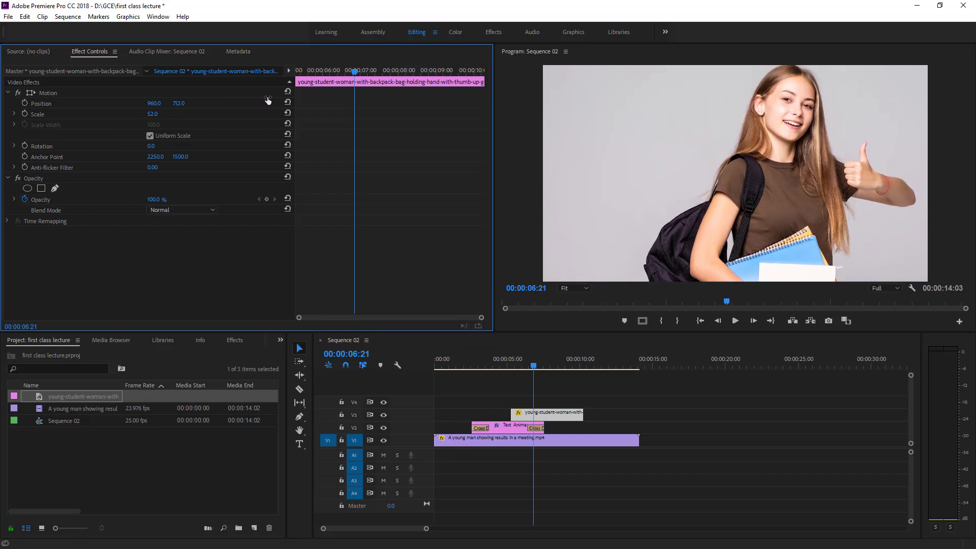
# Step: Apply the default transition to the start of the V3 student image clip and play from 00:00:04:14 to review it
pyautogui.rightClick(510, 413)
pyautogui.click(564, 480)
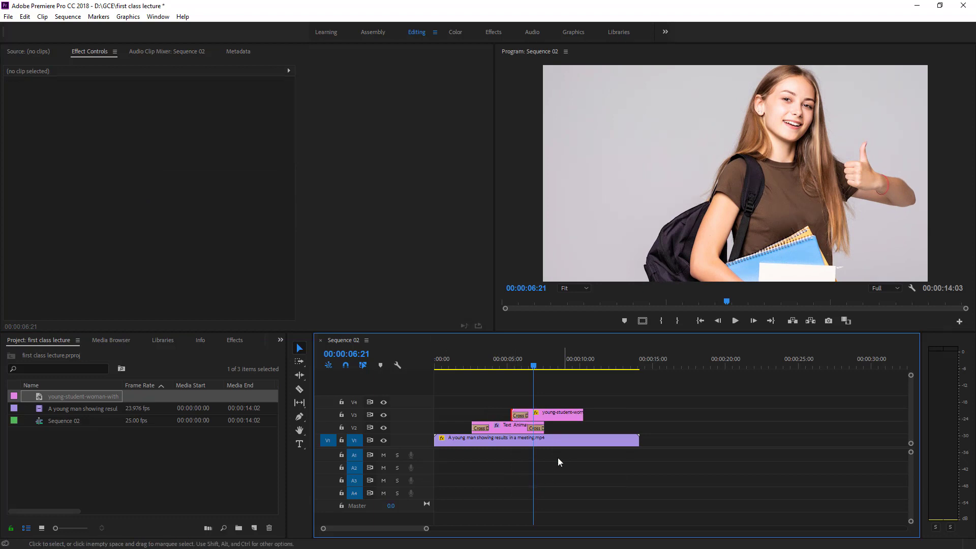
pyautogui.moveTo(535, 368); pyautogui.dragTo(503, 373)
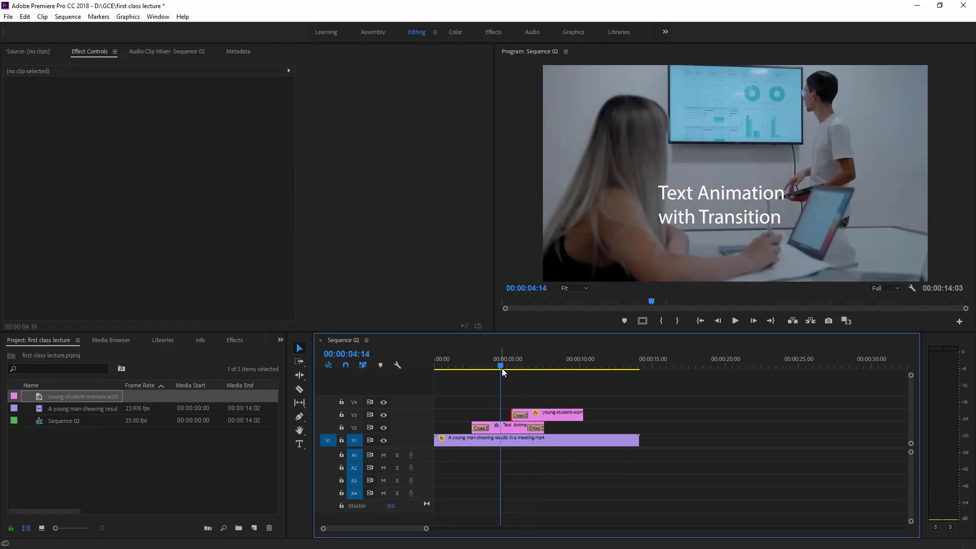
pyautogui.press('space')
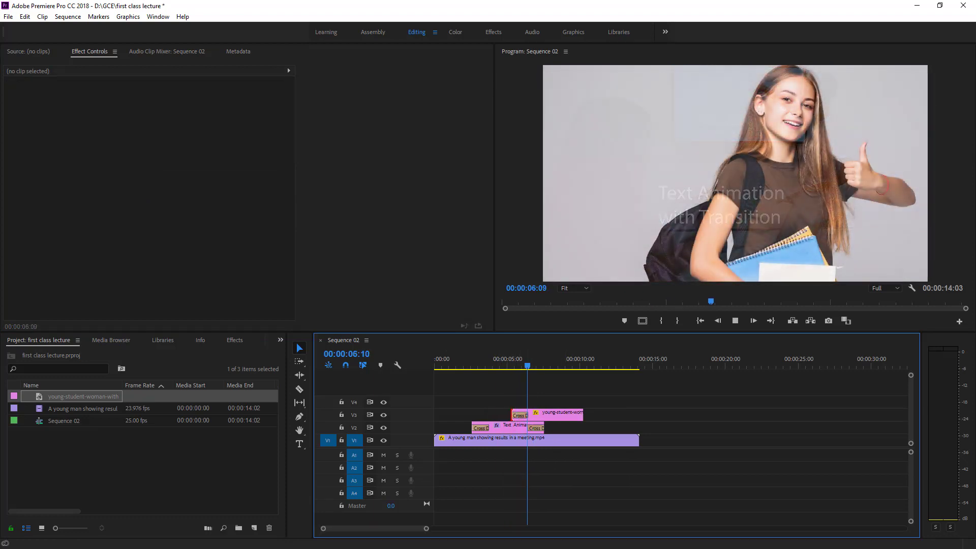
pyautogui.press('space')
# Step: Move the V3 student image clip so it starts where the V2 title ends, and play across the cut
pyautogui.moveTo(550, 415); pyautogui.dragTo(580, 415)
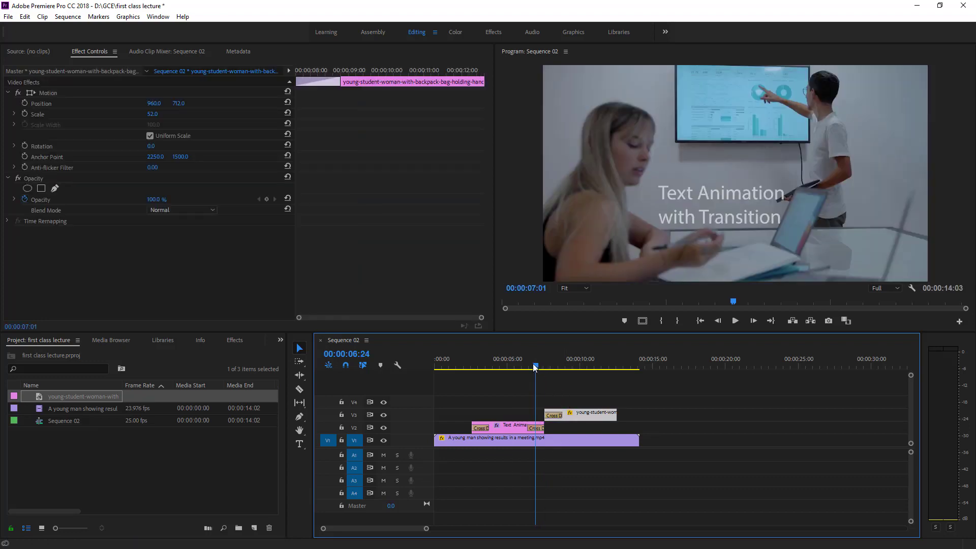
pyautogui.click(529, 365)
pyautogui.press('space')
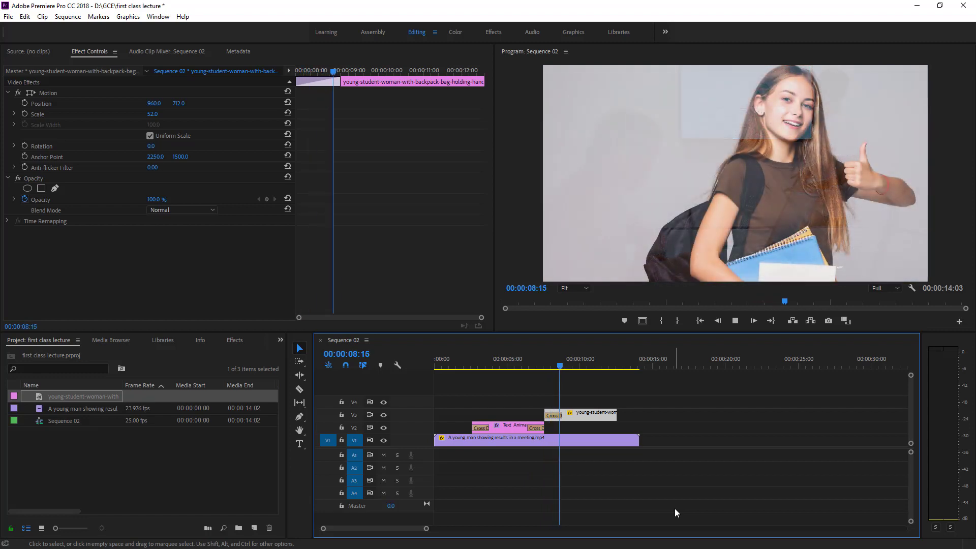
pyautogui.press('space')
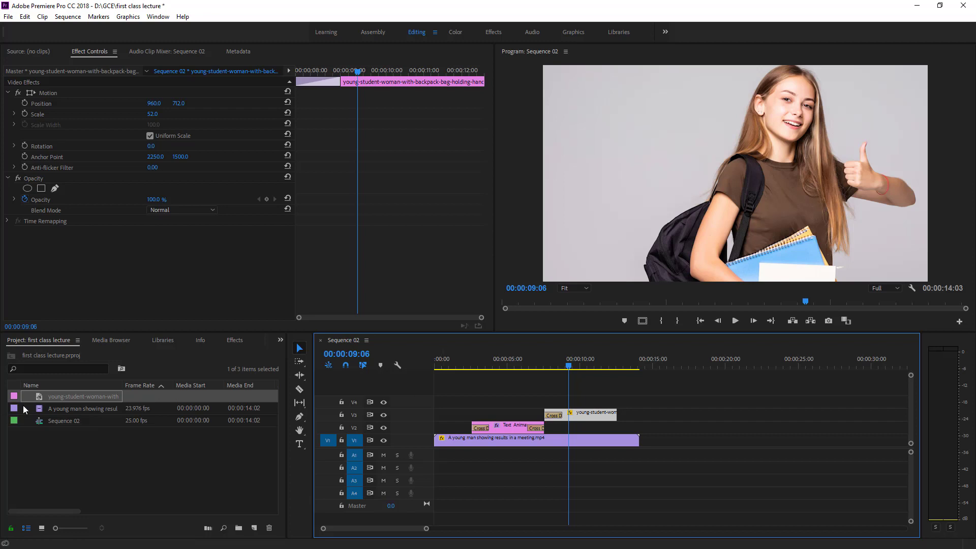
# Step: Replace the transition at the start of the V3 student image with Band Slide and play it back
pyautogui.click(234, 340)
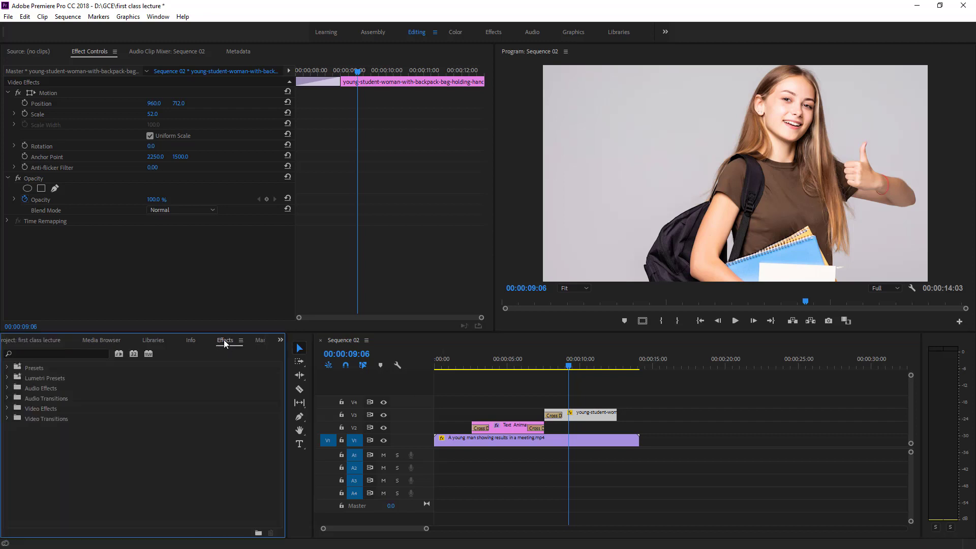
pyautogui.click(8, 420)
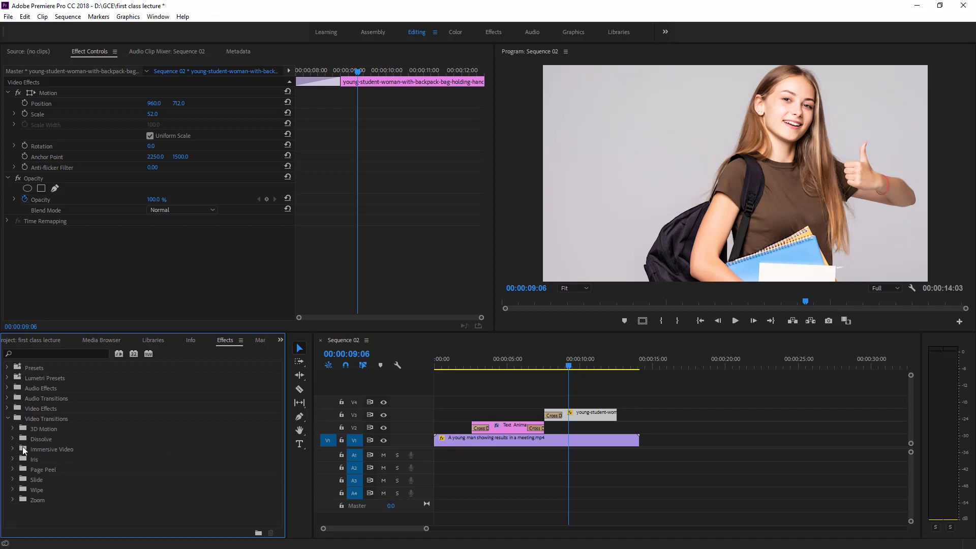
pyautogui.click(13, 479)
pyautogui.moveTo(50, 489); pyautogui.dragTo(547, 418)
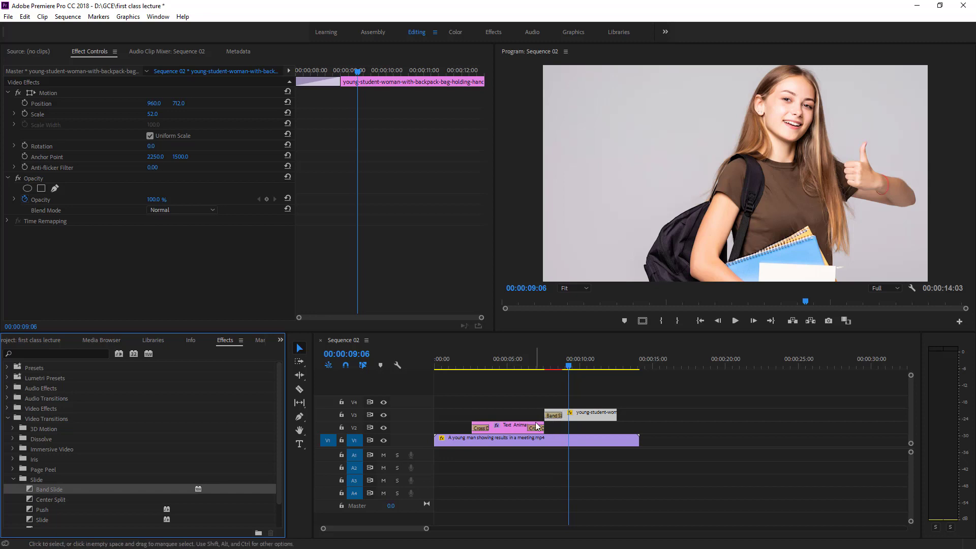
pyautogui.click(545, 362)
pyautogui.press('space')
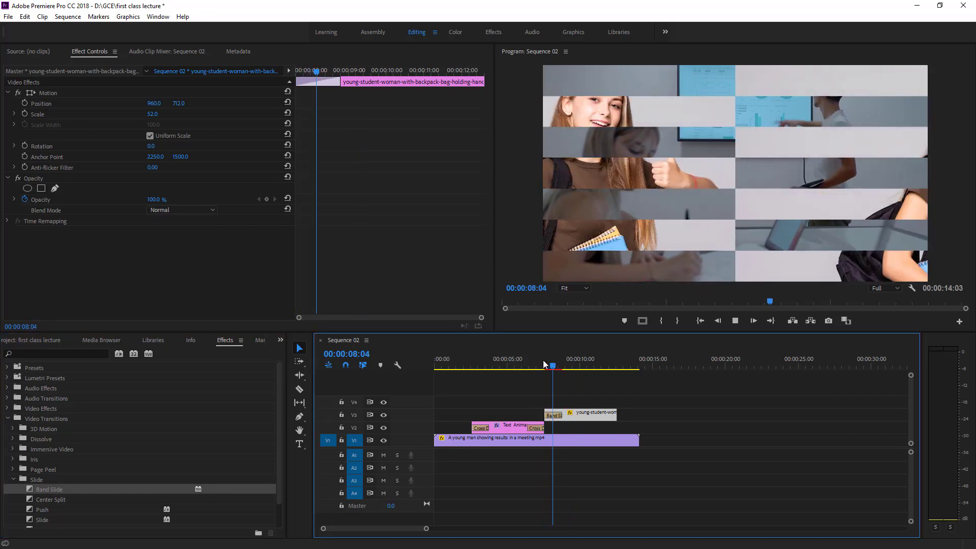
pyautogui.press('space')
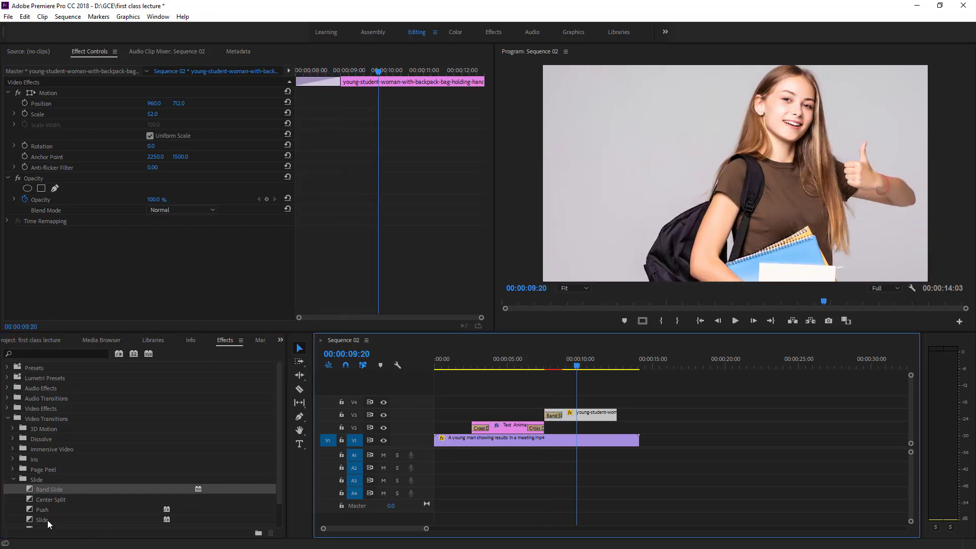
# Step: Replace the transition at the start of the V2 title with Center Split and play from 00:00:02:00 to review it
pyautogui.moveTo(49, 500); pyautogui.dragTo(474, 427)
pyautogui.click(465, 357)
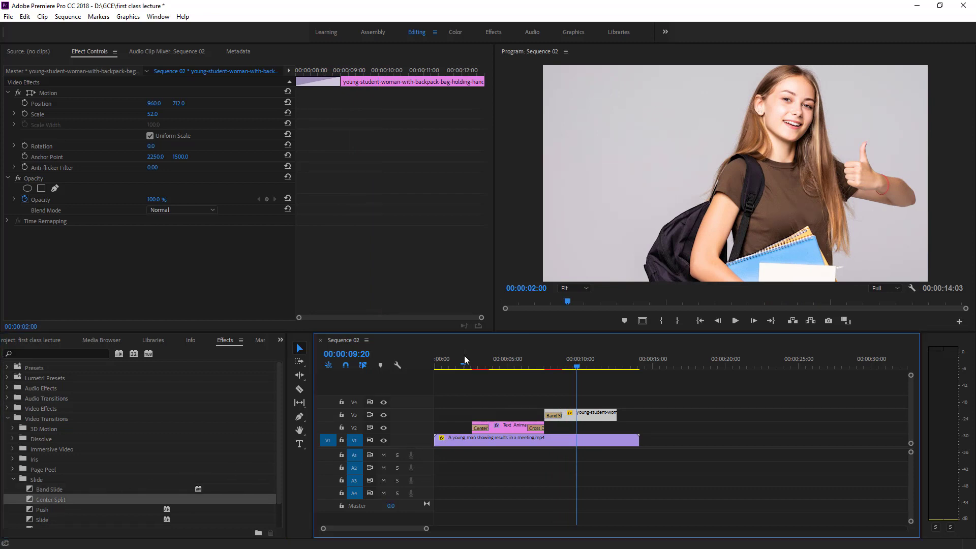
pyautogui.press('space')
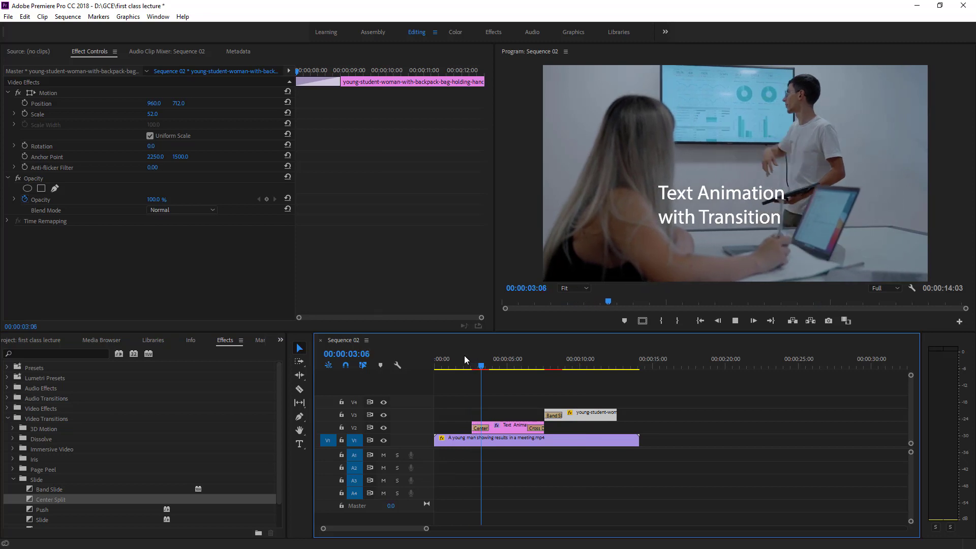
pyautogui.press('space')
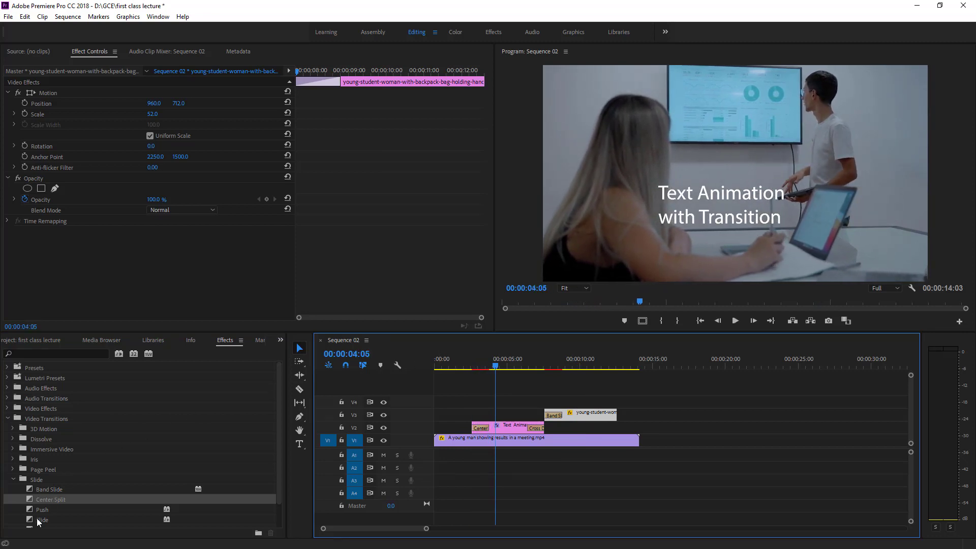
# Step: Apply the Slide transition to the start of the V2 title in place of the existing one and play it back twice
pyautogui.moveTo(37, 519); pyautogui.dragTo(477, 427)
pyautogui.click(466, 360)
pyautogui.press('space')
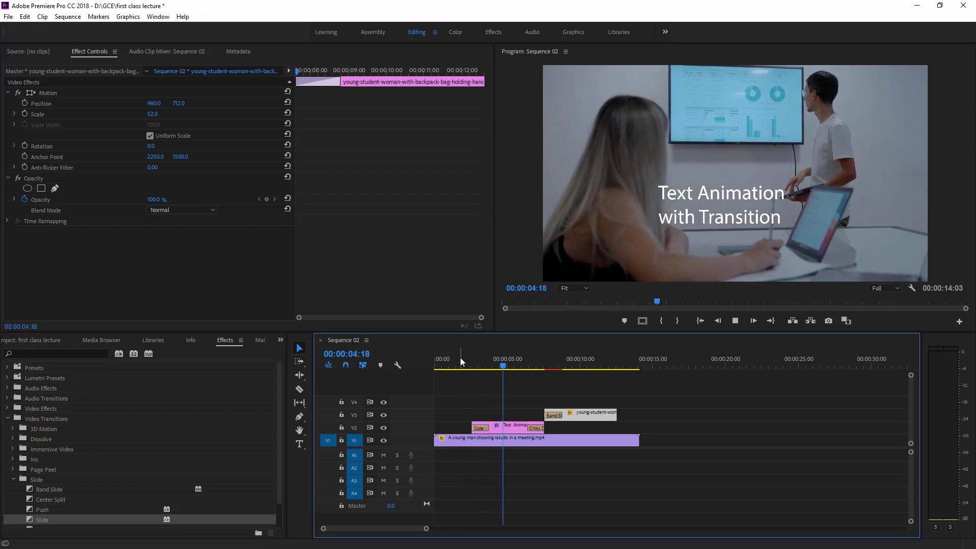
pyautogui.press('space')
pyautogui.click(465, 367)
pyautogui.press('space')
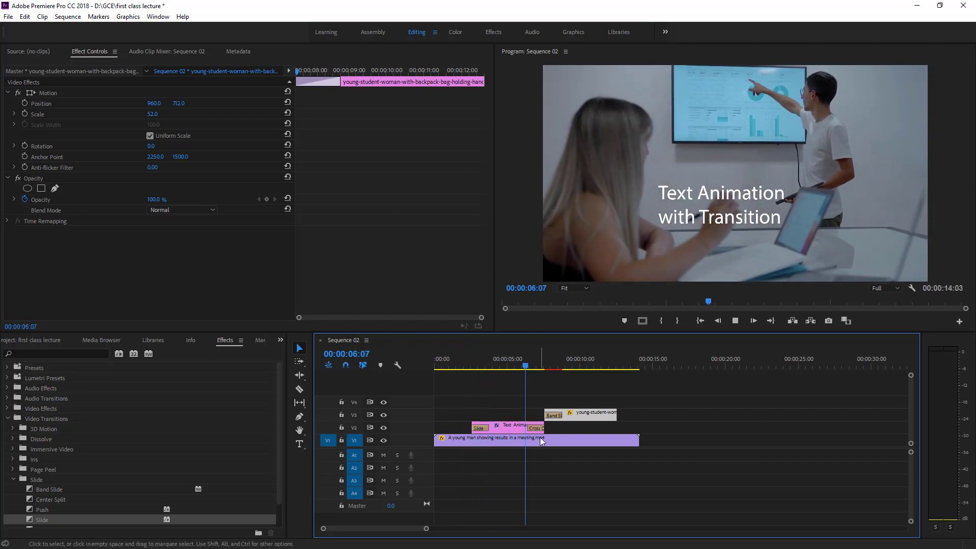
pyautogui.press('space')
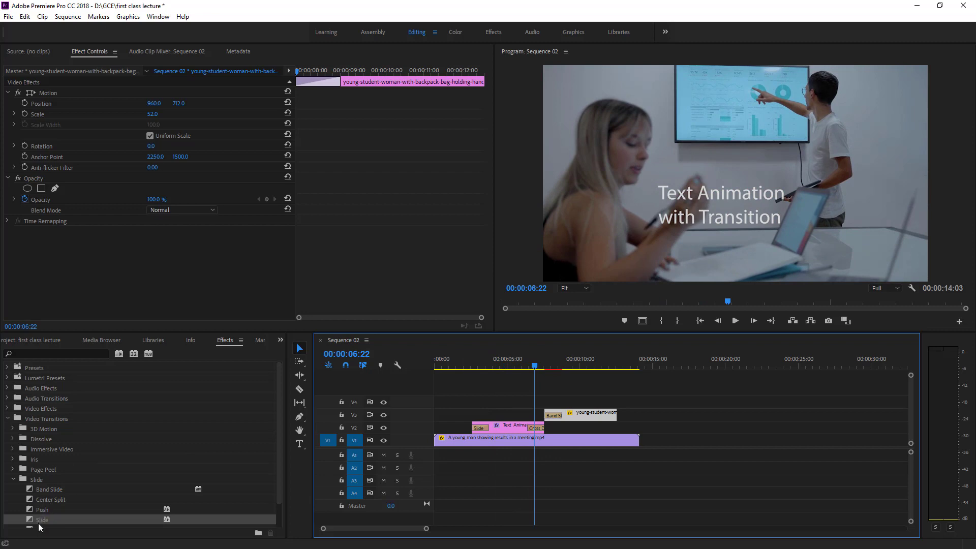
# Step: Replace the transition at the end of the V2 title with Slide, then play and scrub through the title to review it
pyautogui.moveTo(38, 519); pyautogui.dragTo(549, 437)
pyautogui.click(464, 364)
pyautogui.press('space')
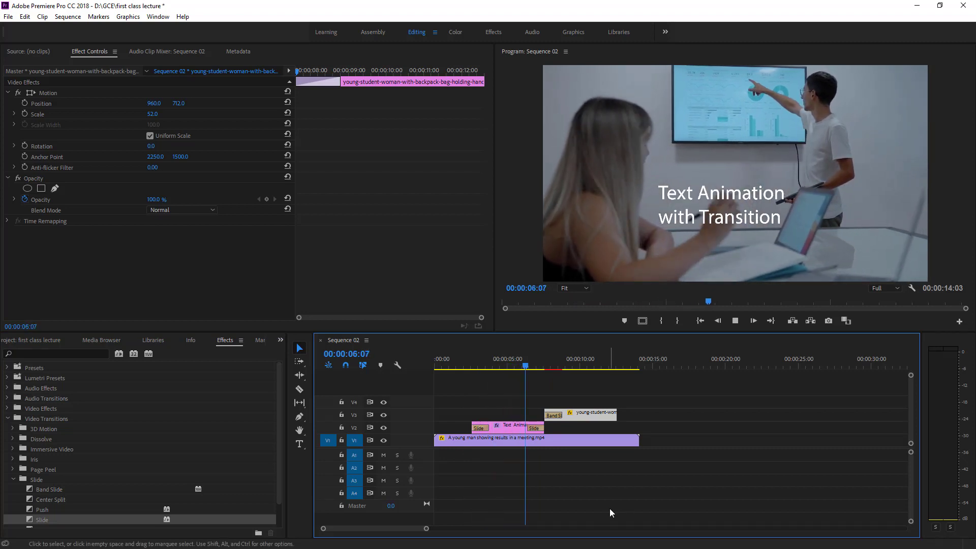
pyautogui.press('space')
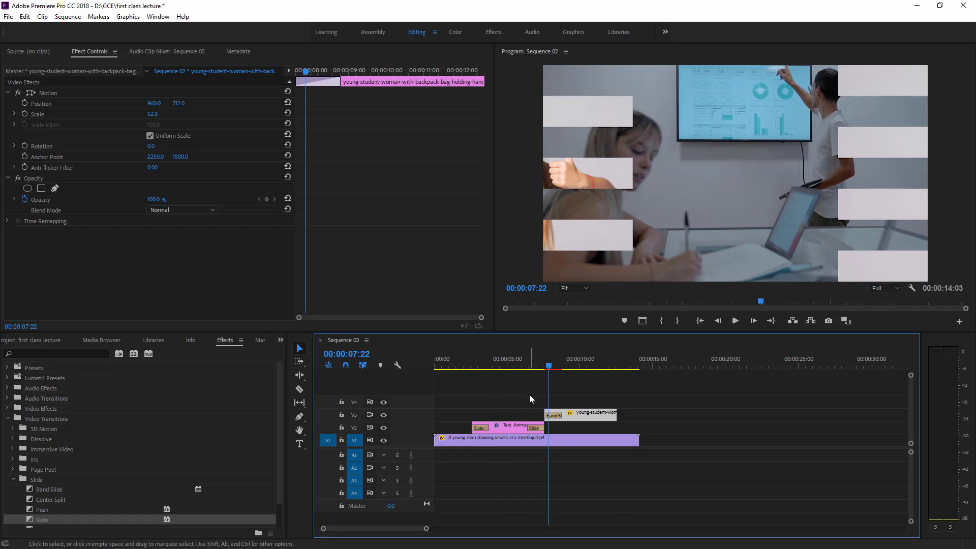
pyautogui.click(490, 365)
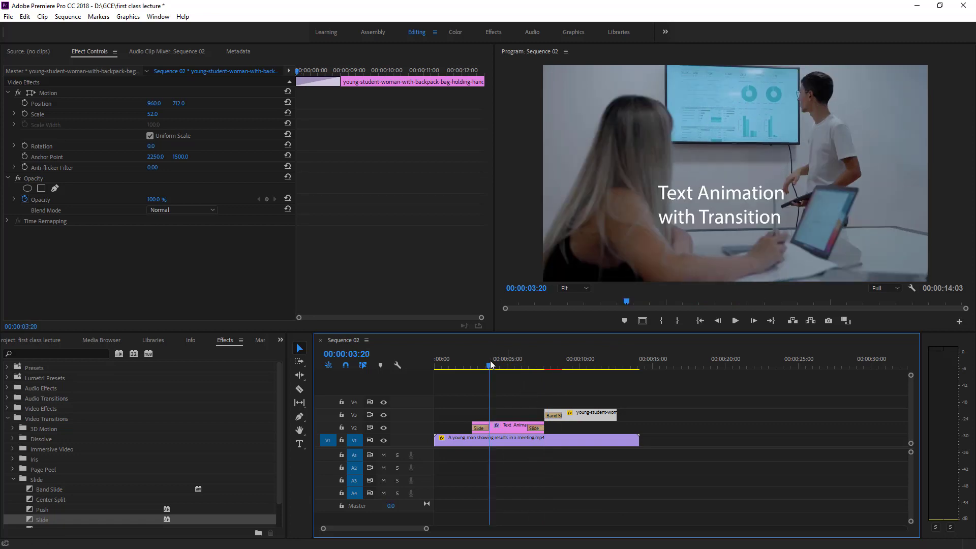
pyautogui.moveTo(490, 365); pyautogui.dragTo(540, 369)
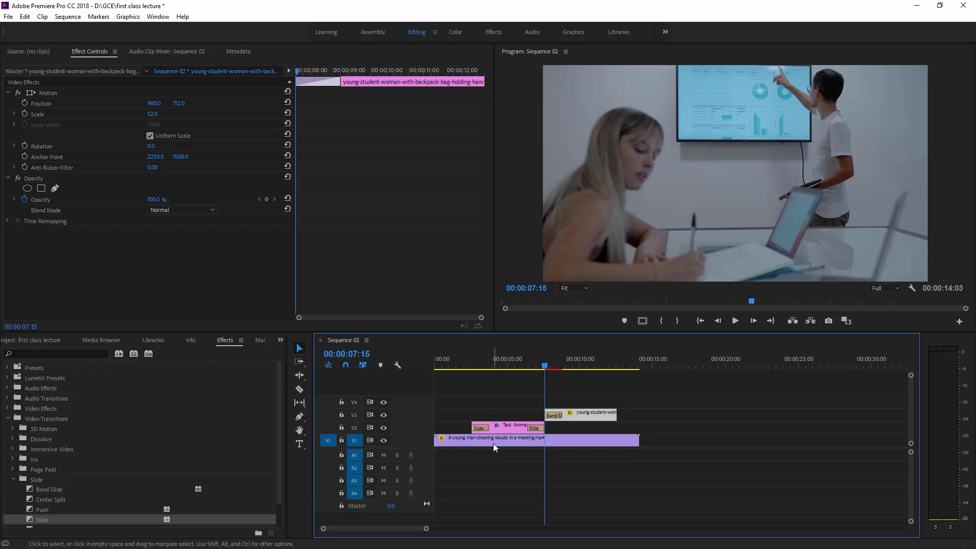
# Step: Replace the transition at the start of the V3 student image with Cross Zoom and play from 00:00:07:15 to review it
pyautogui.scroll(-2, 97, 456)
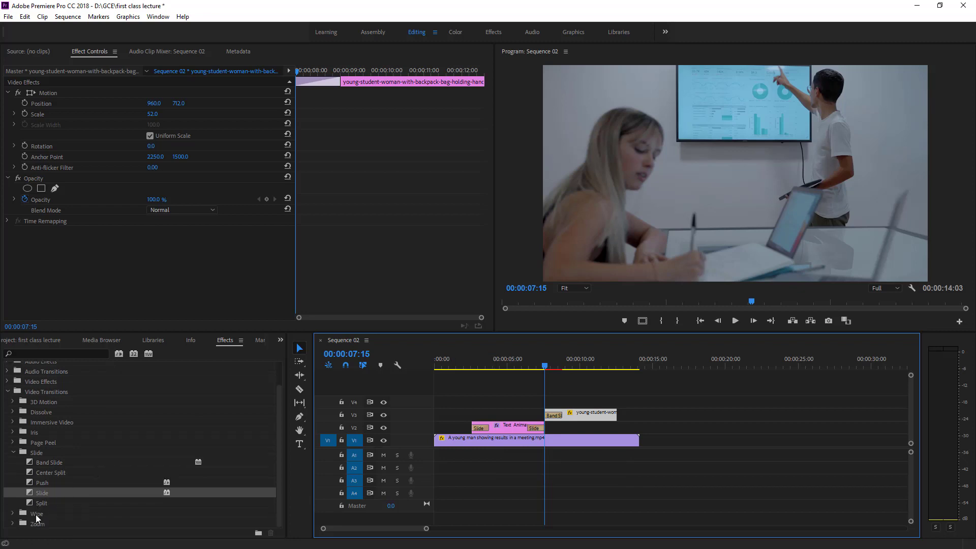
pyautogui.click(13, 524)
pyautogui.scroll(-1, 35, 526)
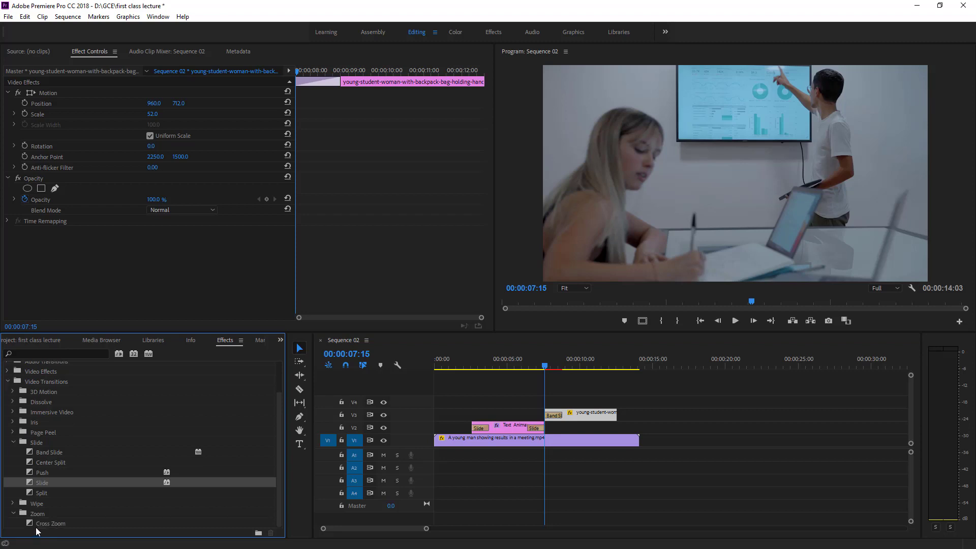
pyautogui.moveTo(28, 520); pyautogui.dragTo(551, 415)
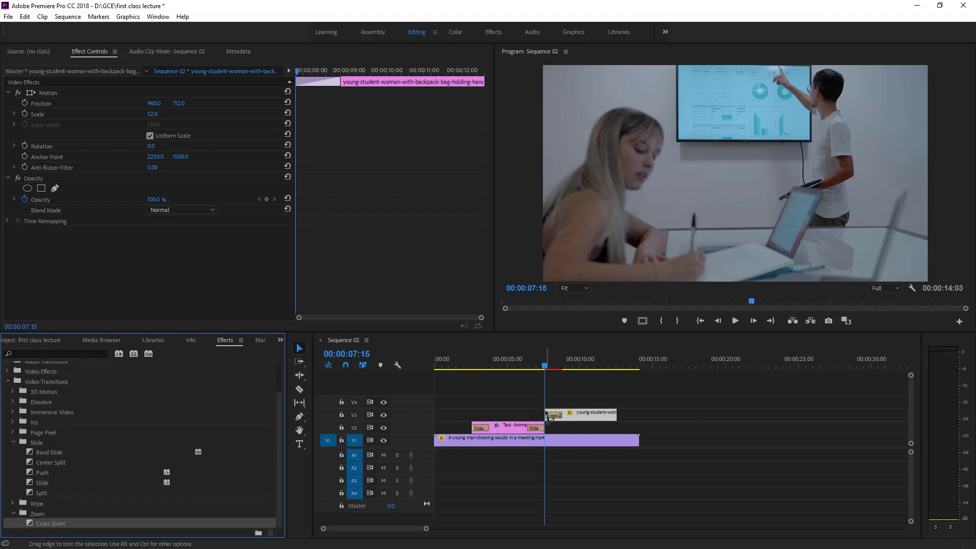
pyautogui.click(545, 370)
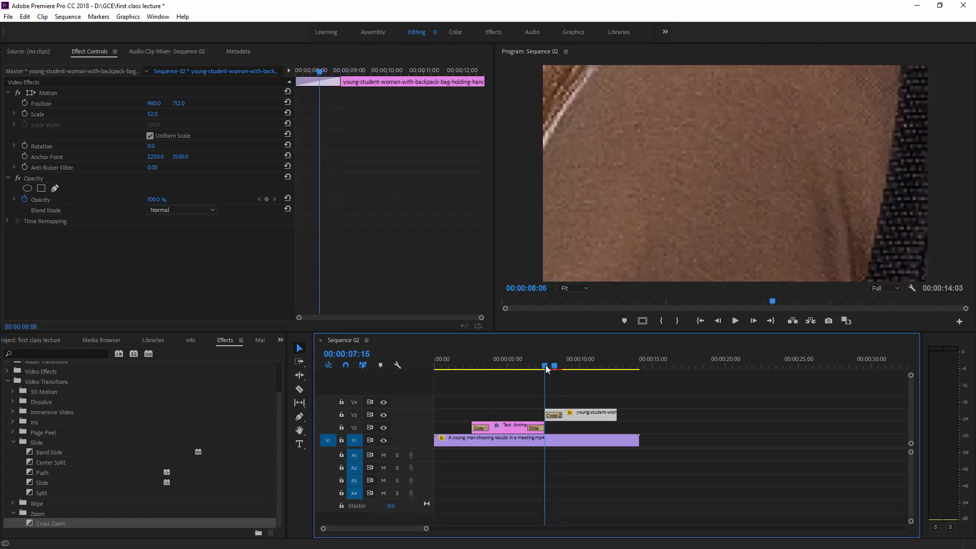
pyautogui.press('space')
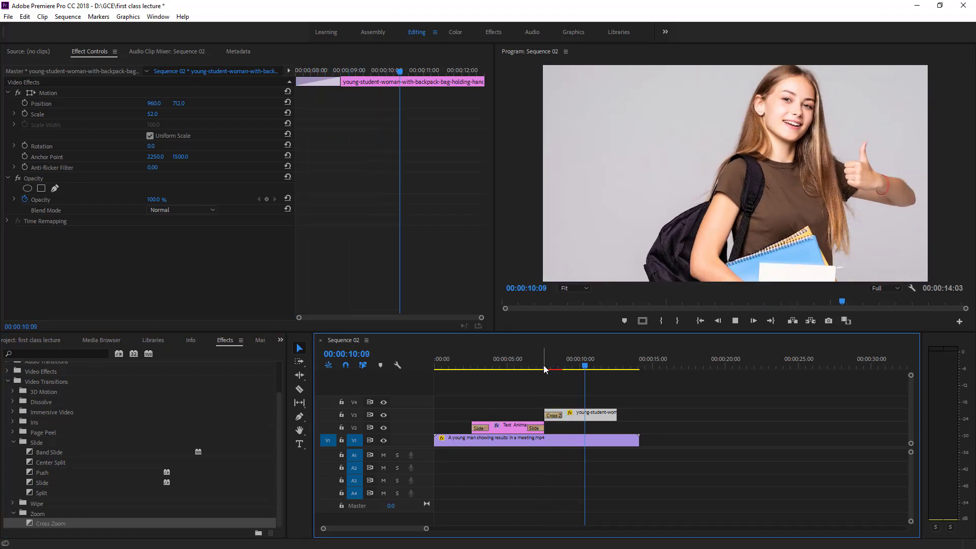
pyautogui.press('space')
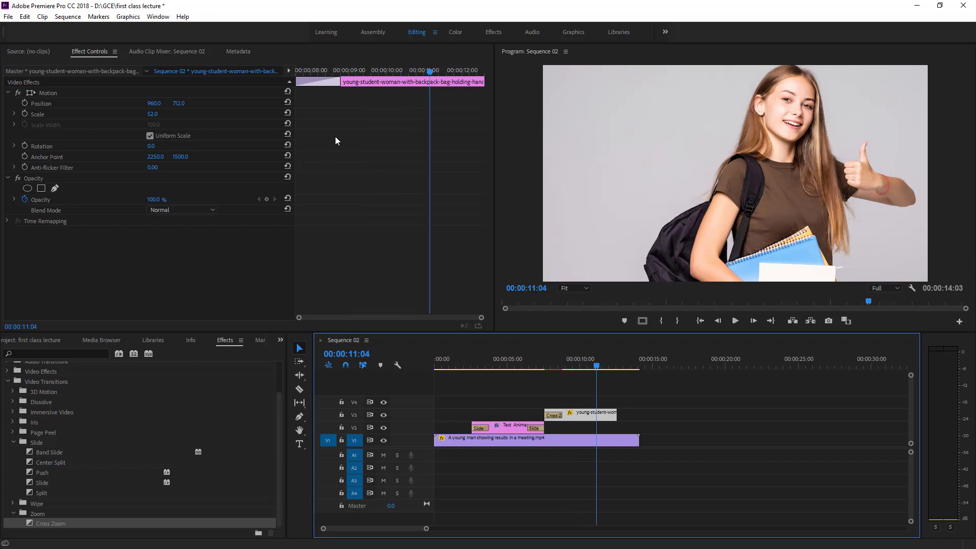